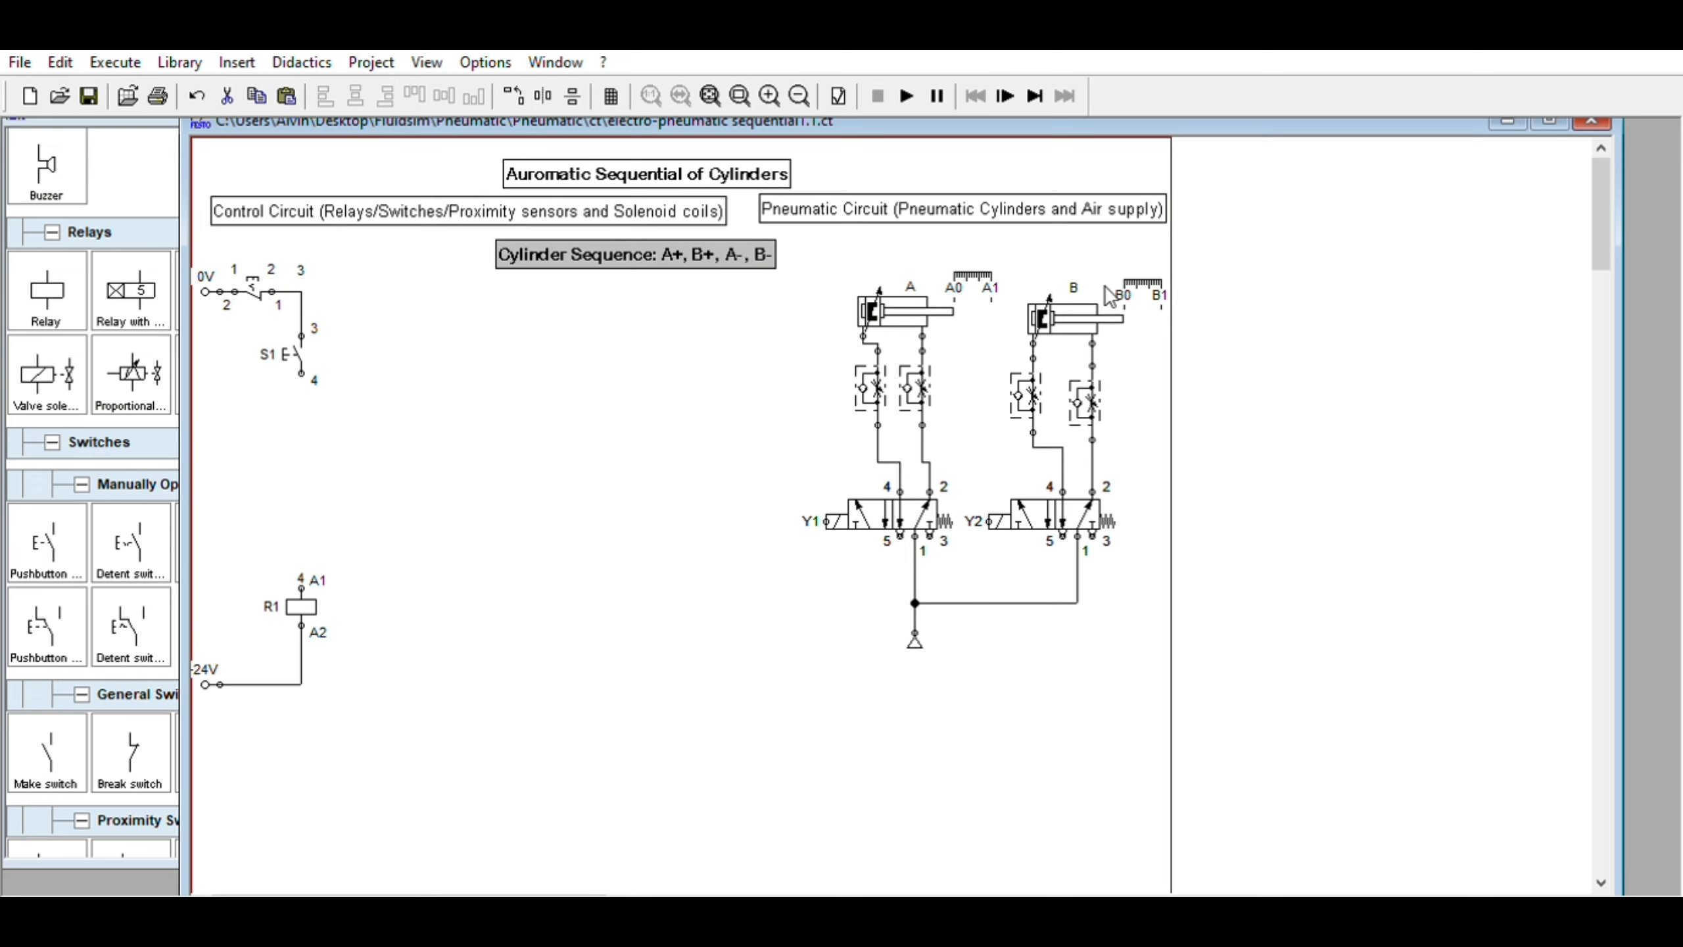
Shift the Cylinder Sequence label slightly to the right on the sheet
left_click_drag(739, 249, 747, 245)
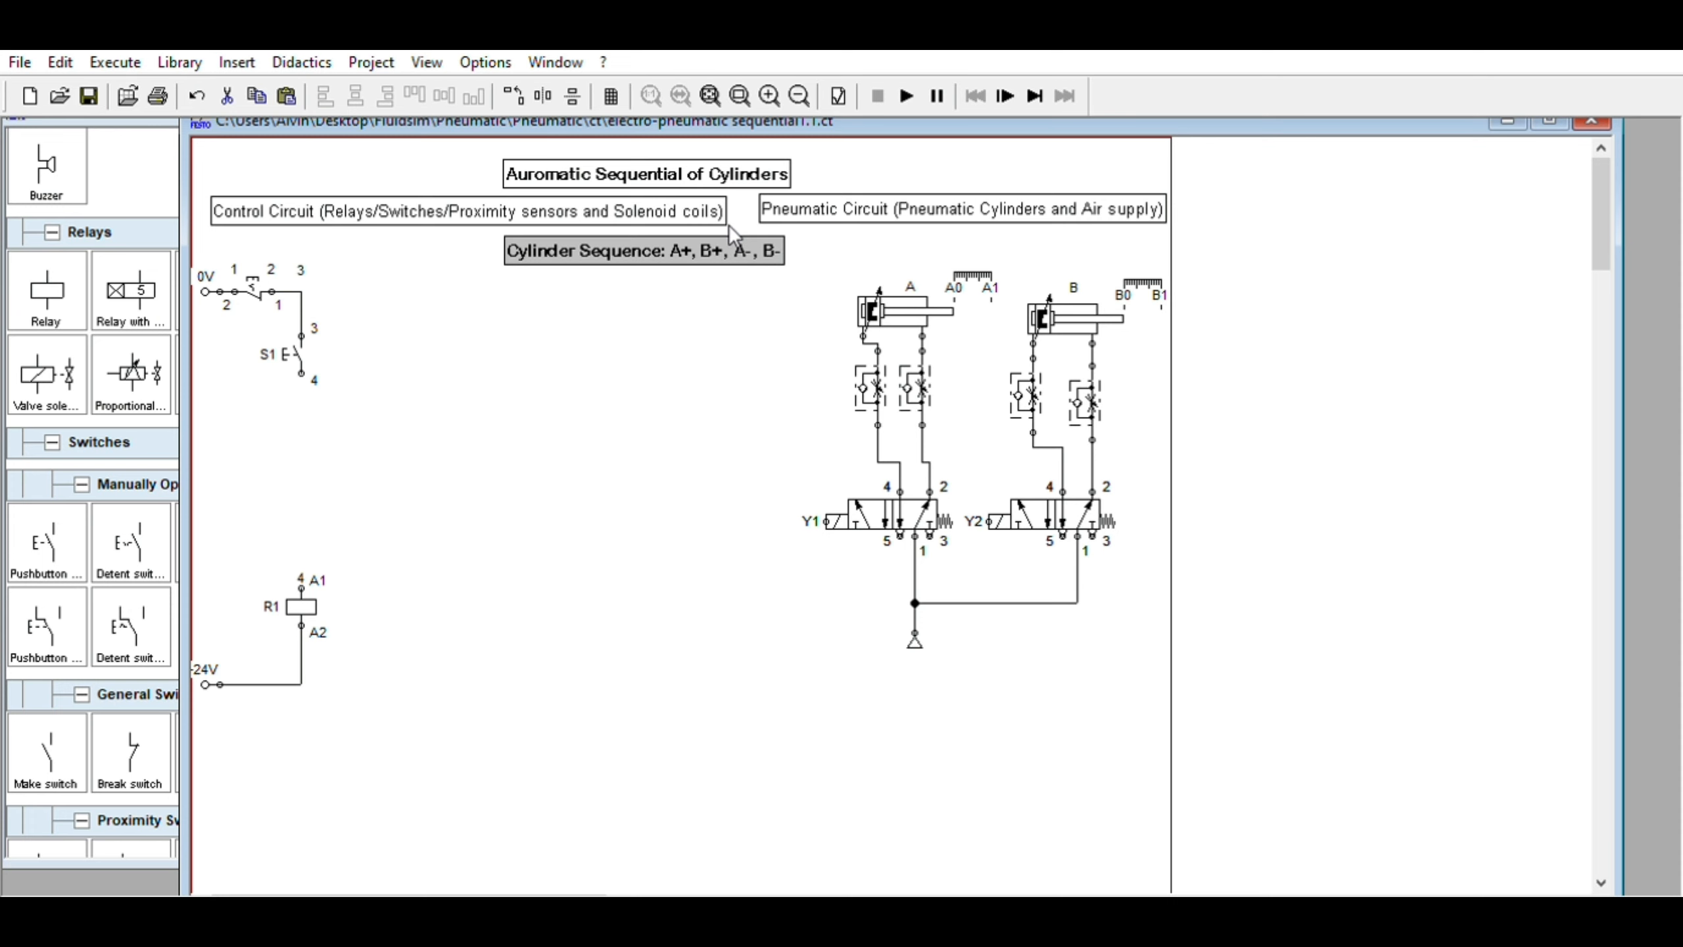
left_click(912, 297)
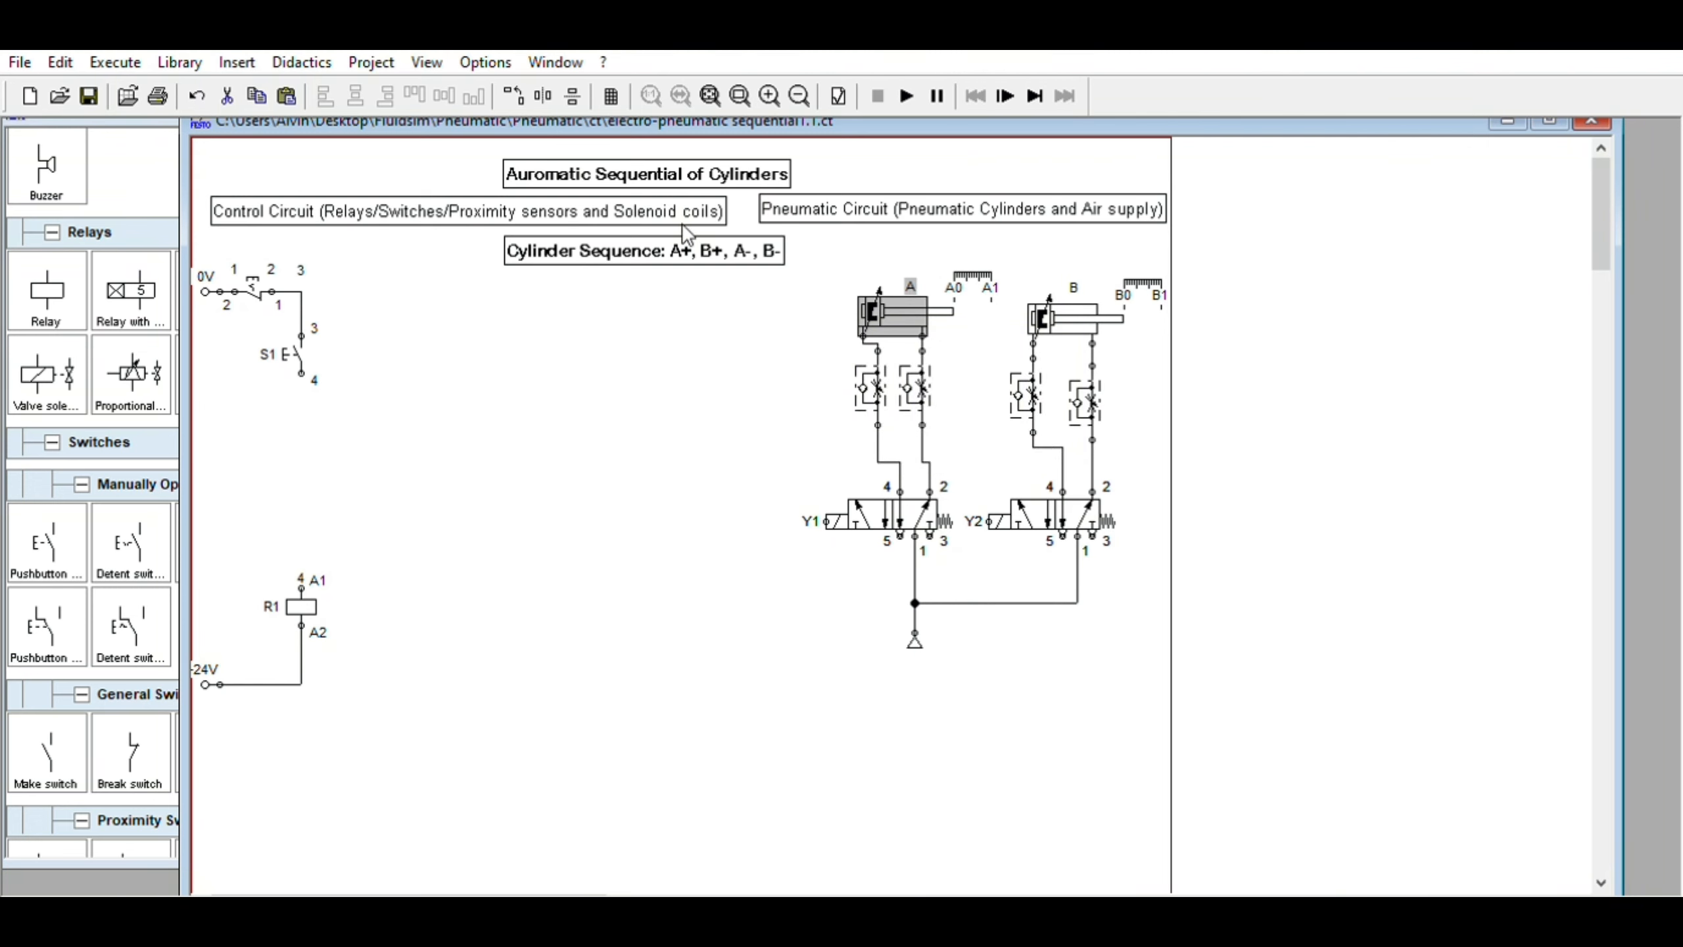
left_click_drag(701, 243, 727, 242)
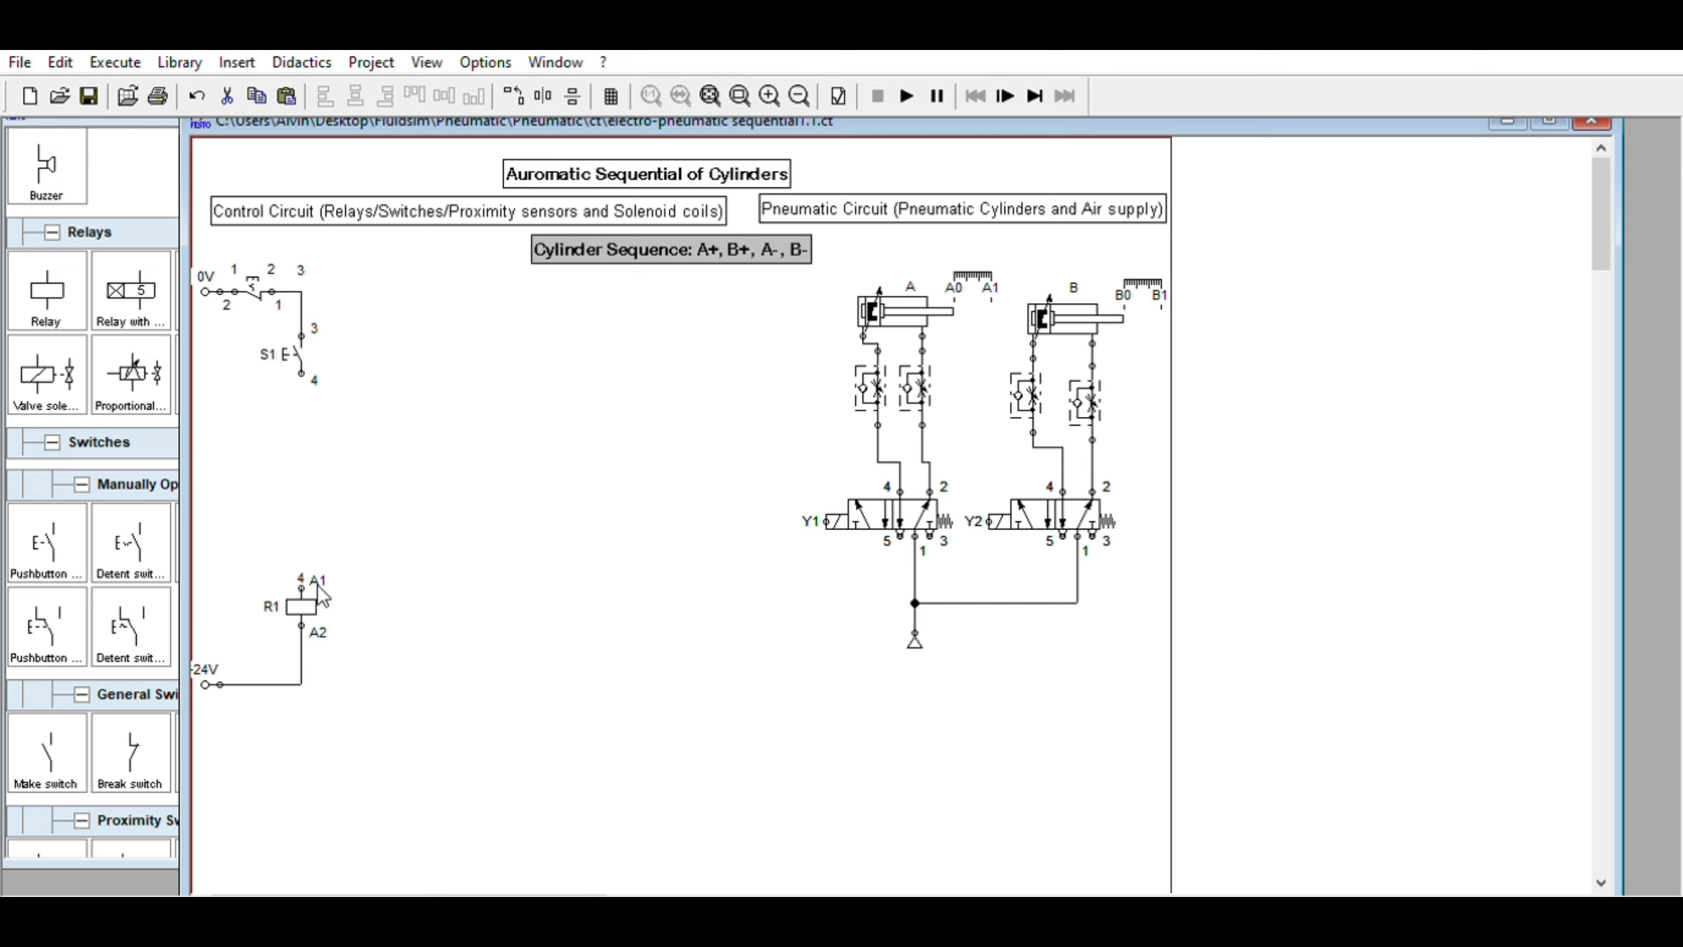
Move relay R1 slightly down and nudge cylinder A a little to the right
left_click_drag(323, 604, 325, 625)
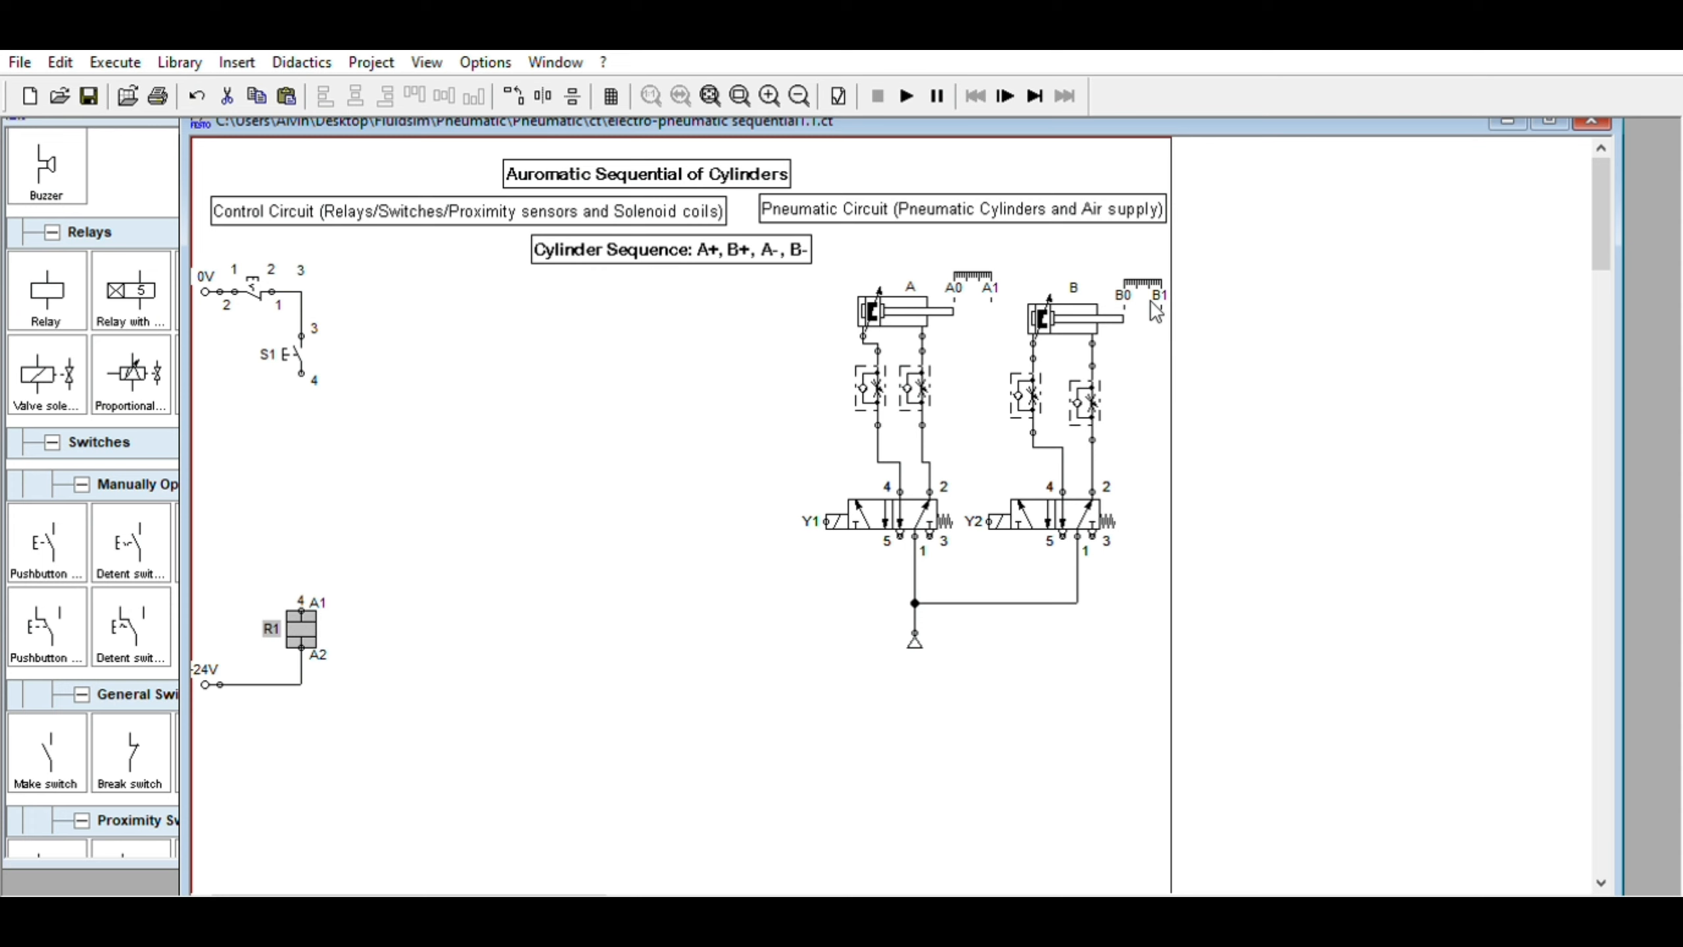
left_click_drag(929, 303, 938, 304)
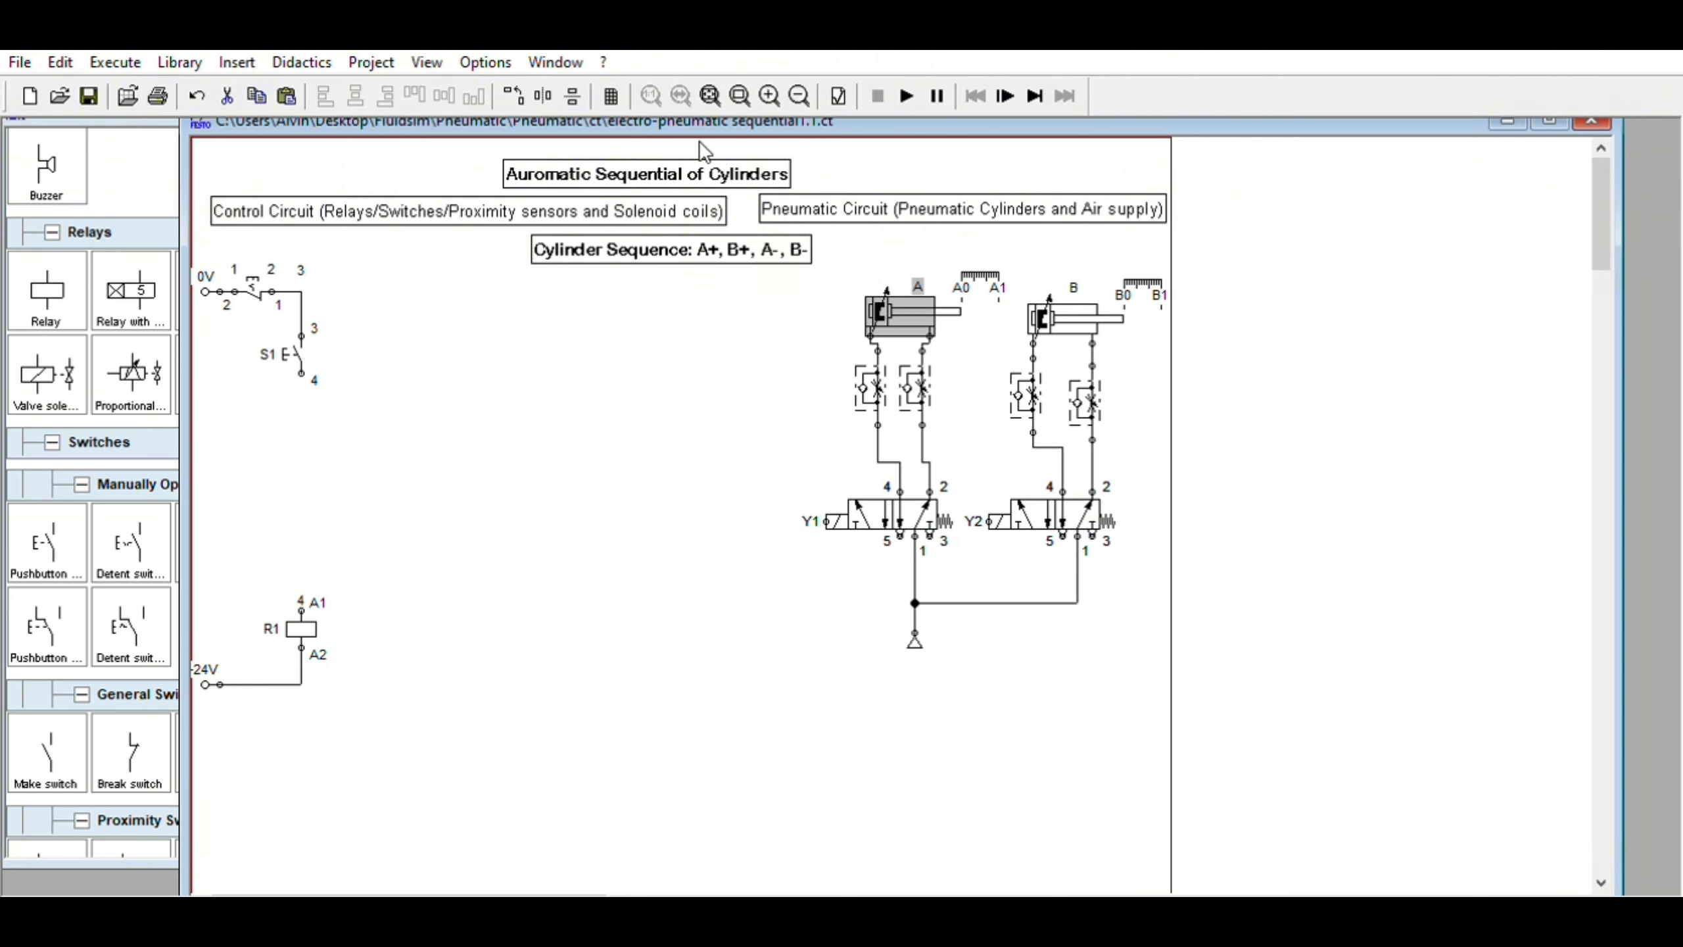
left_click_drag(759, 101, 759, 96)
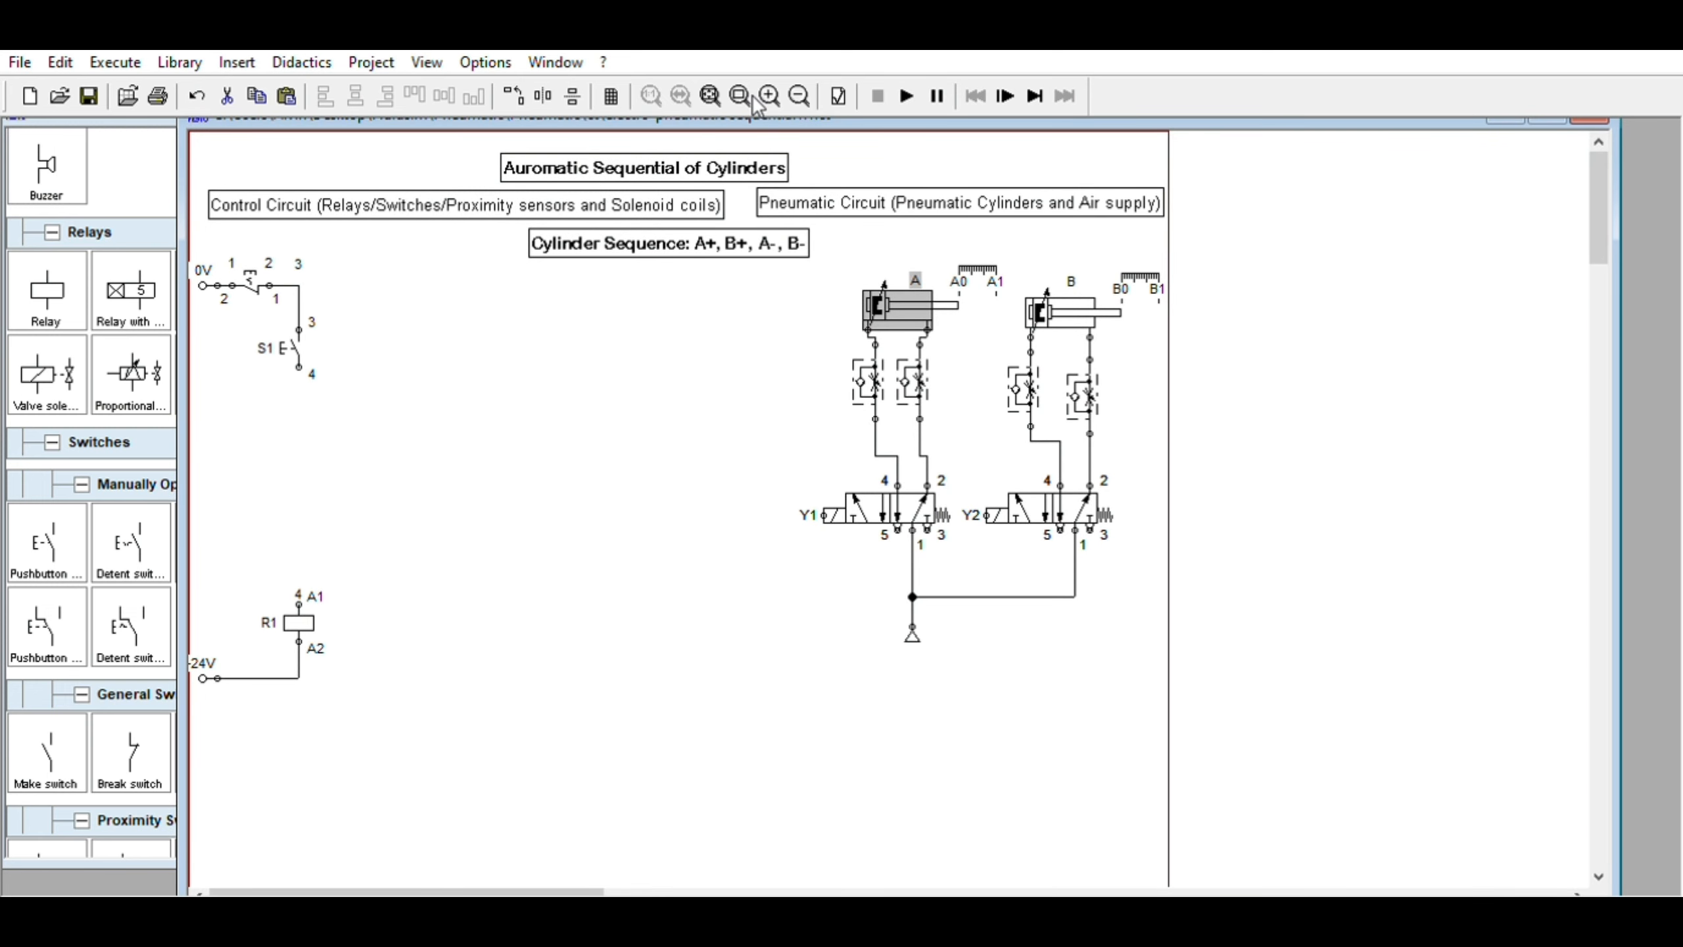
left_click(766, 321)
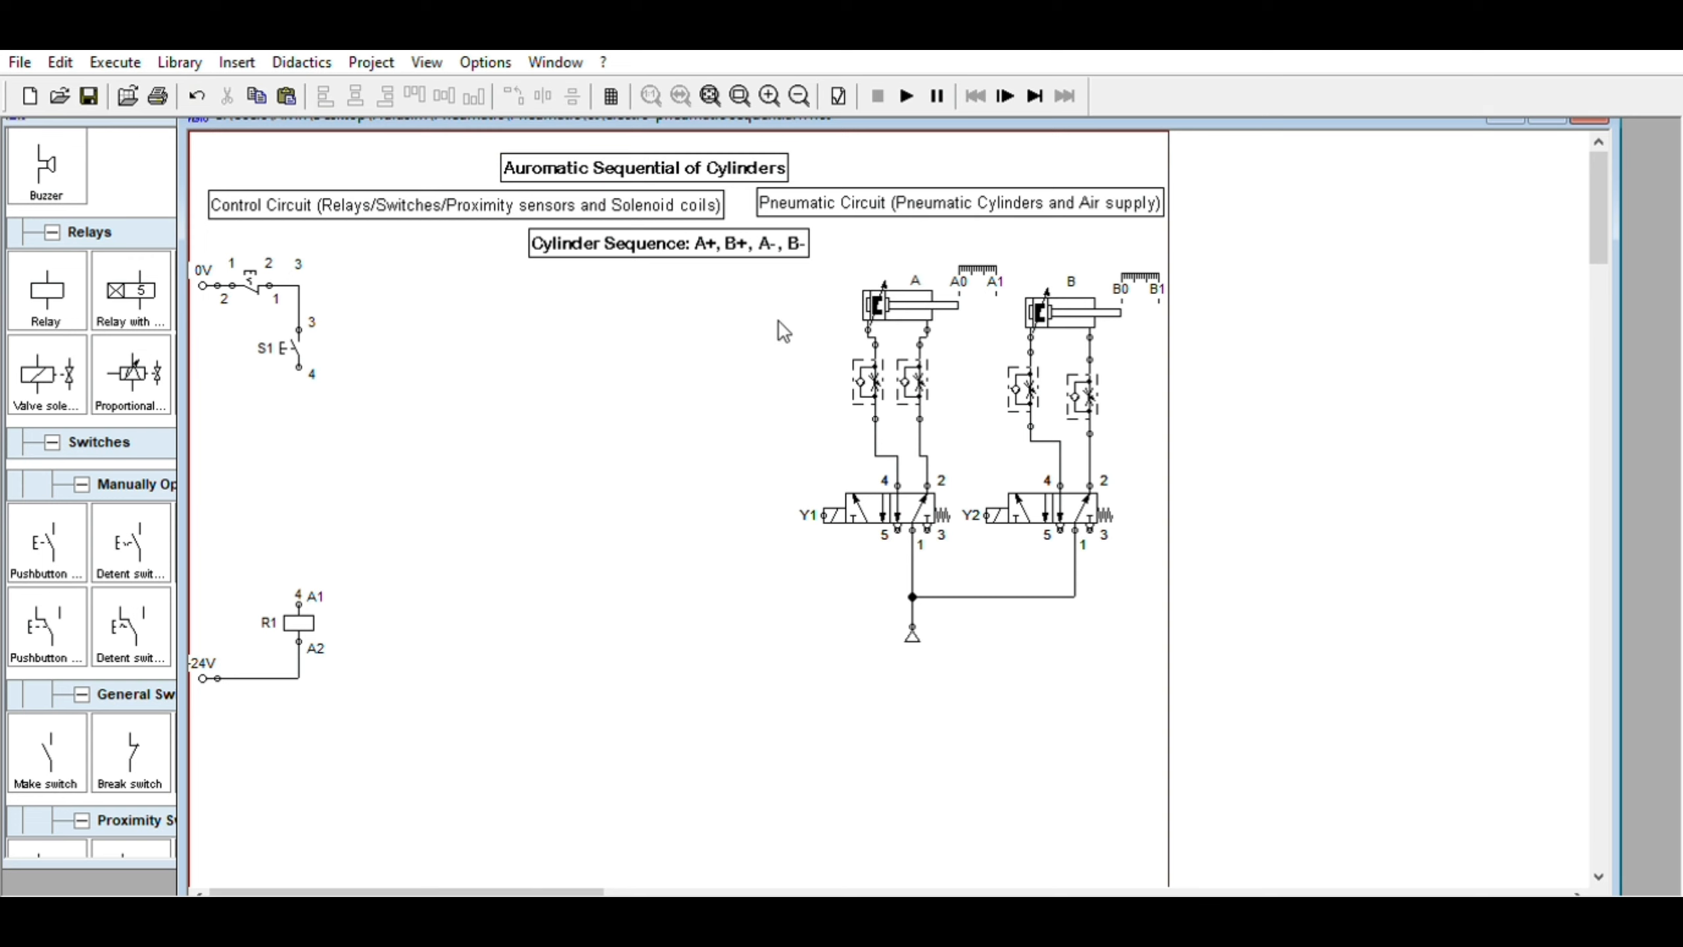
mouse_move(917, 494)
left_click(844, 508)
left_click(252, 282)
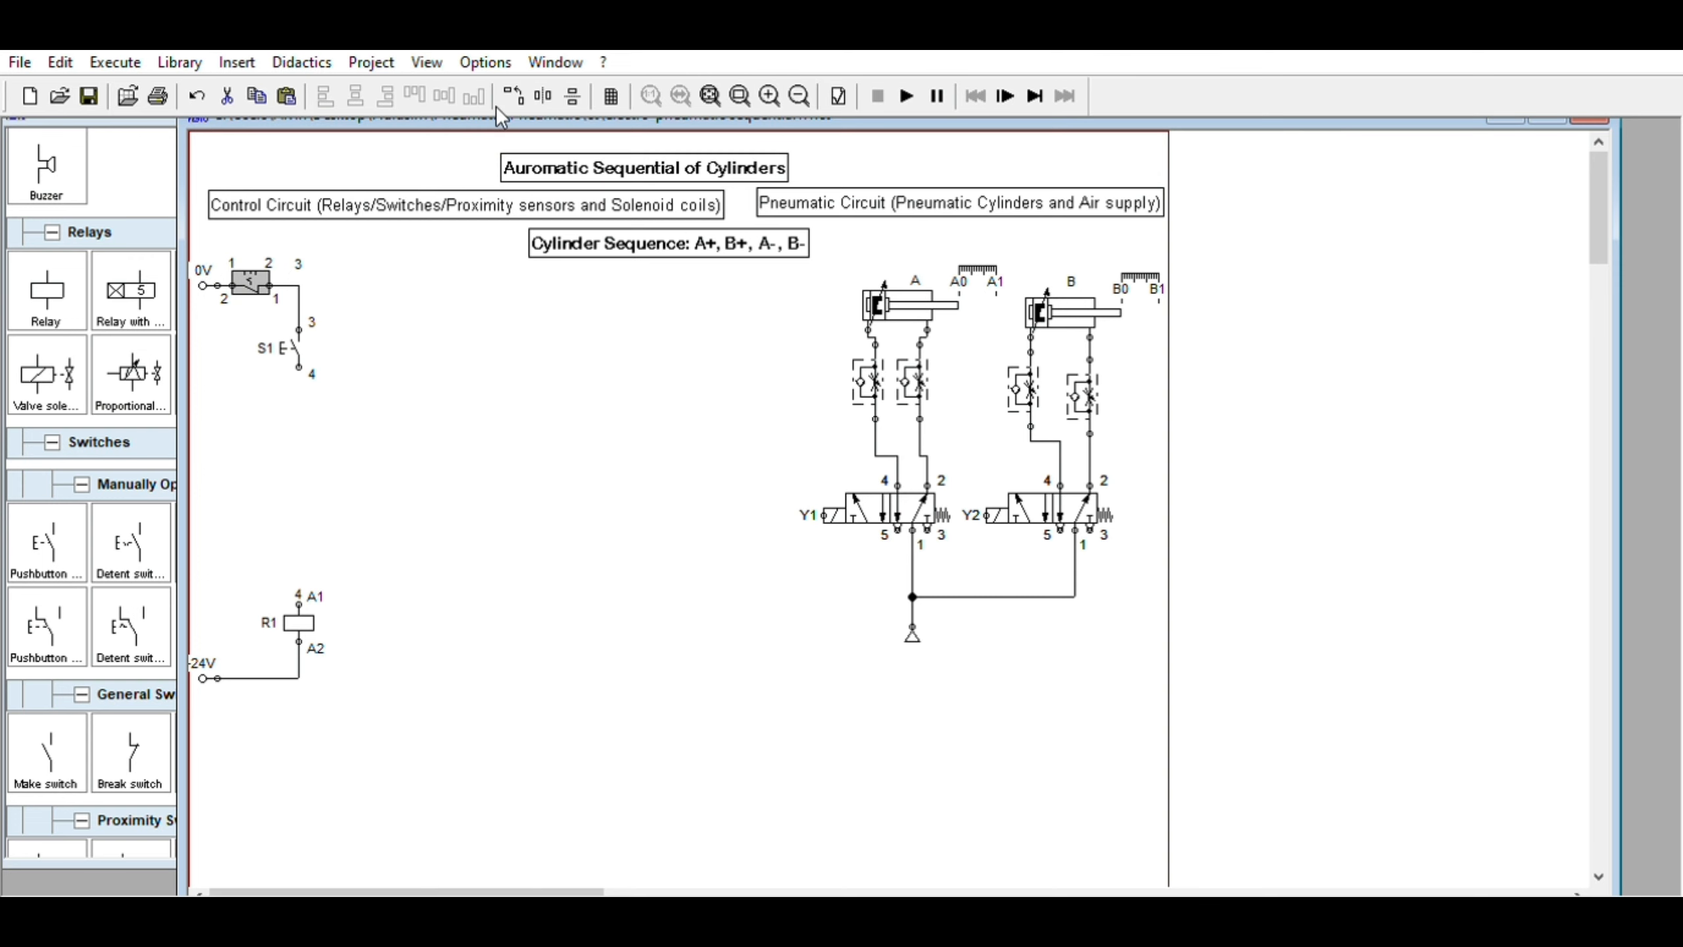
left_click_drag(495, 99, 500, 100)
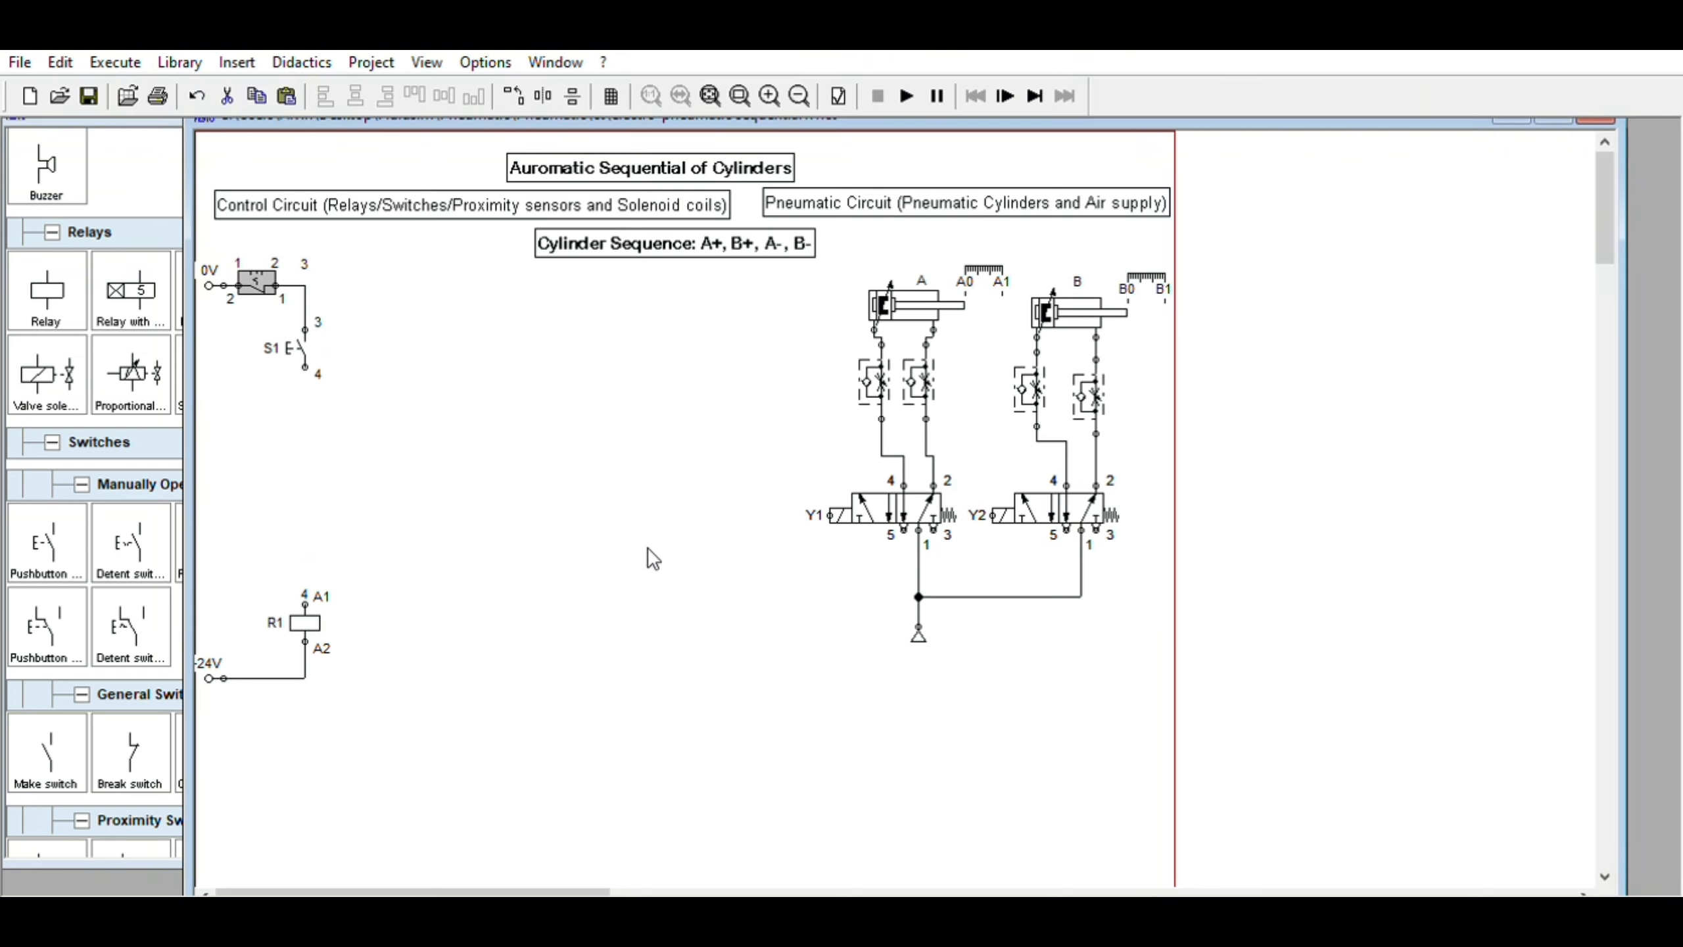
Duplicate the Cylinder Sequence label and place the copy below the pneumatic circuit's air supply
left_click(691, 225)
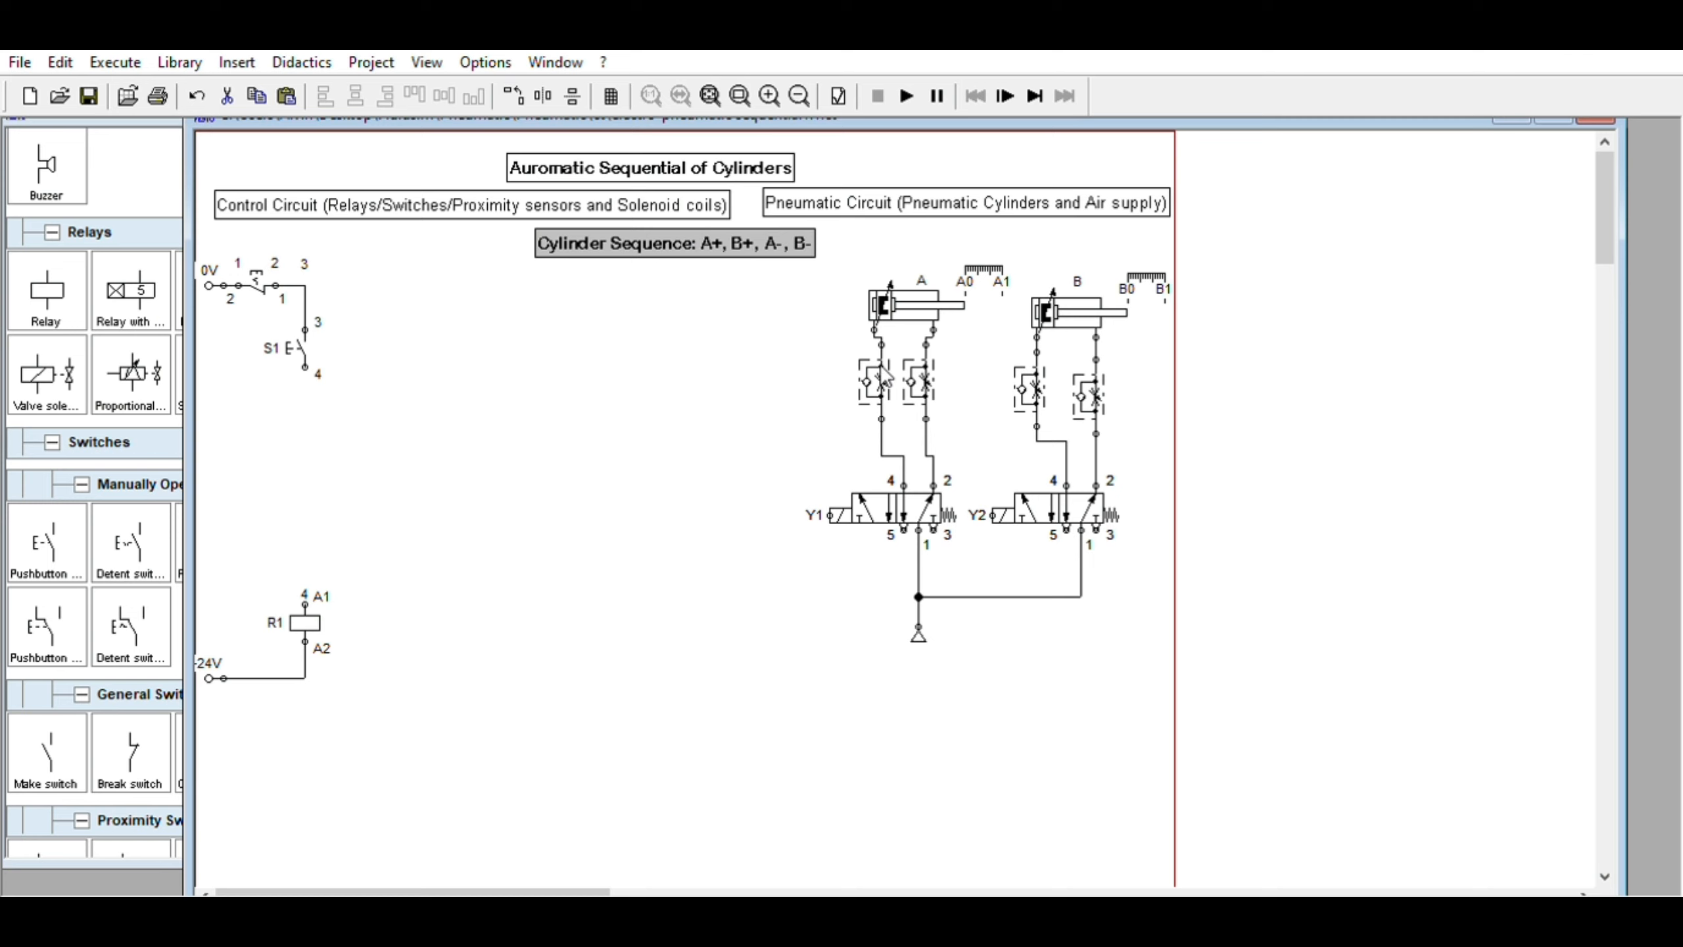
key("ctrl+v")
left_click_drag(897, 552, 933, 652)
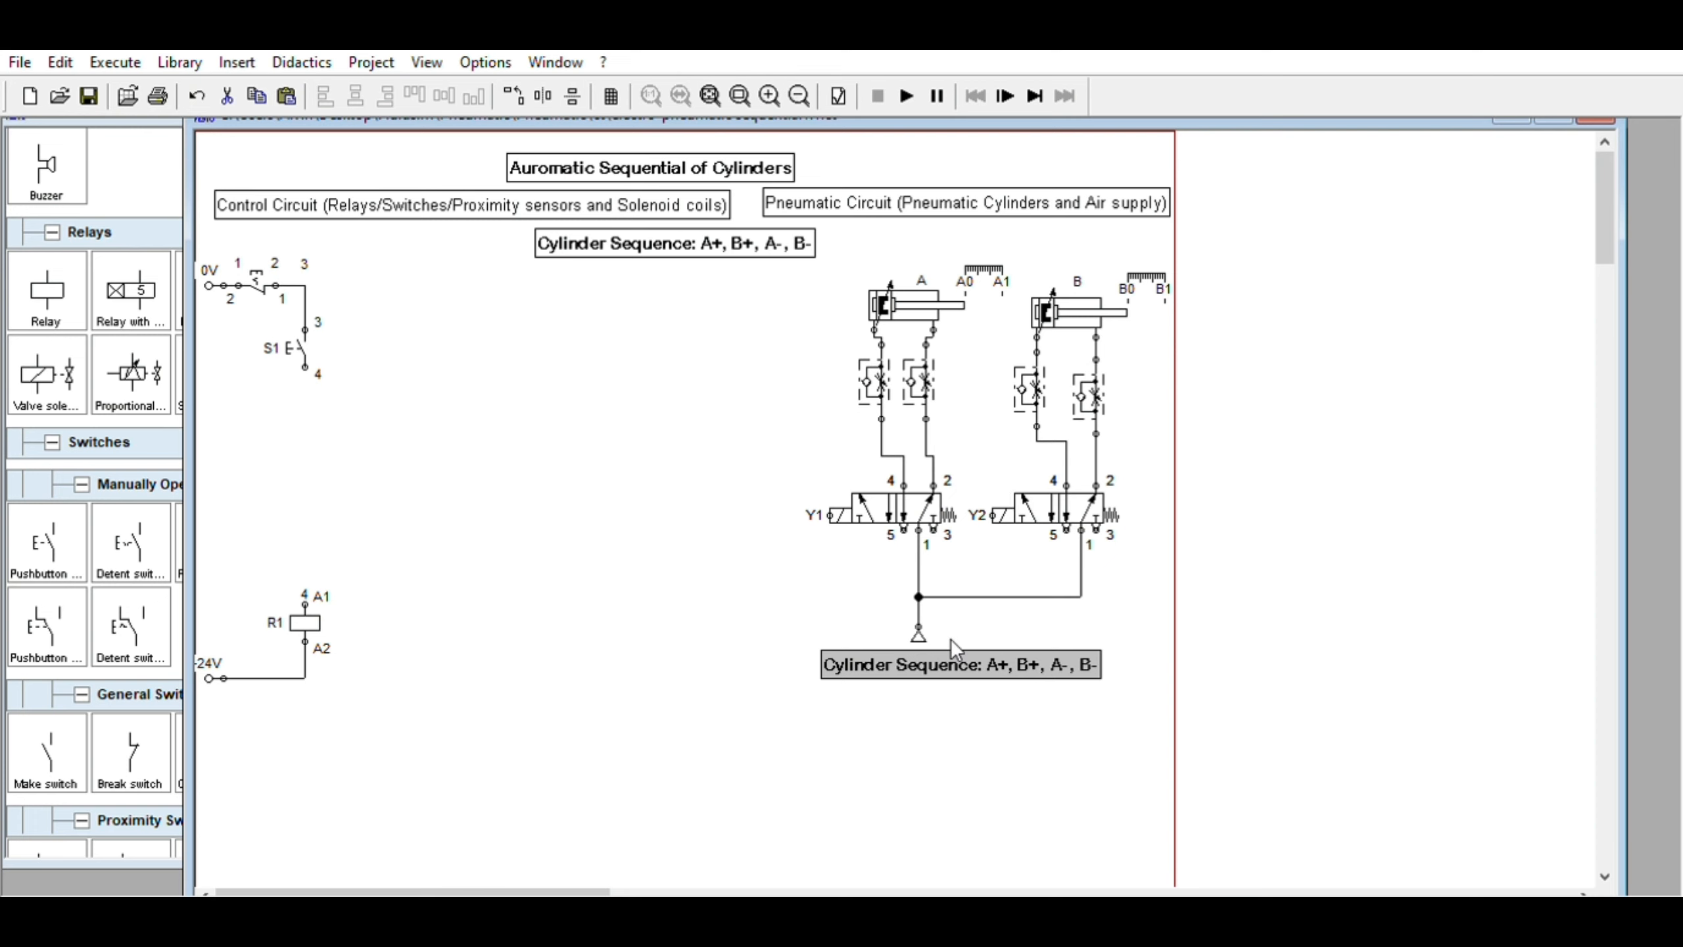
Paste another label beneath it and change its text to "1. No. solenoids = no.of cylinders"
key("ctrl+v")
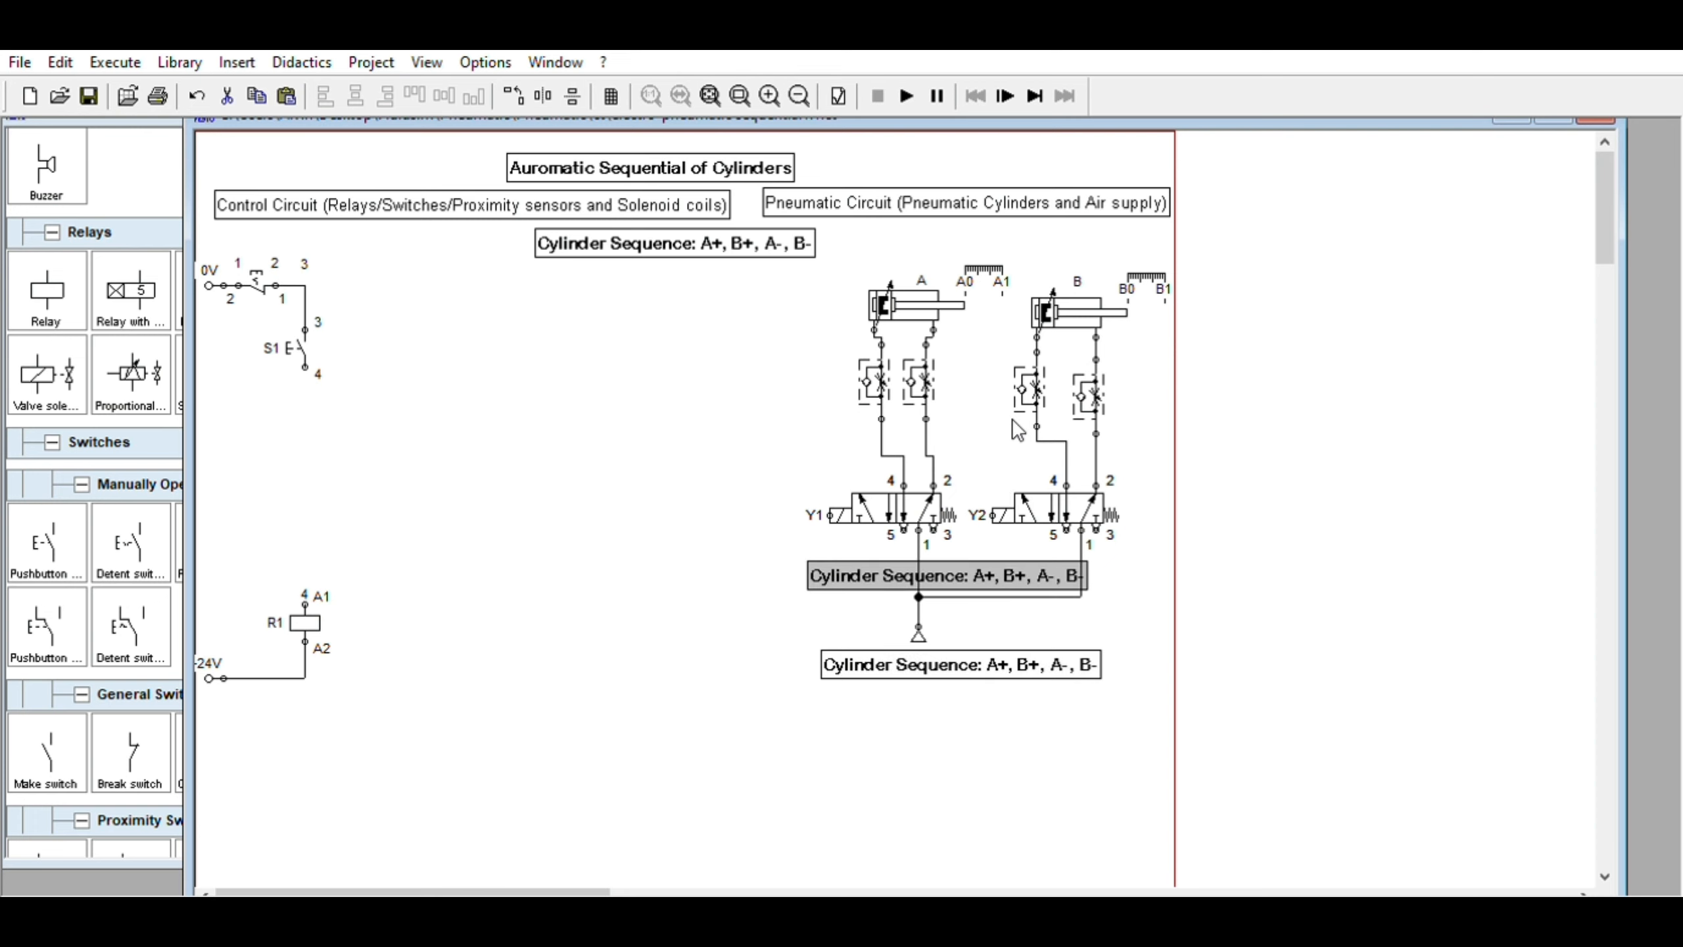
left_click_drag(997, 581, 1003, 715)
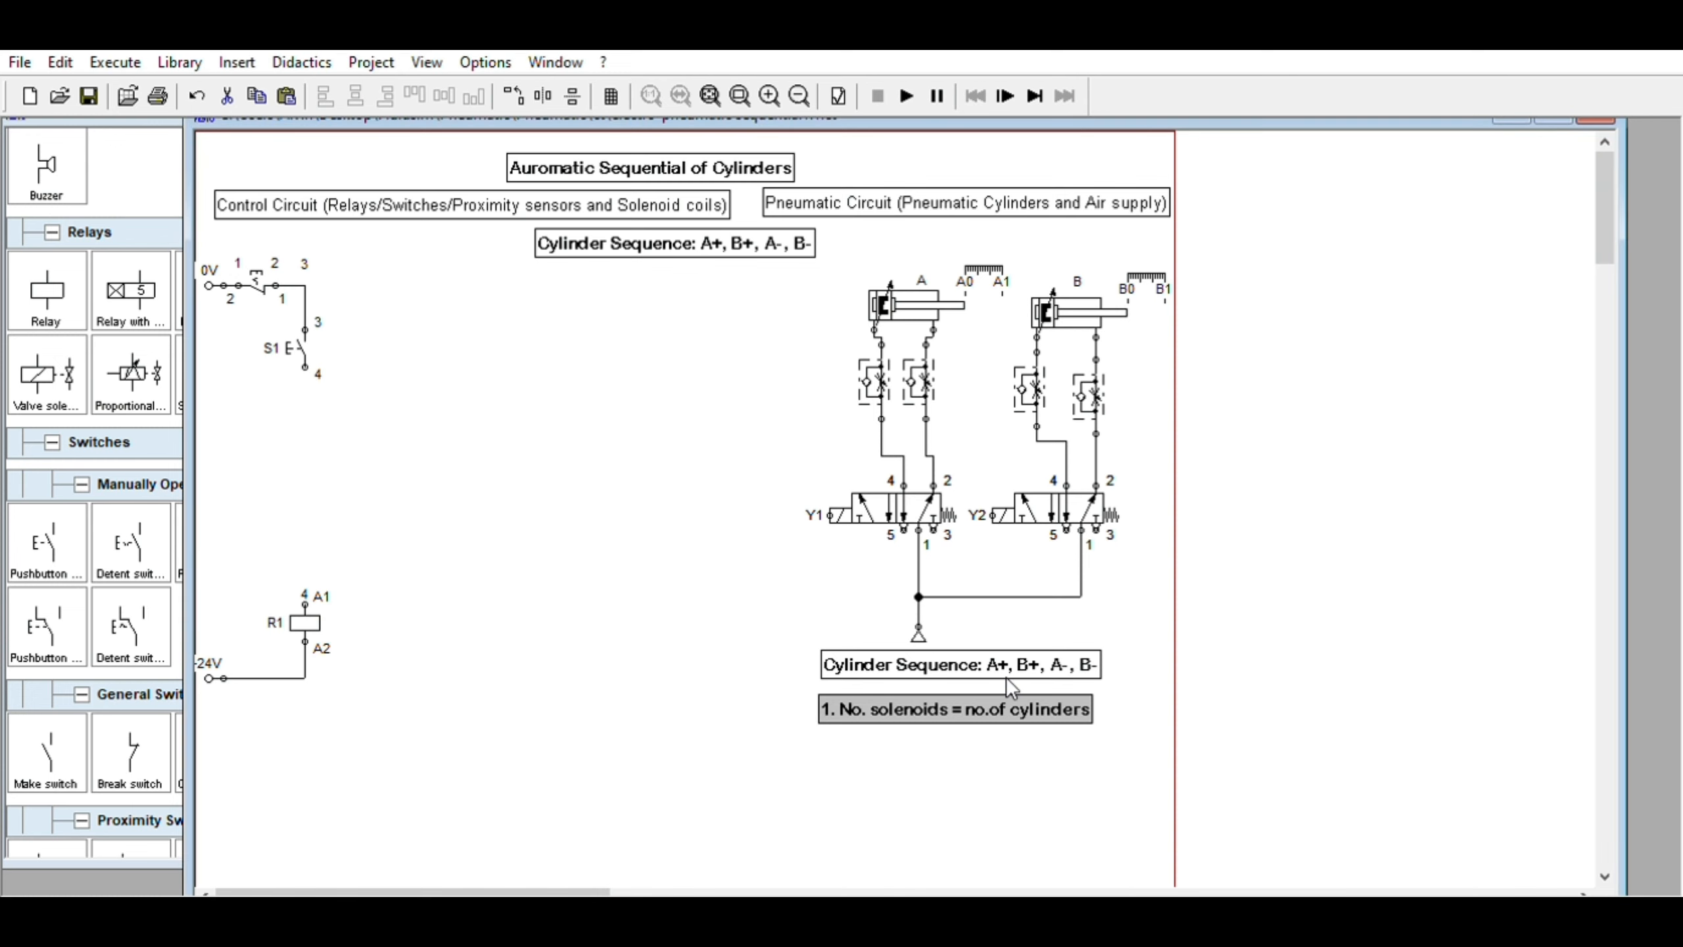
mouse_move(1024, 695)
left_mouse_down()
mouse_move(1022, 656)
mouse_move(1024, 697)
left_mouse_up()
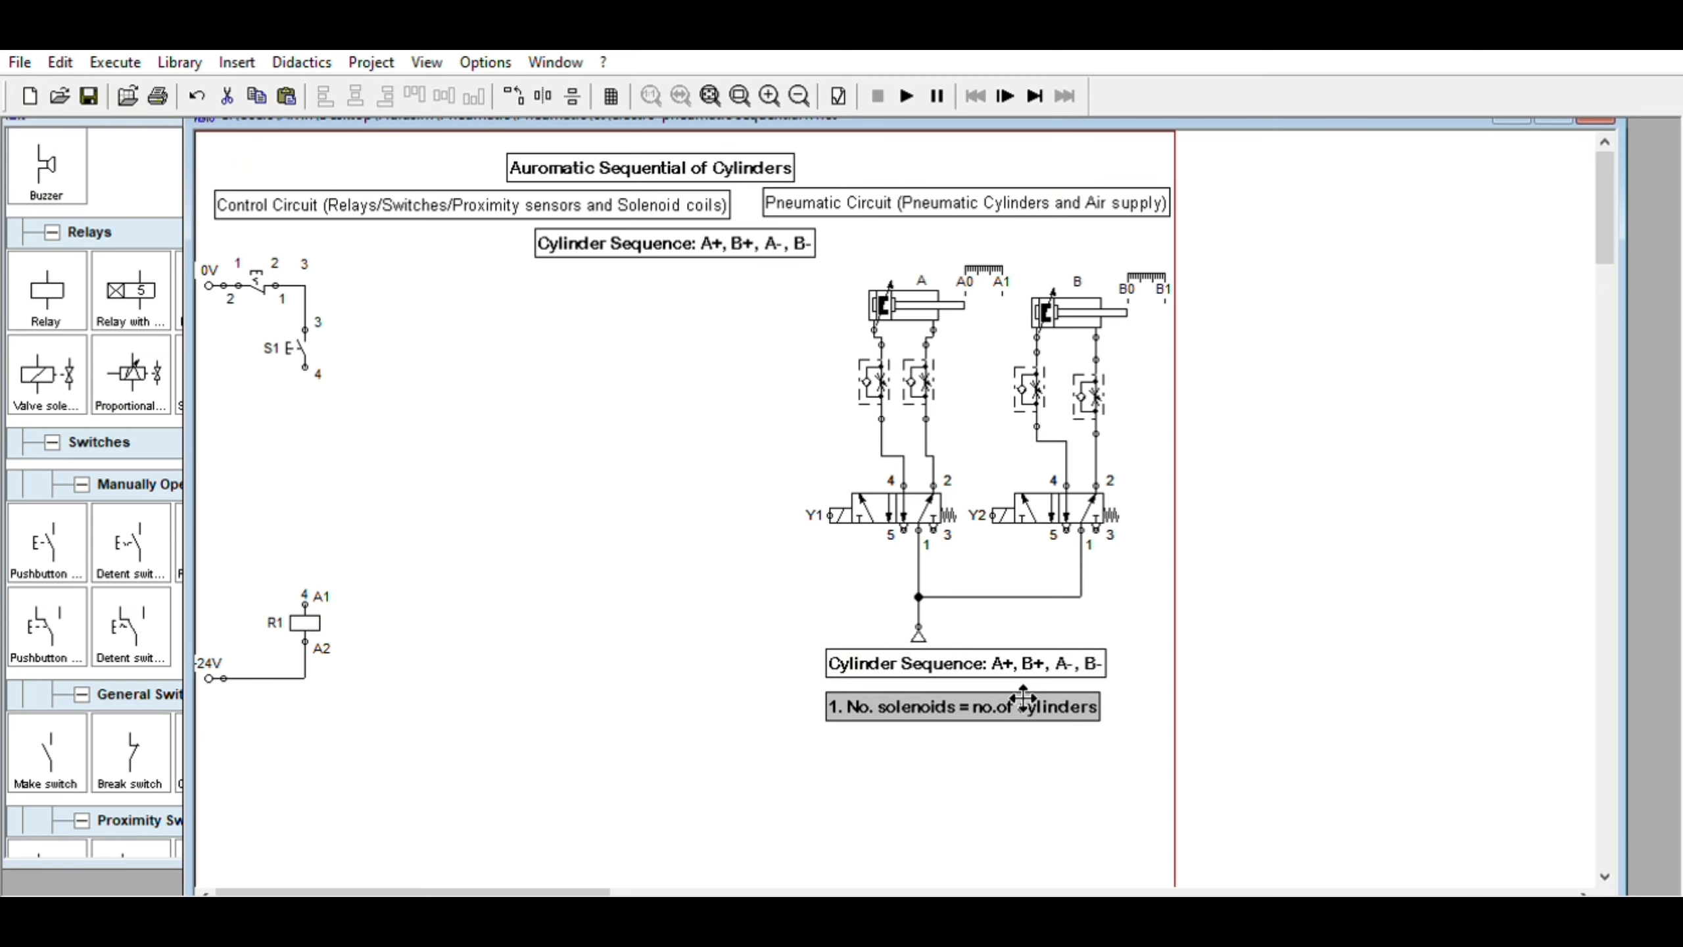
Paste a third label below and set its text to "2. A+, B+, A-, B- no. of sequence= no. of relays +1", aligning the notes
key("ctrl+v")
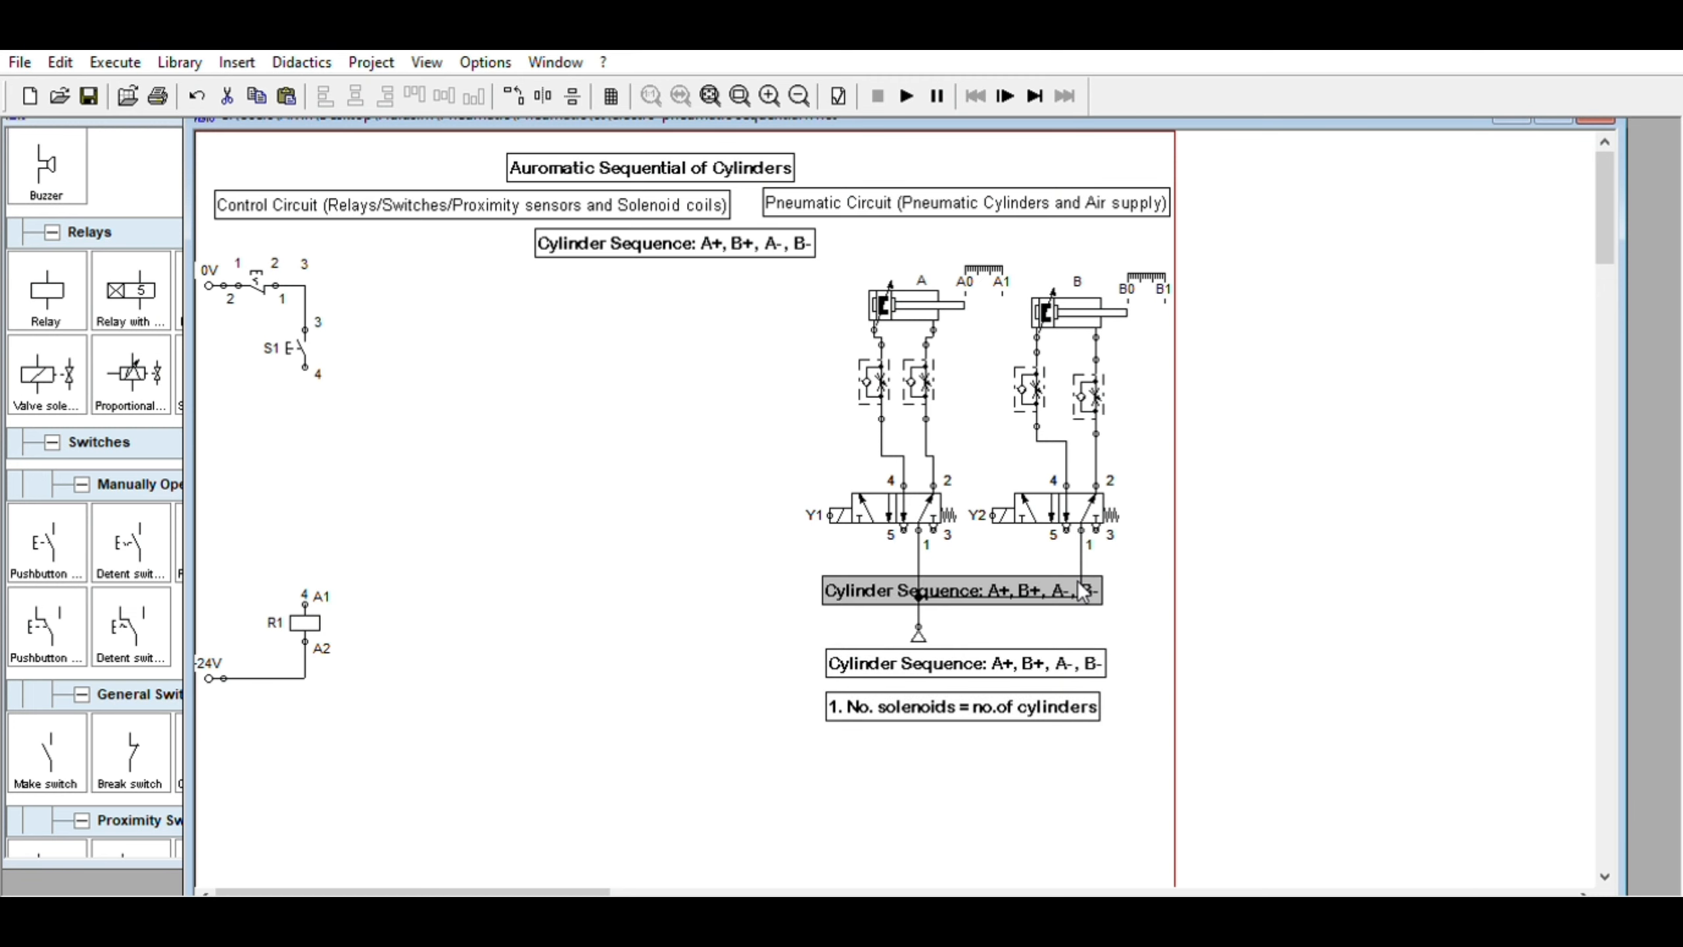
left_click_drag(1045, 564, 1052, 726)
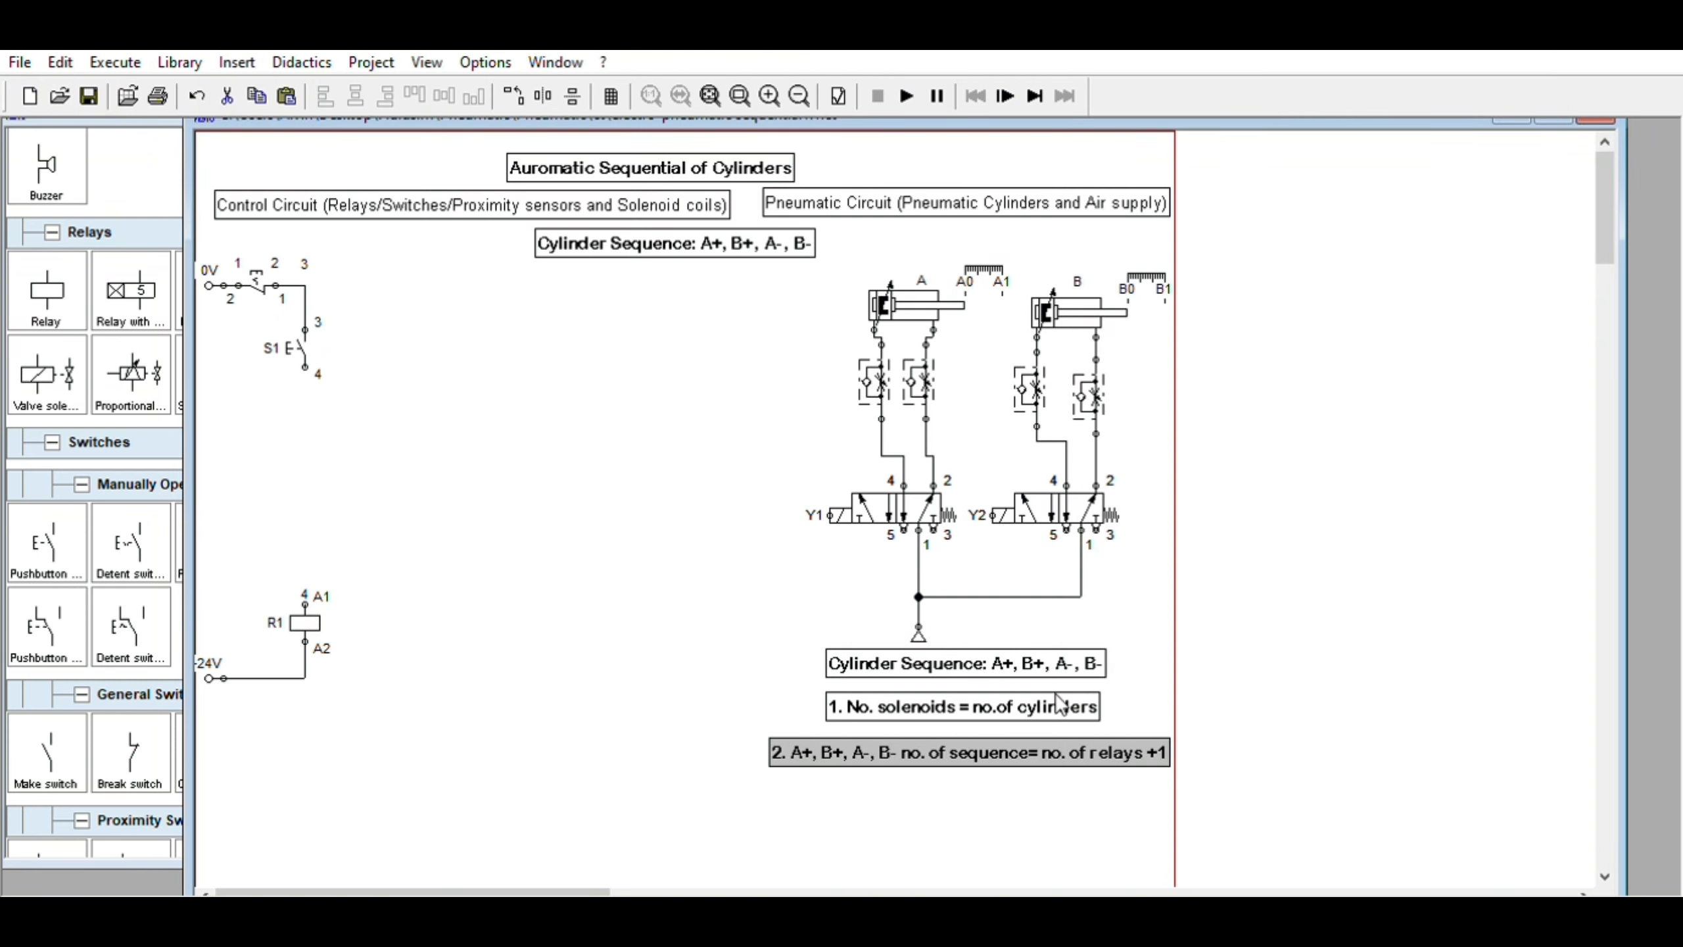
left_click(1068, 705)
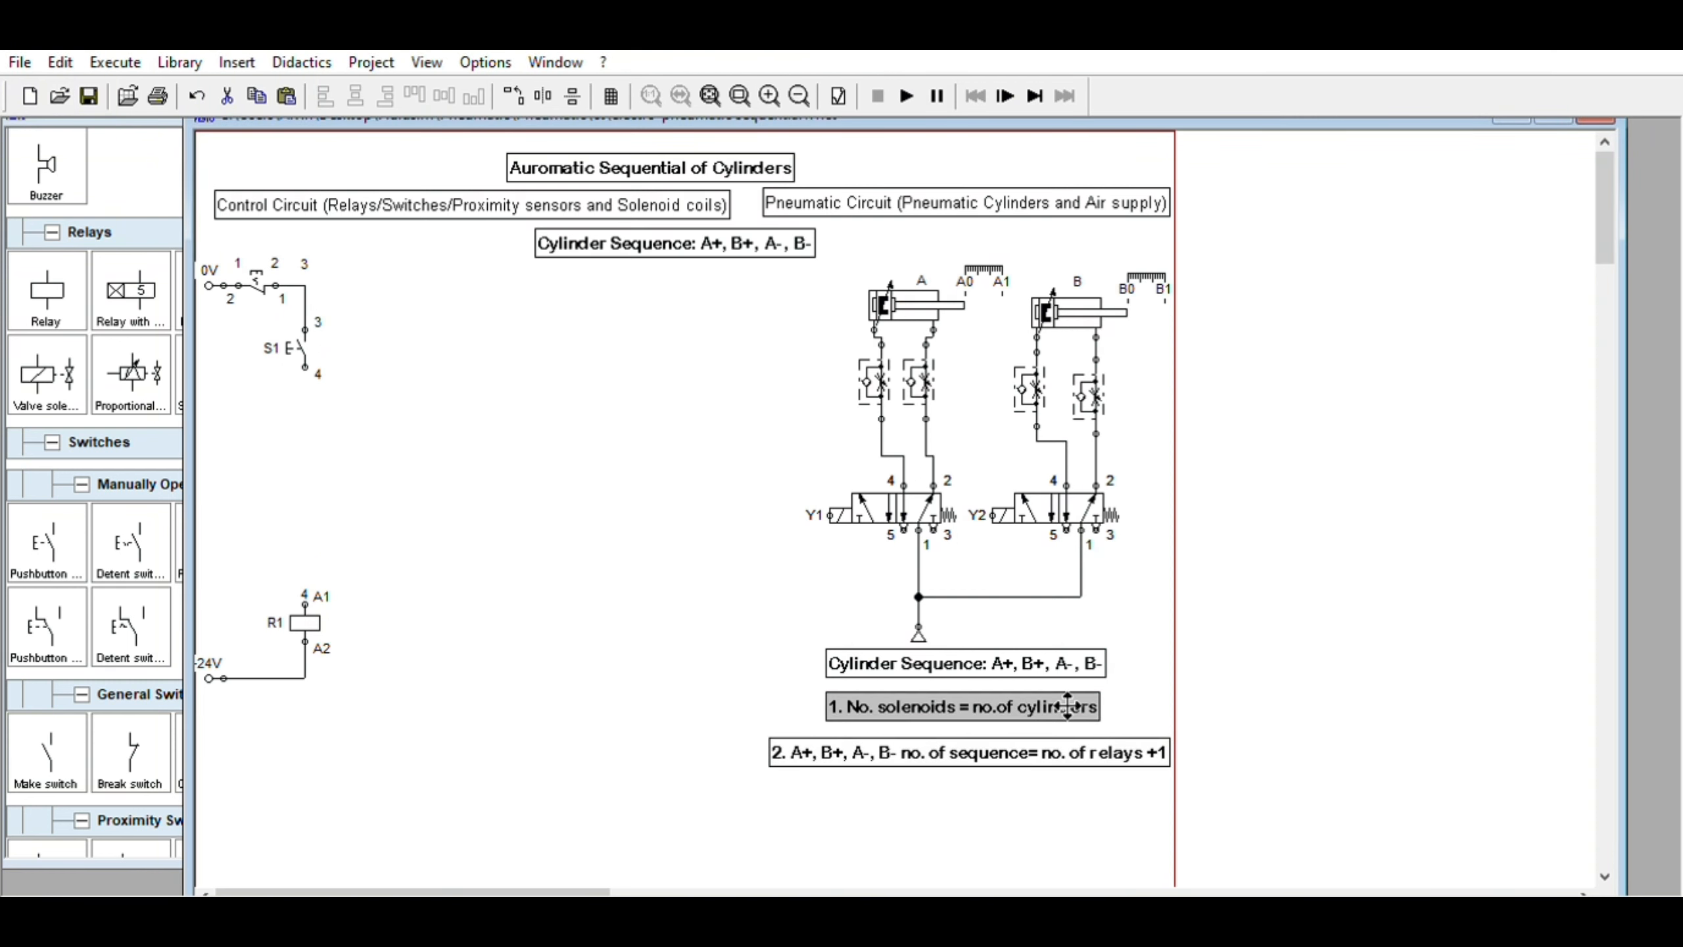
left_click_drag(1068, 706, 1016, 723)
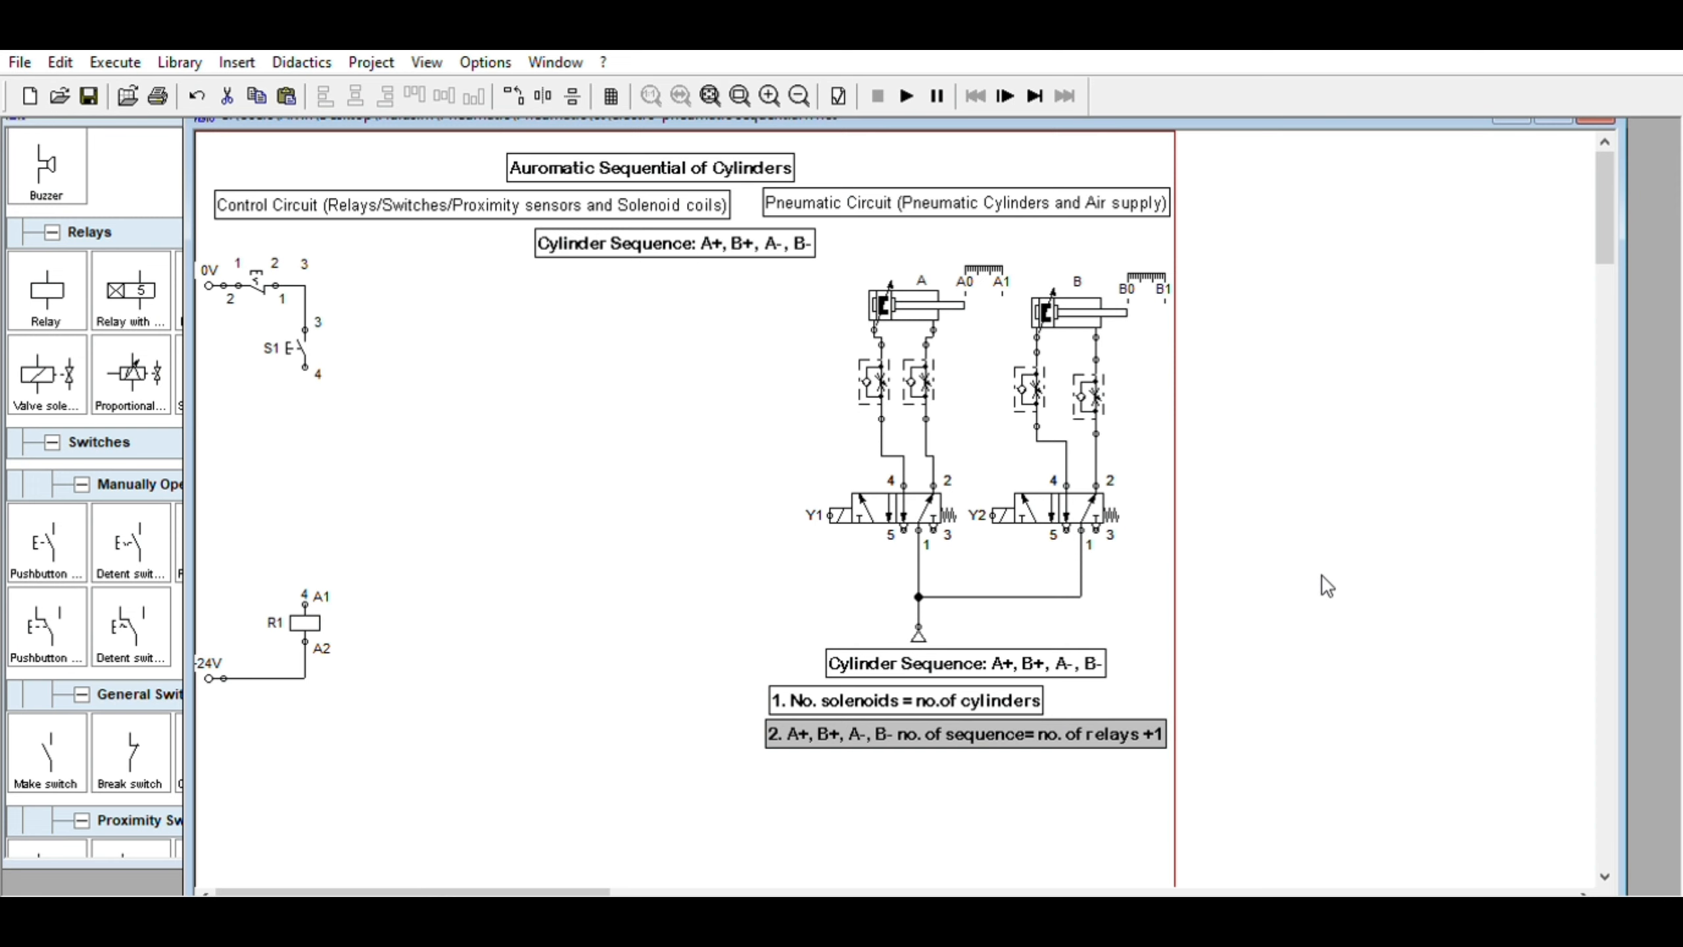
Paste a fourth label below and set its text to "3. A+, B+, A-, B- no. of sequence= no. of sensors"
key("ctrl+v")
left_click_drag(1054, 551, 1087, 761)
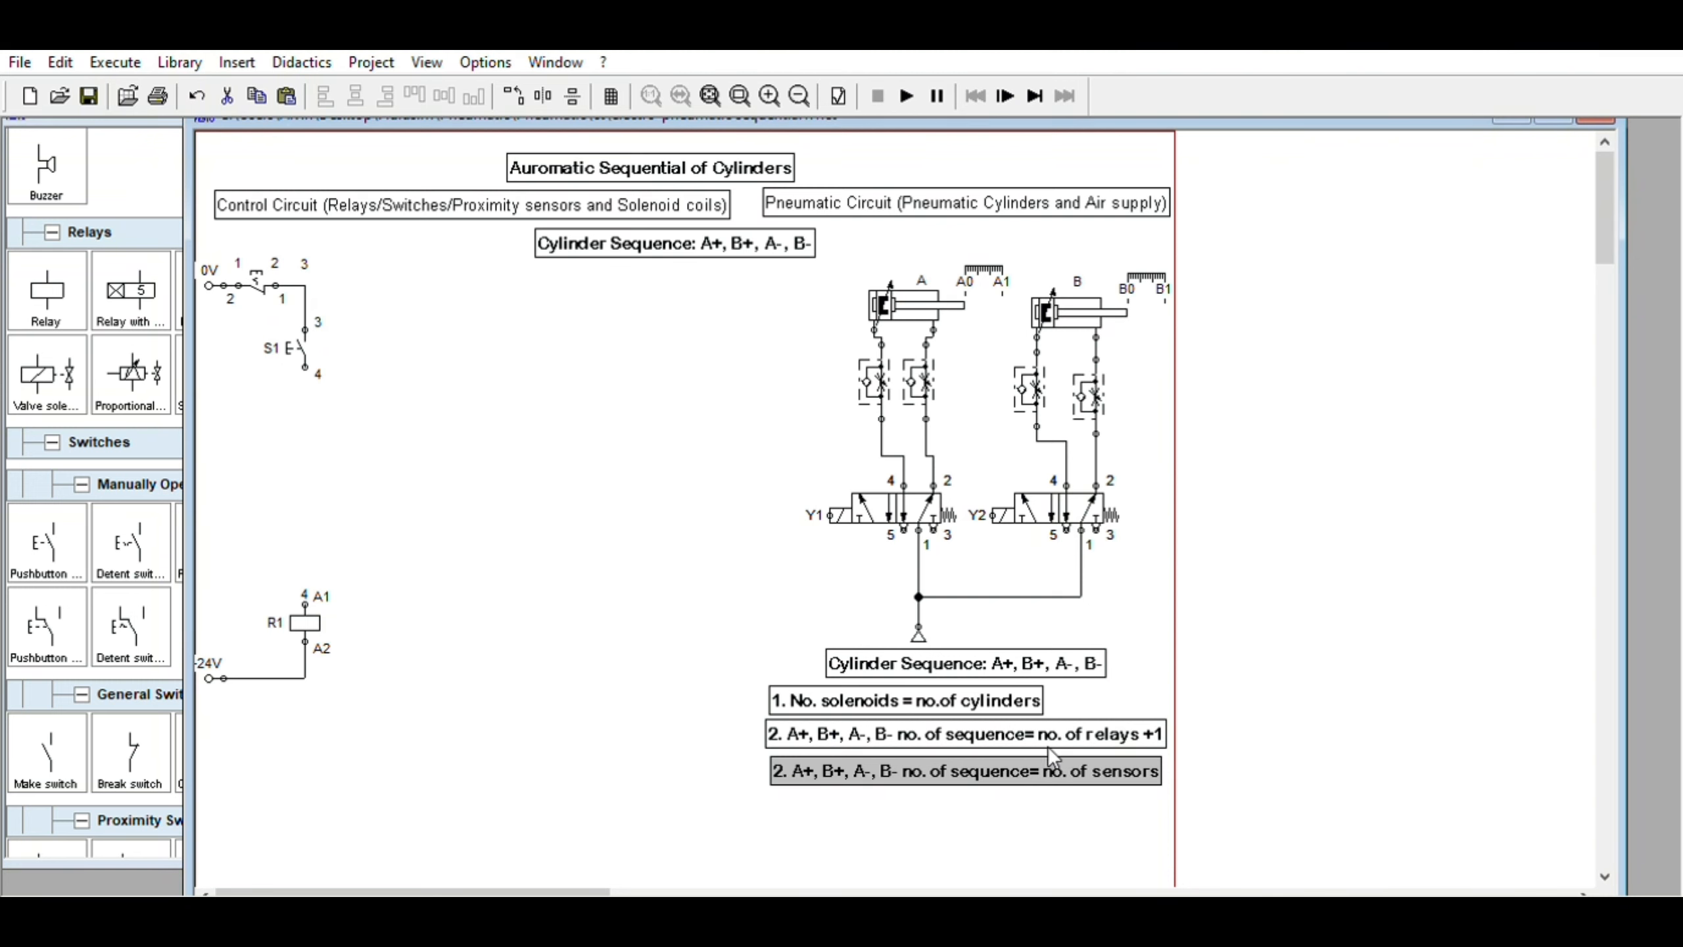
left_click_drag(1050, 752, 1058, 763)
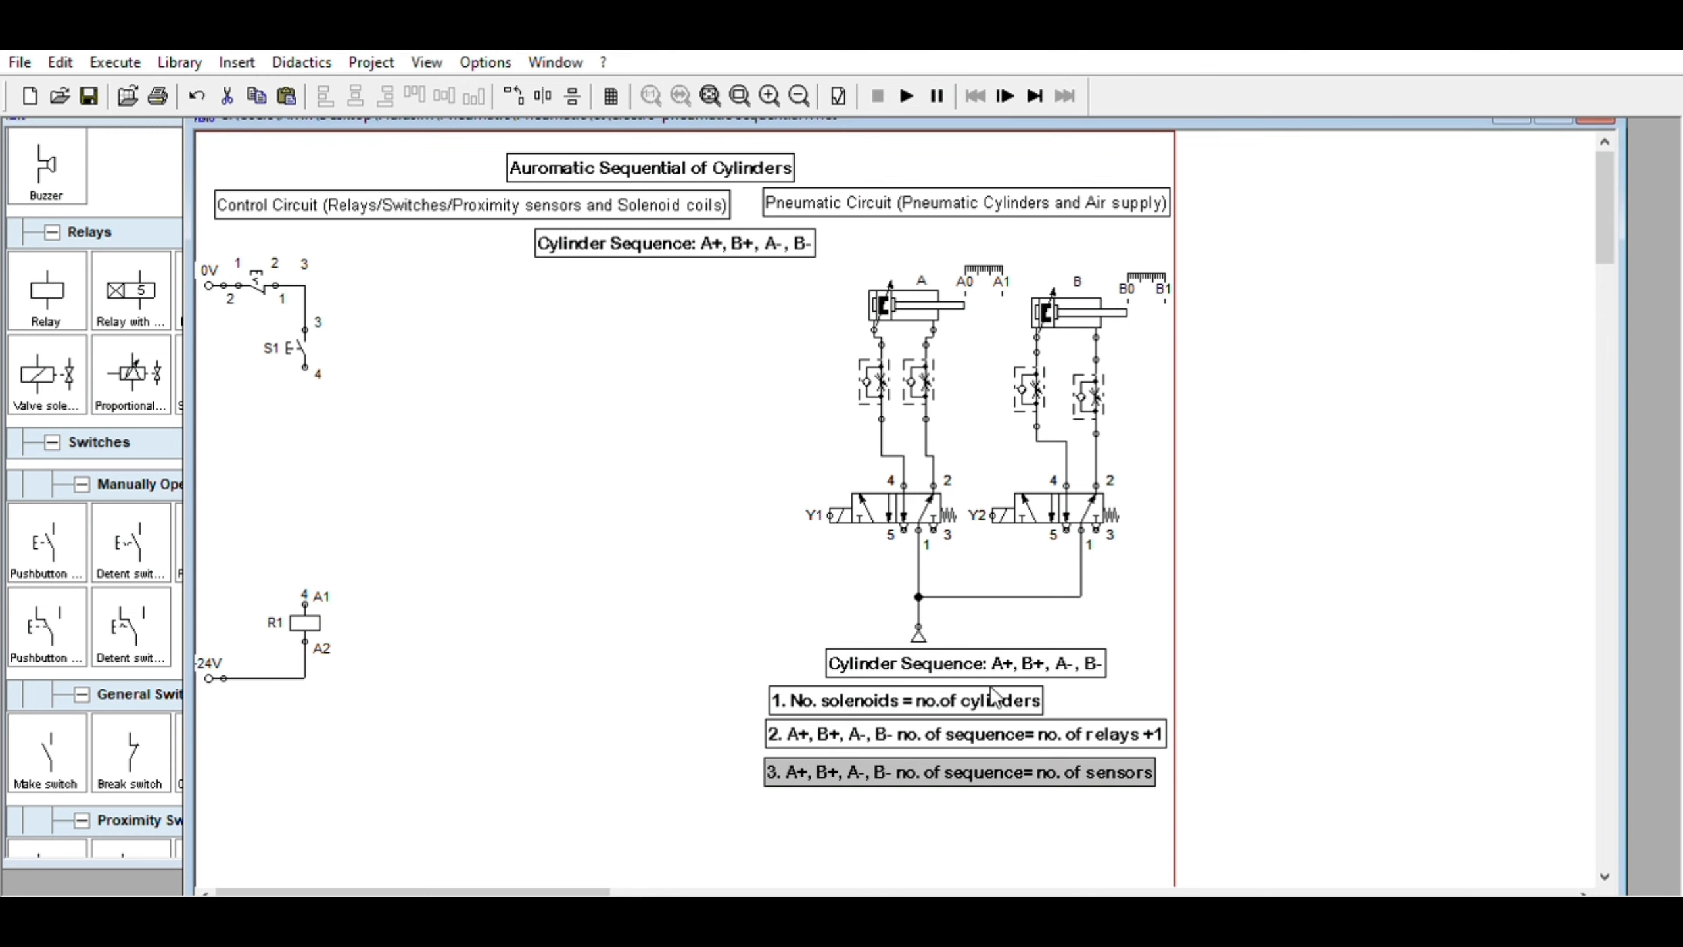
left_click_drag(1045, 774, 1050, 778)
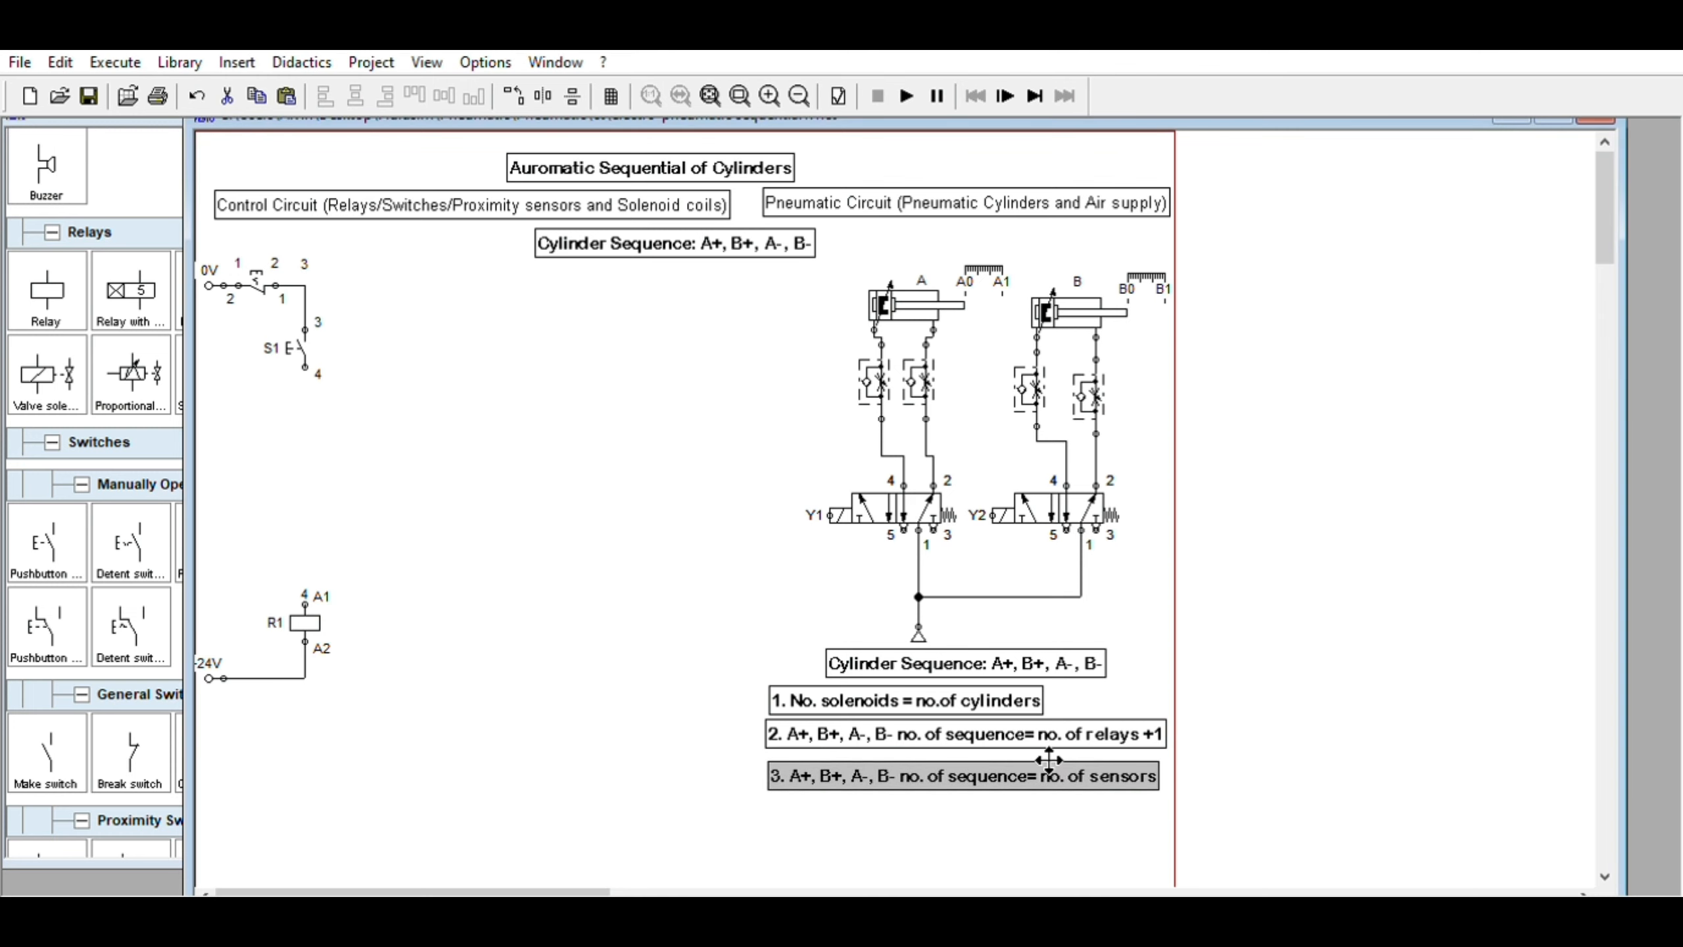
Select the sequence label and the three numbered notes and move them down together
left_click_drag(724, 647, 1170, 812)
left_click_drag(1121, 718, 1120, 732)
left_click_drag(1064, 101, 1041, 96)
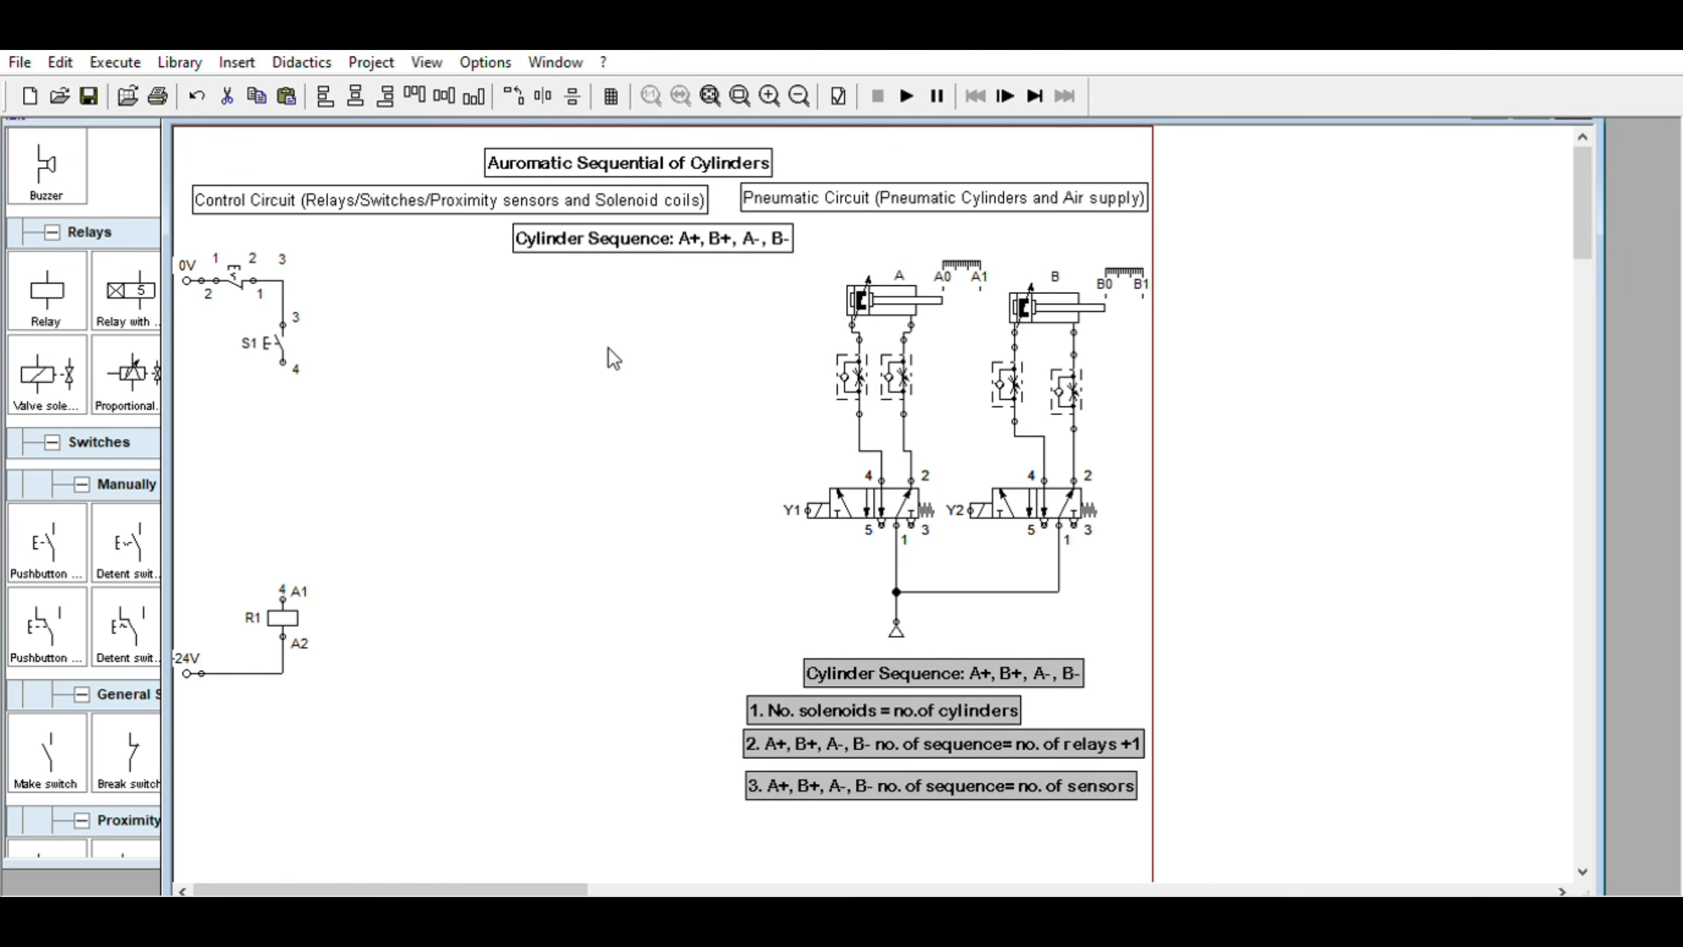
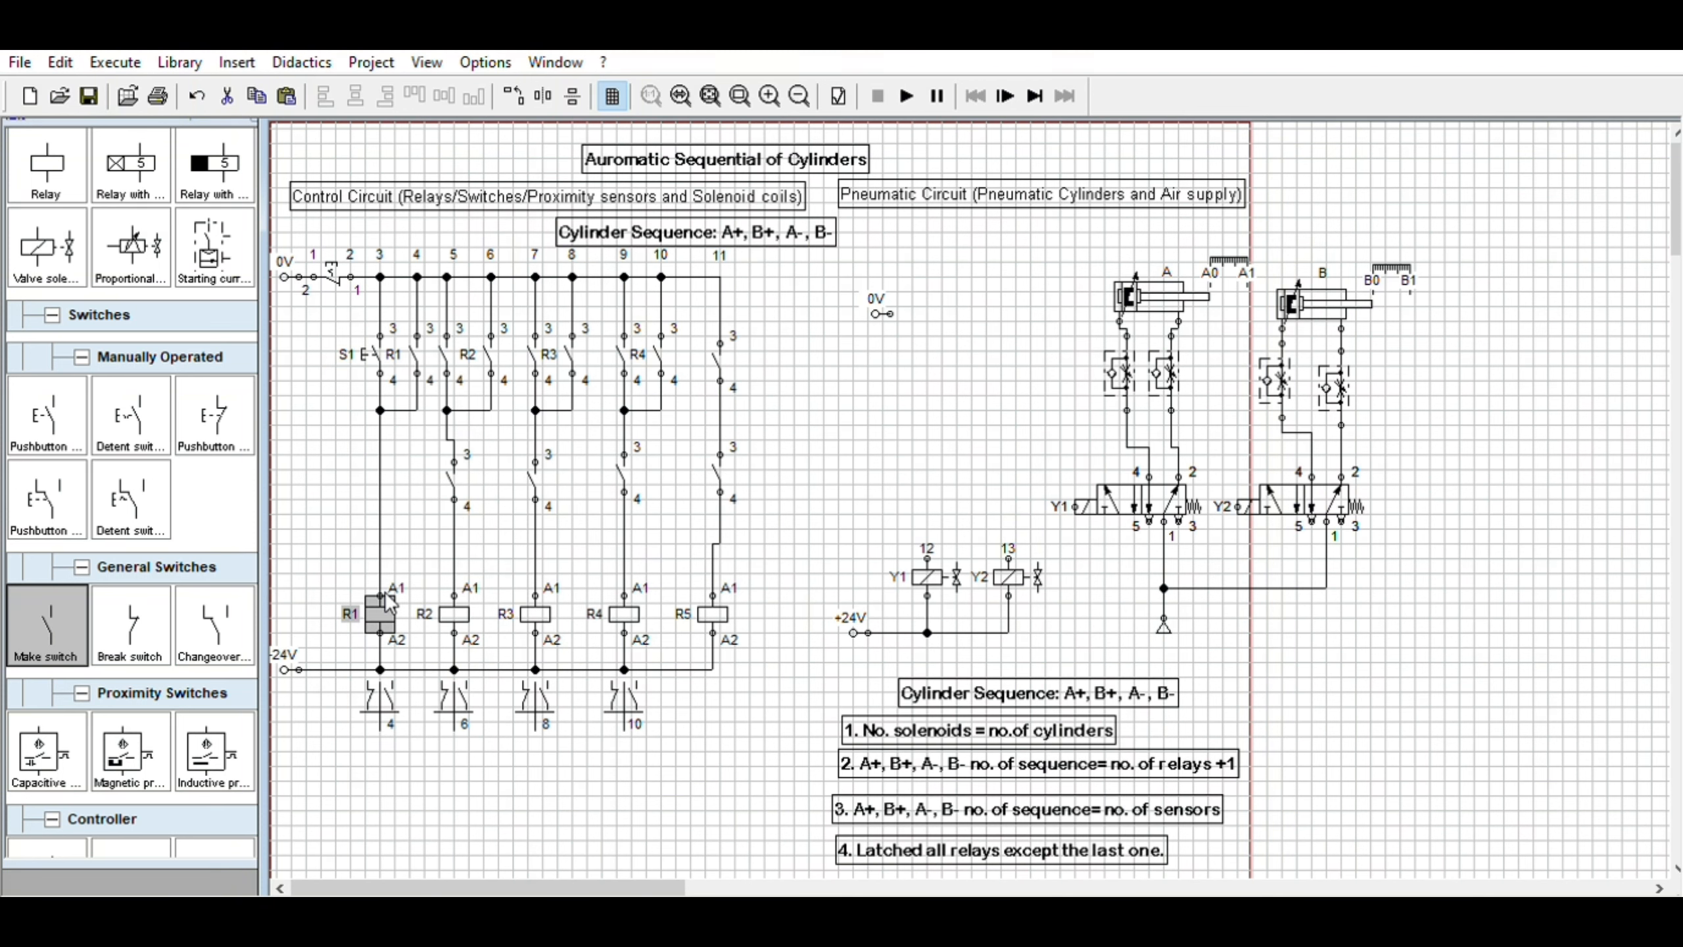
left_click(449, 479)
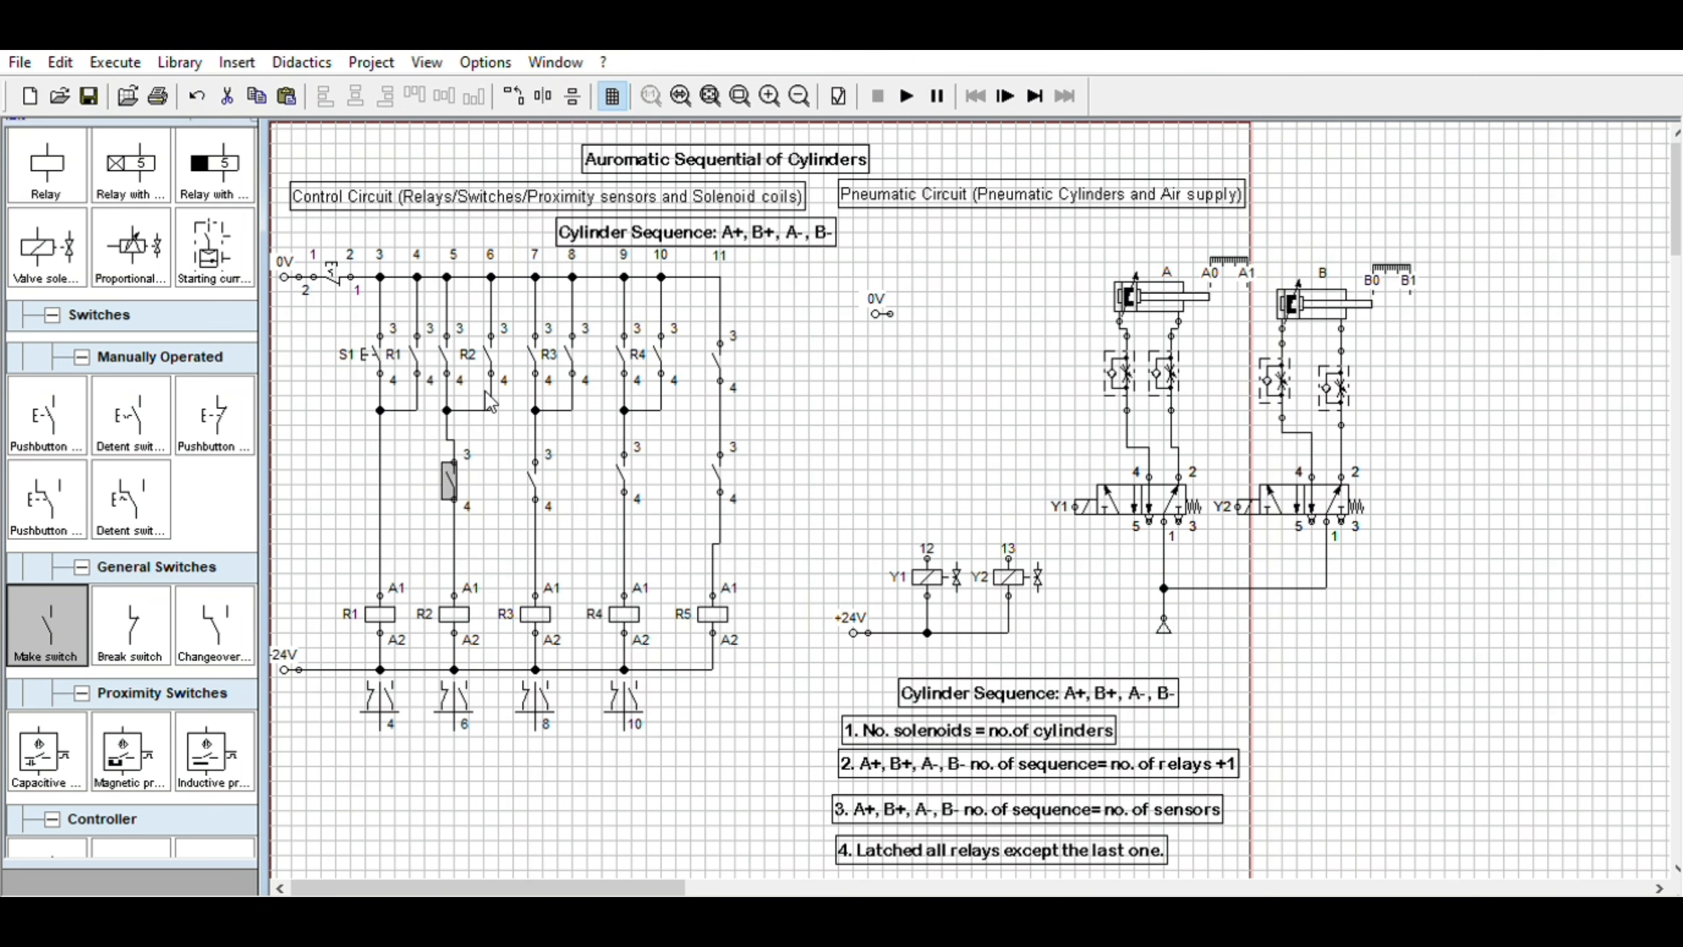
left_click(532, 472)
left_click(624, 472)
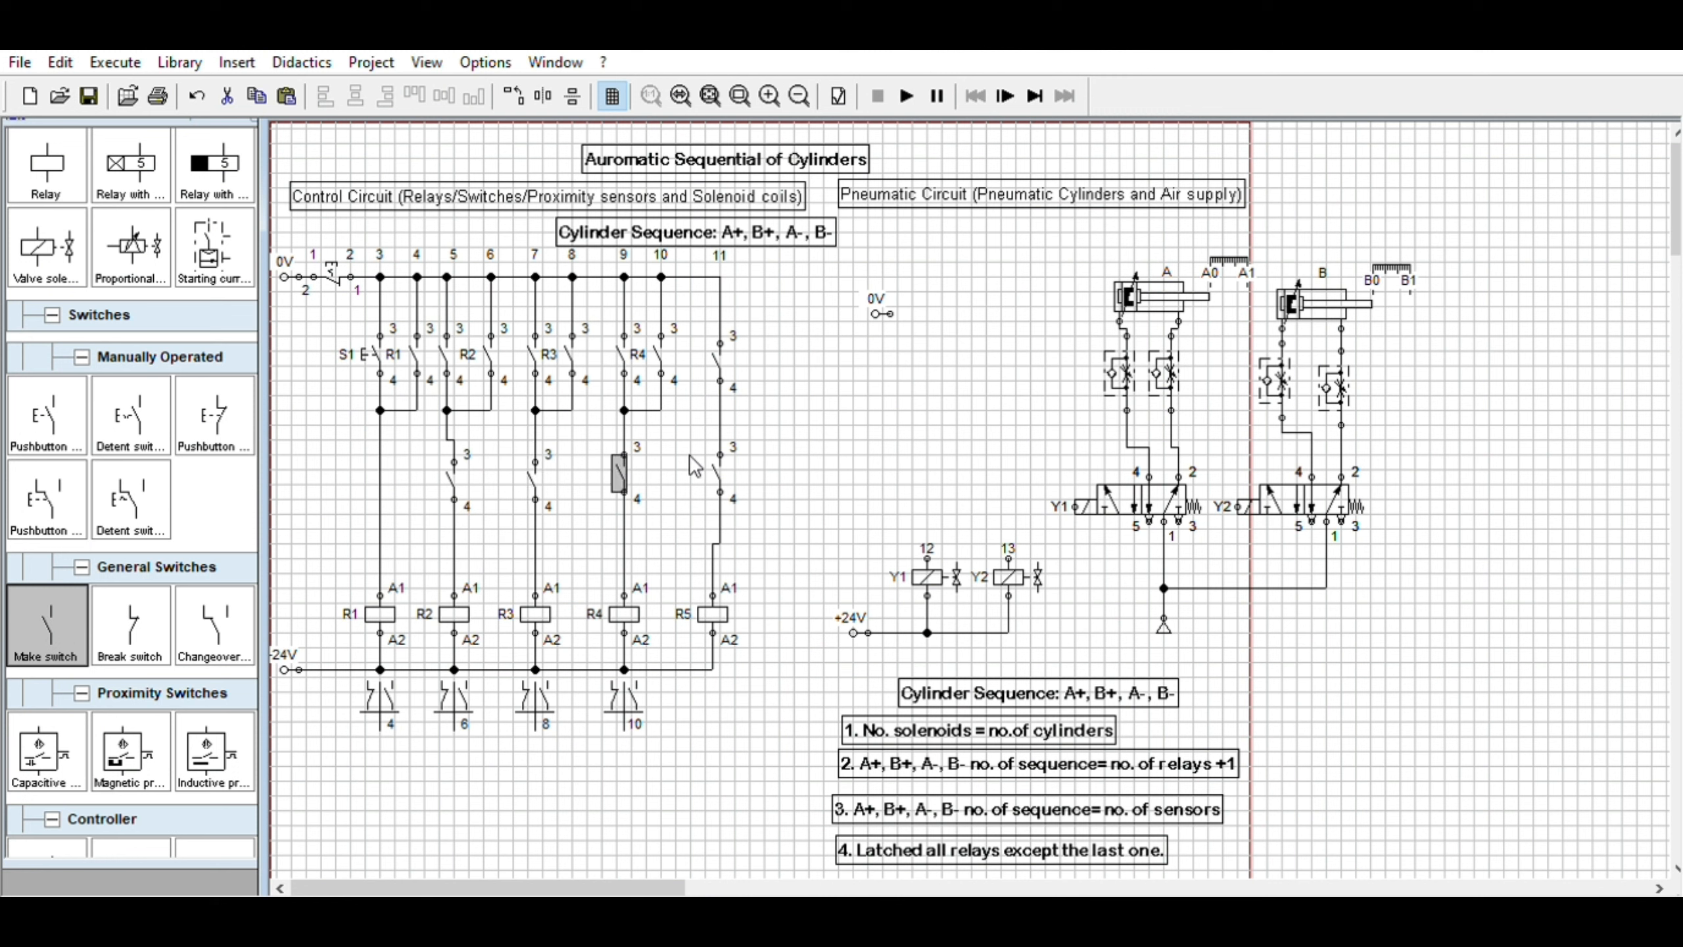
left_click(716, 472)
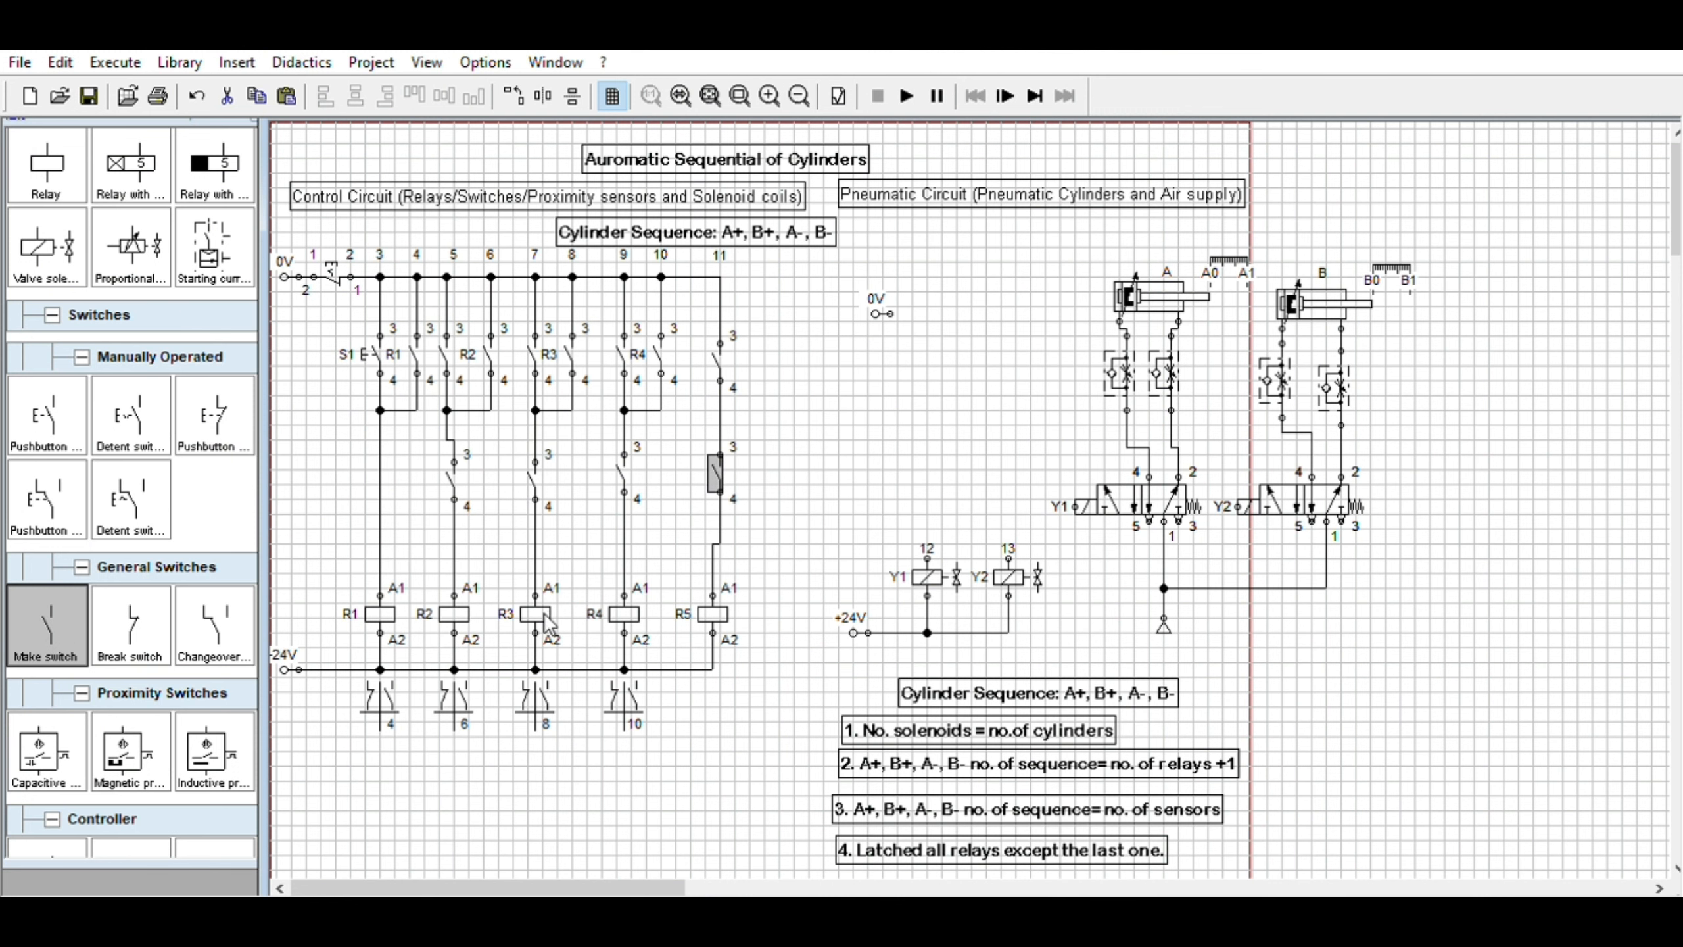
left_click(834, 433)
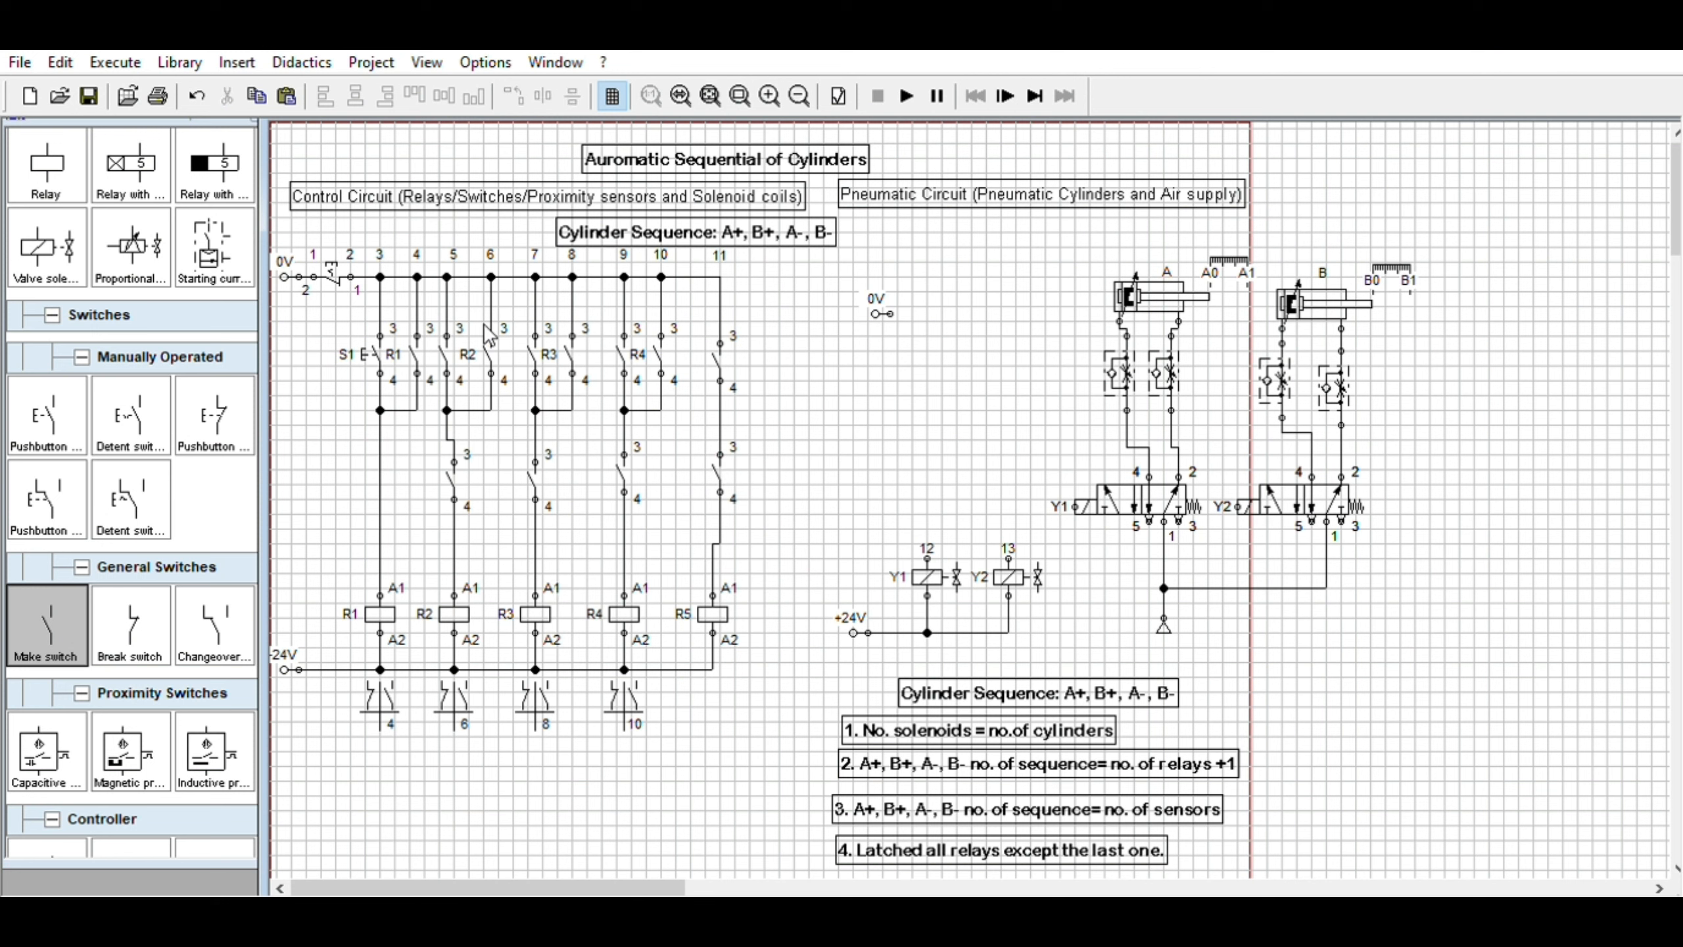
Select the whole pneumatic circuit with both cylinders and valves and move it left toward the control circuit
mouse_move(1172, 287)
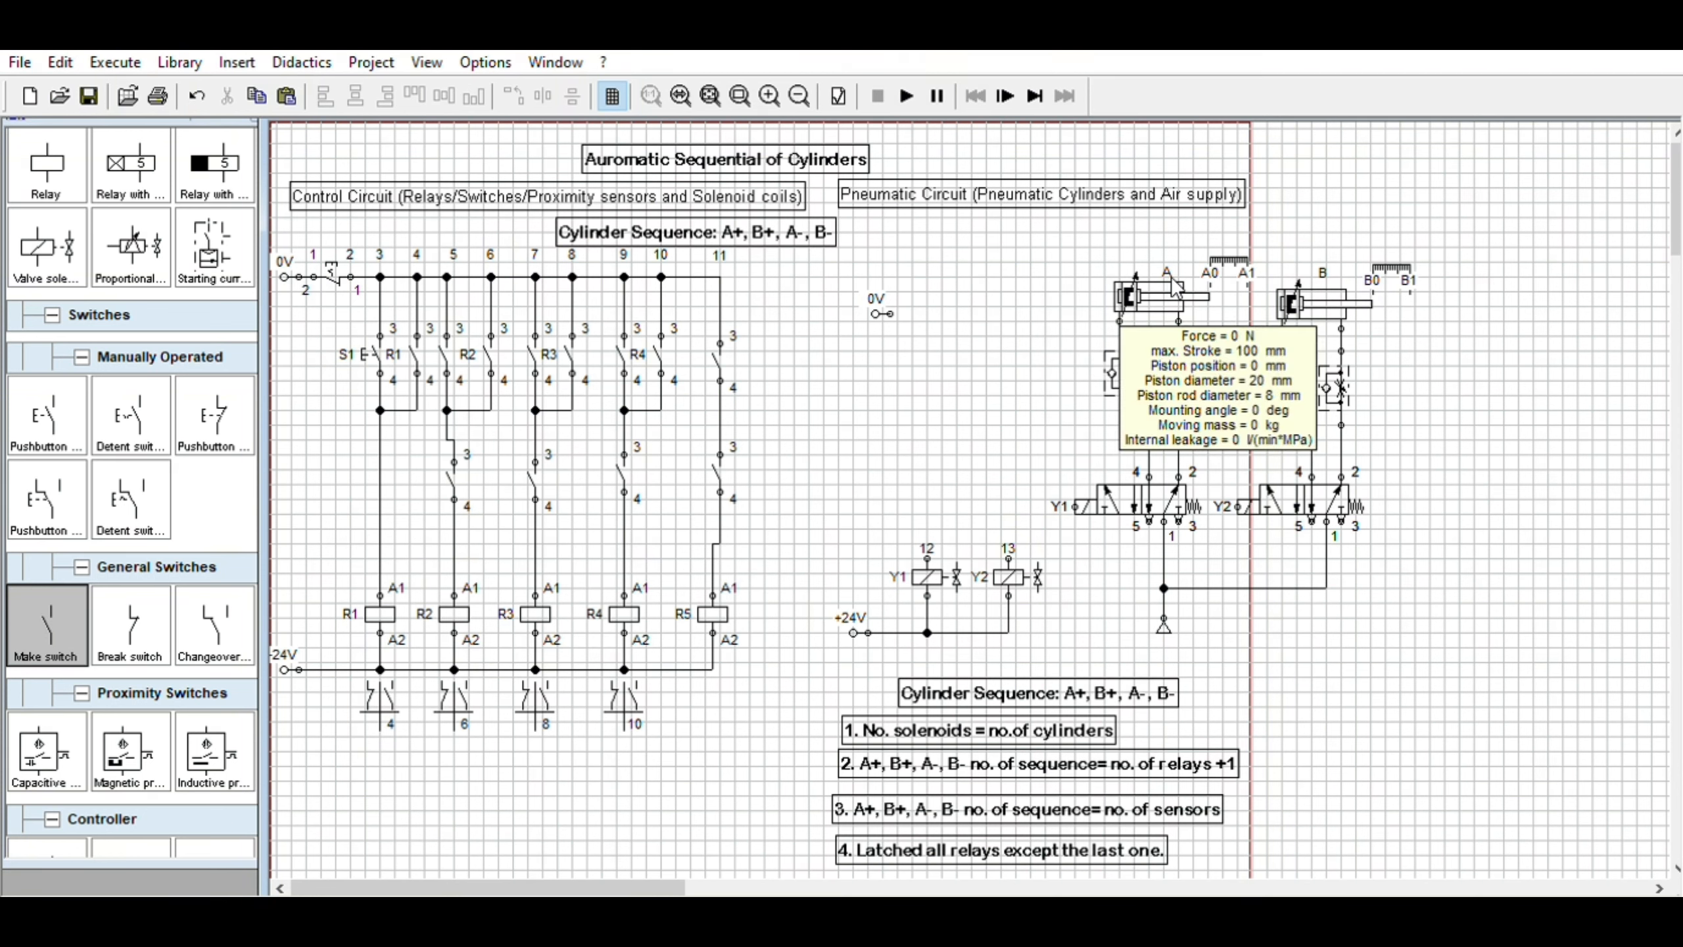
left_click_drag(1072, 243, 1403, 647)
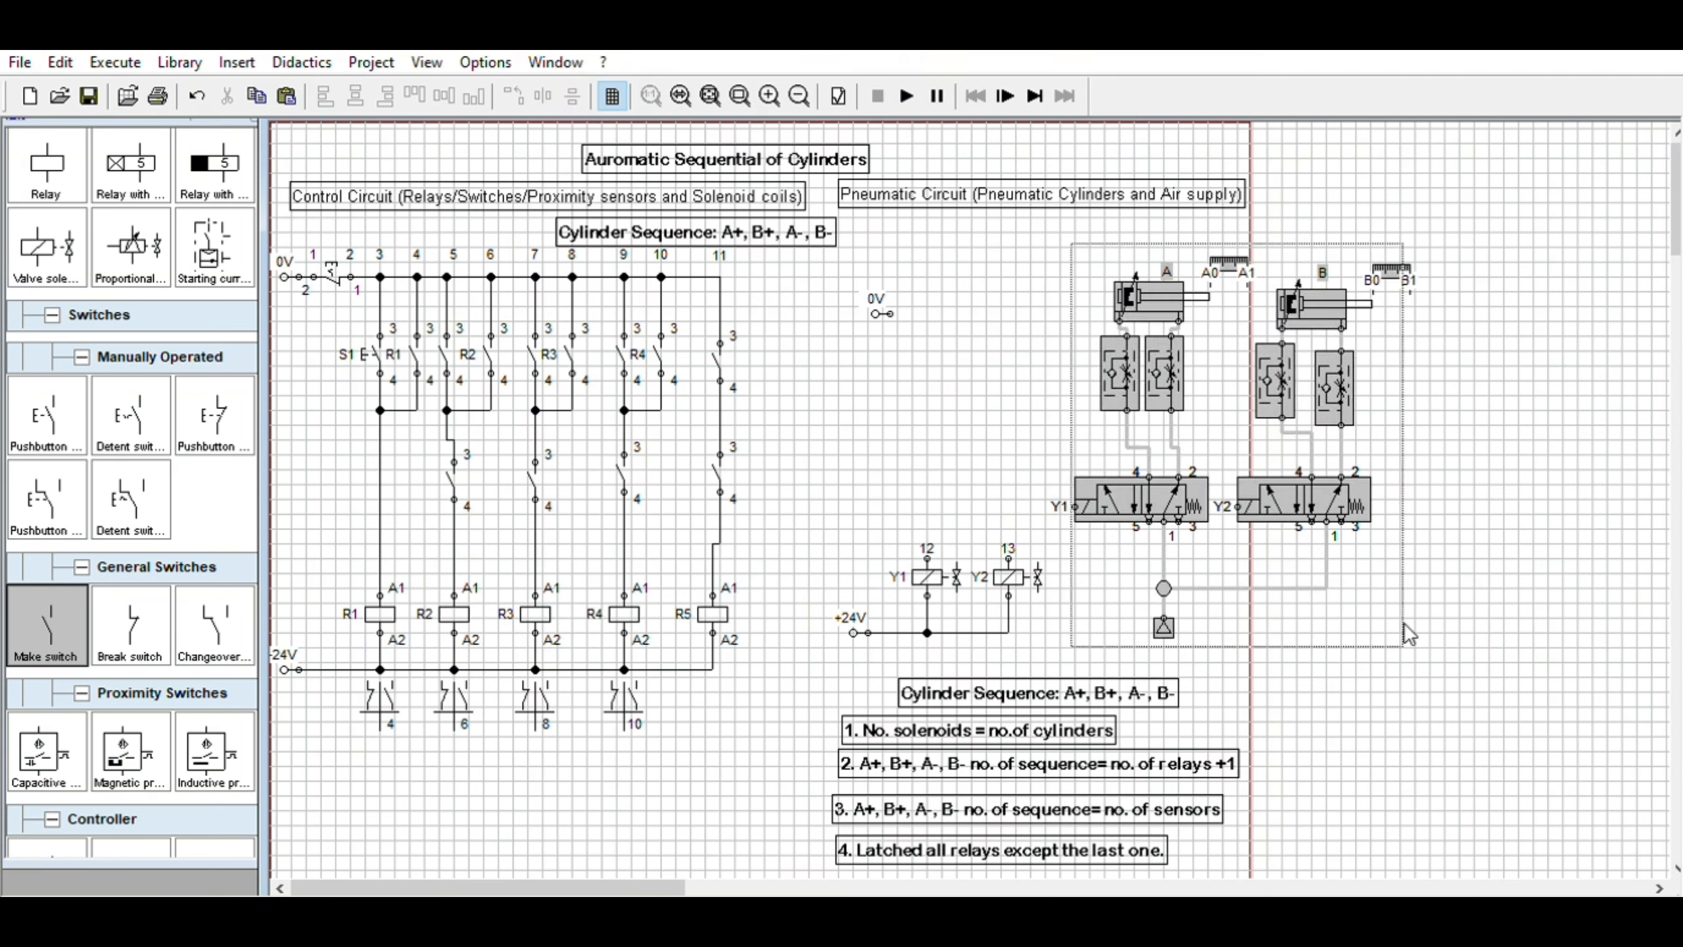
left_click_drag(1345, 498, 1240, 476)
left_click(1110, 311)
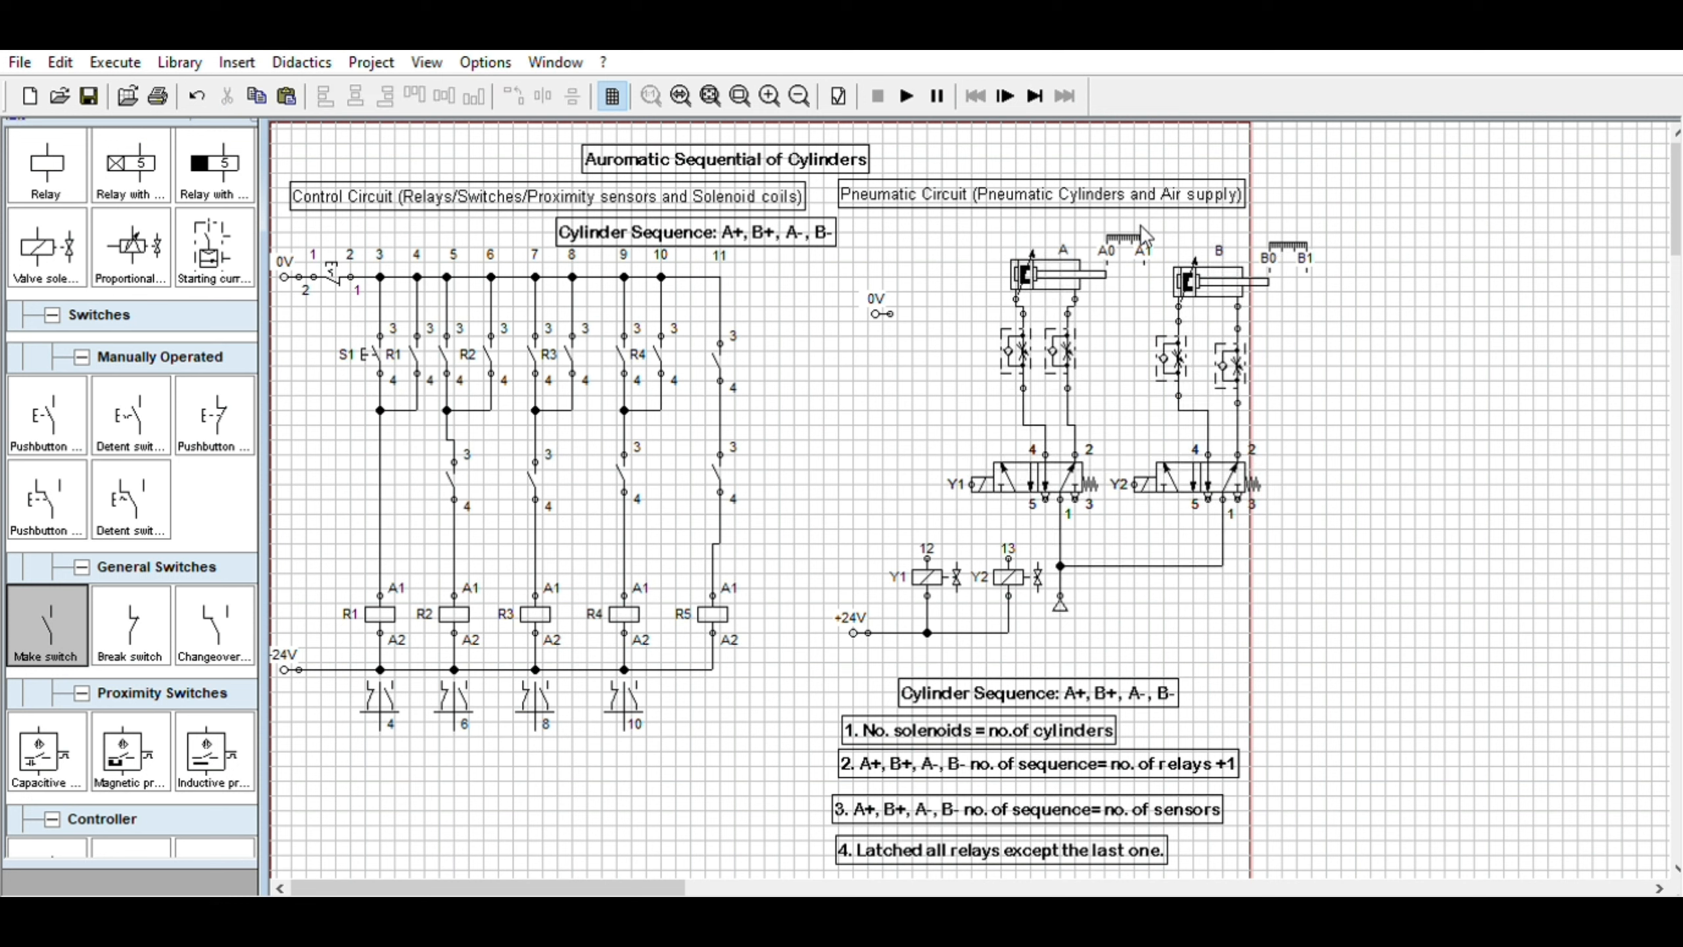
Label the make contact in the second rung, beside R2, as sensor A1
left_click(448, 338)
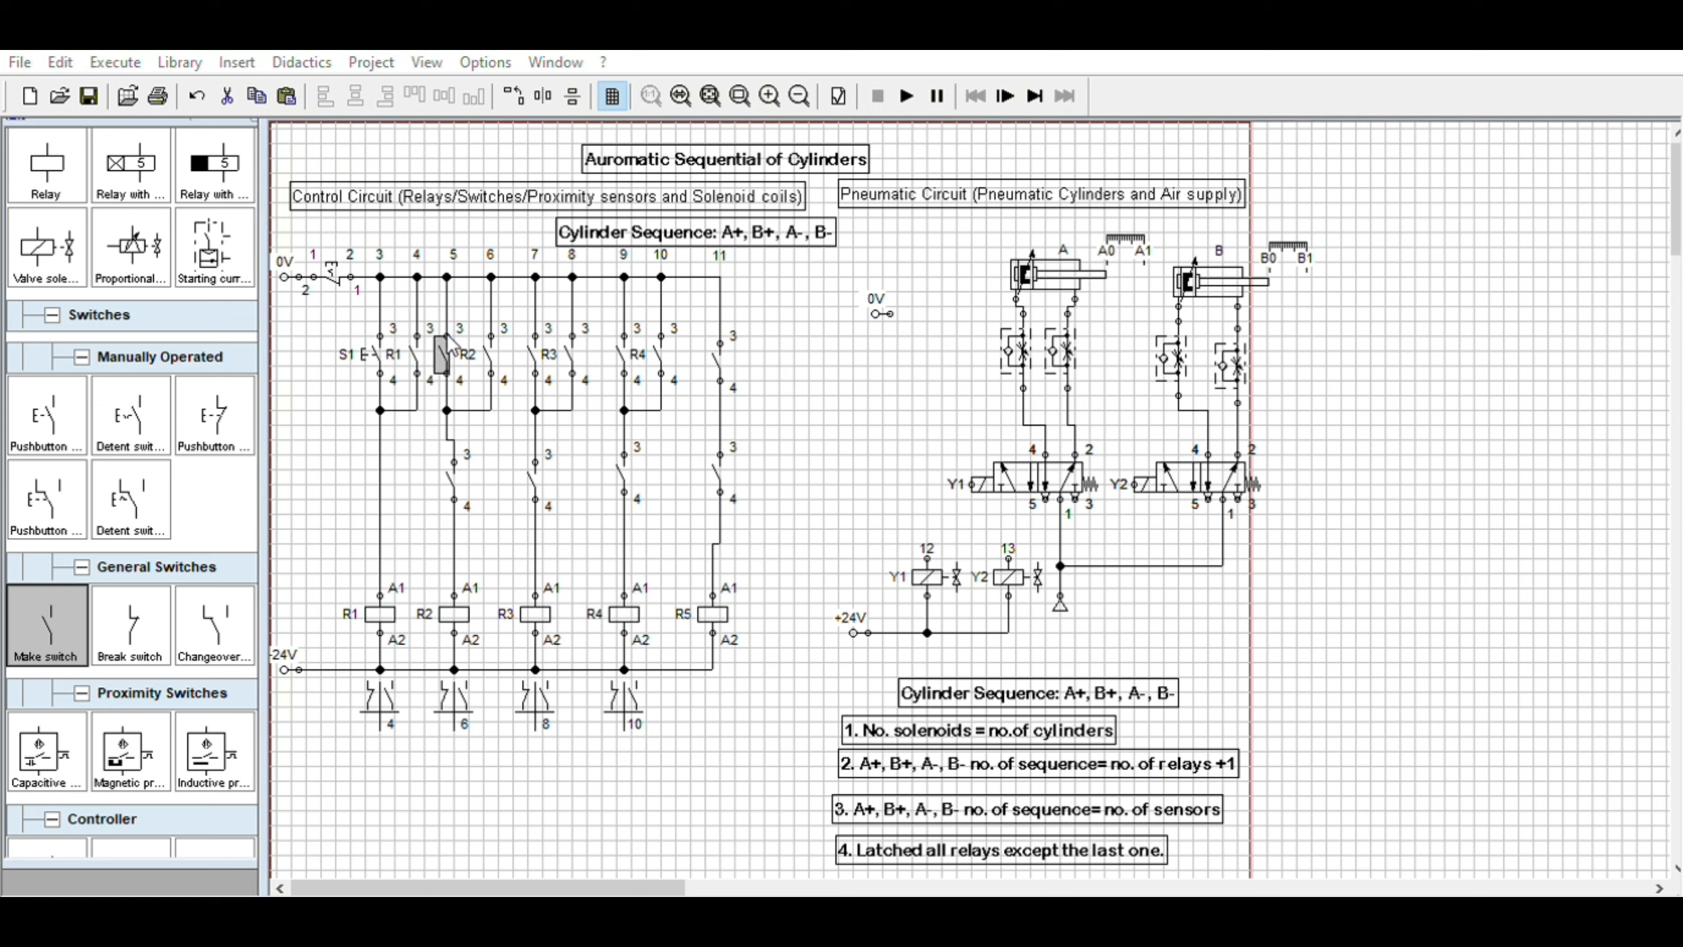
left_click(775, 672)
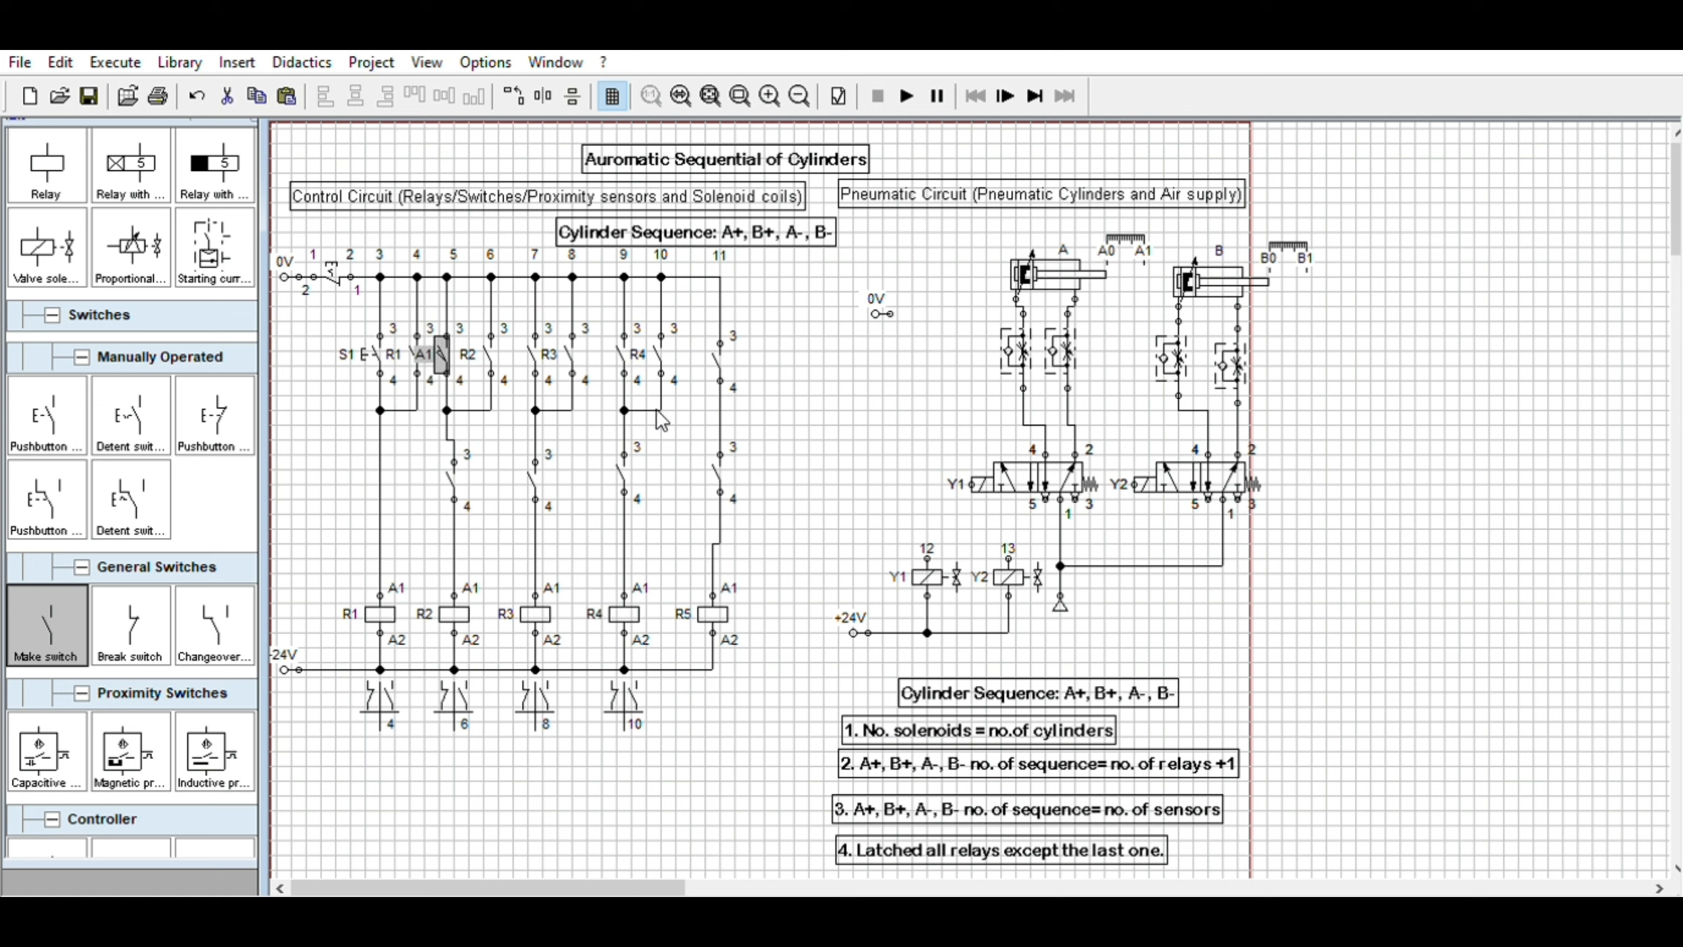
left_click(861, 386)
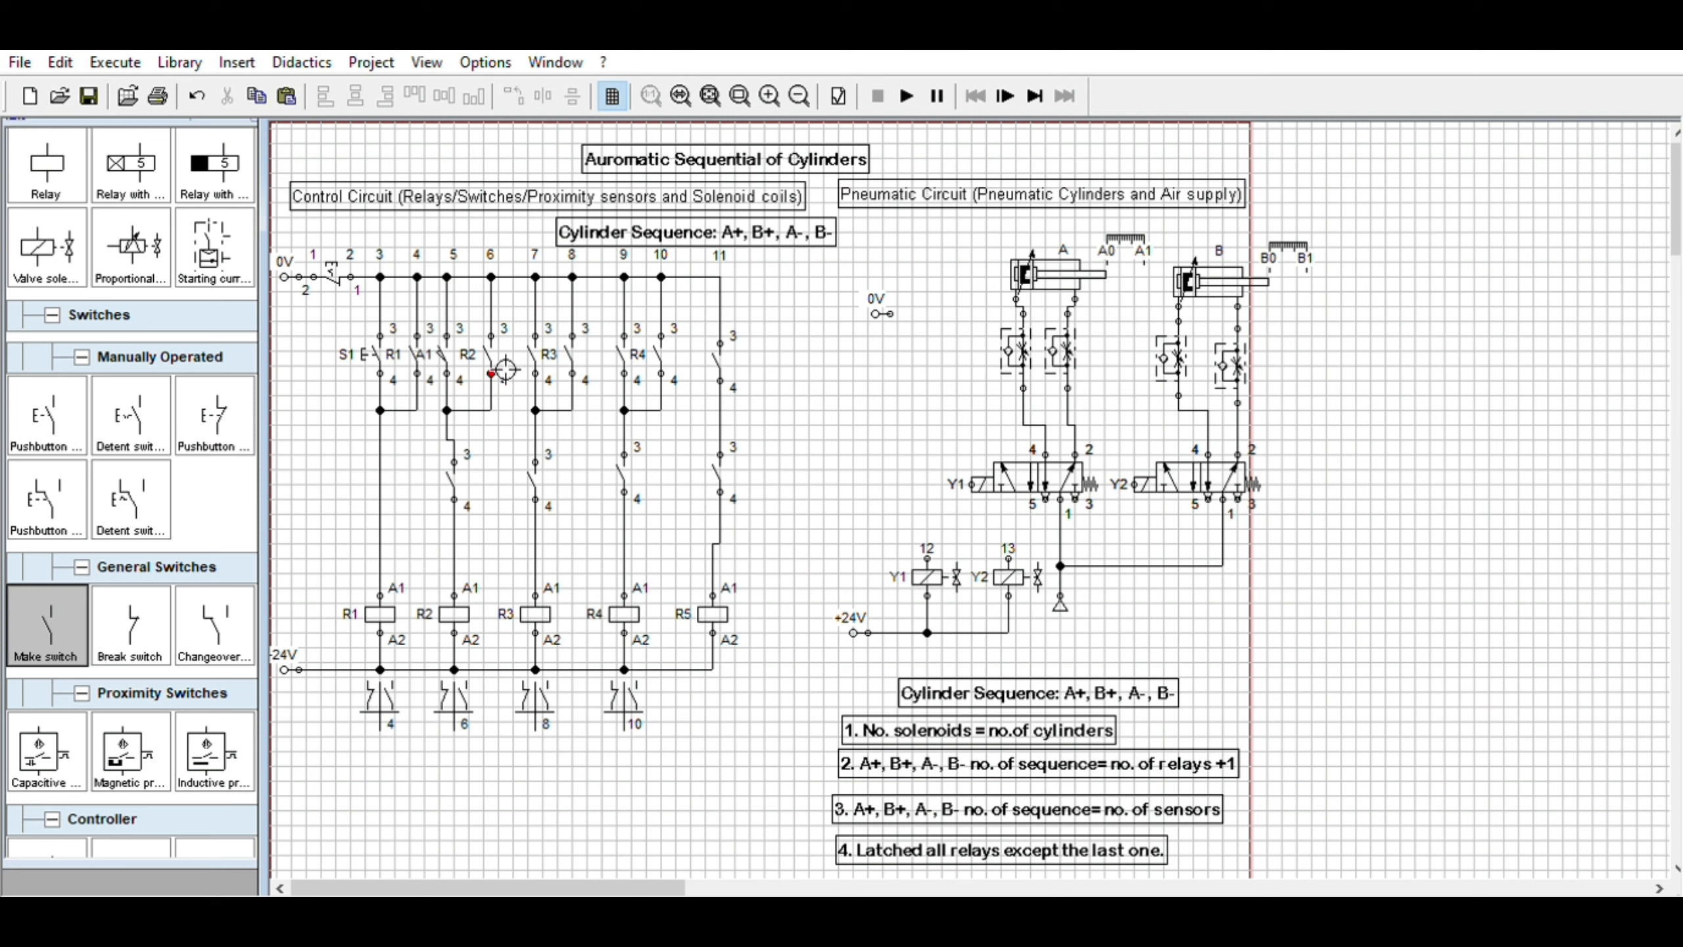
left_click(1134, 239)
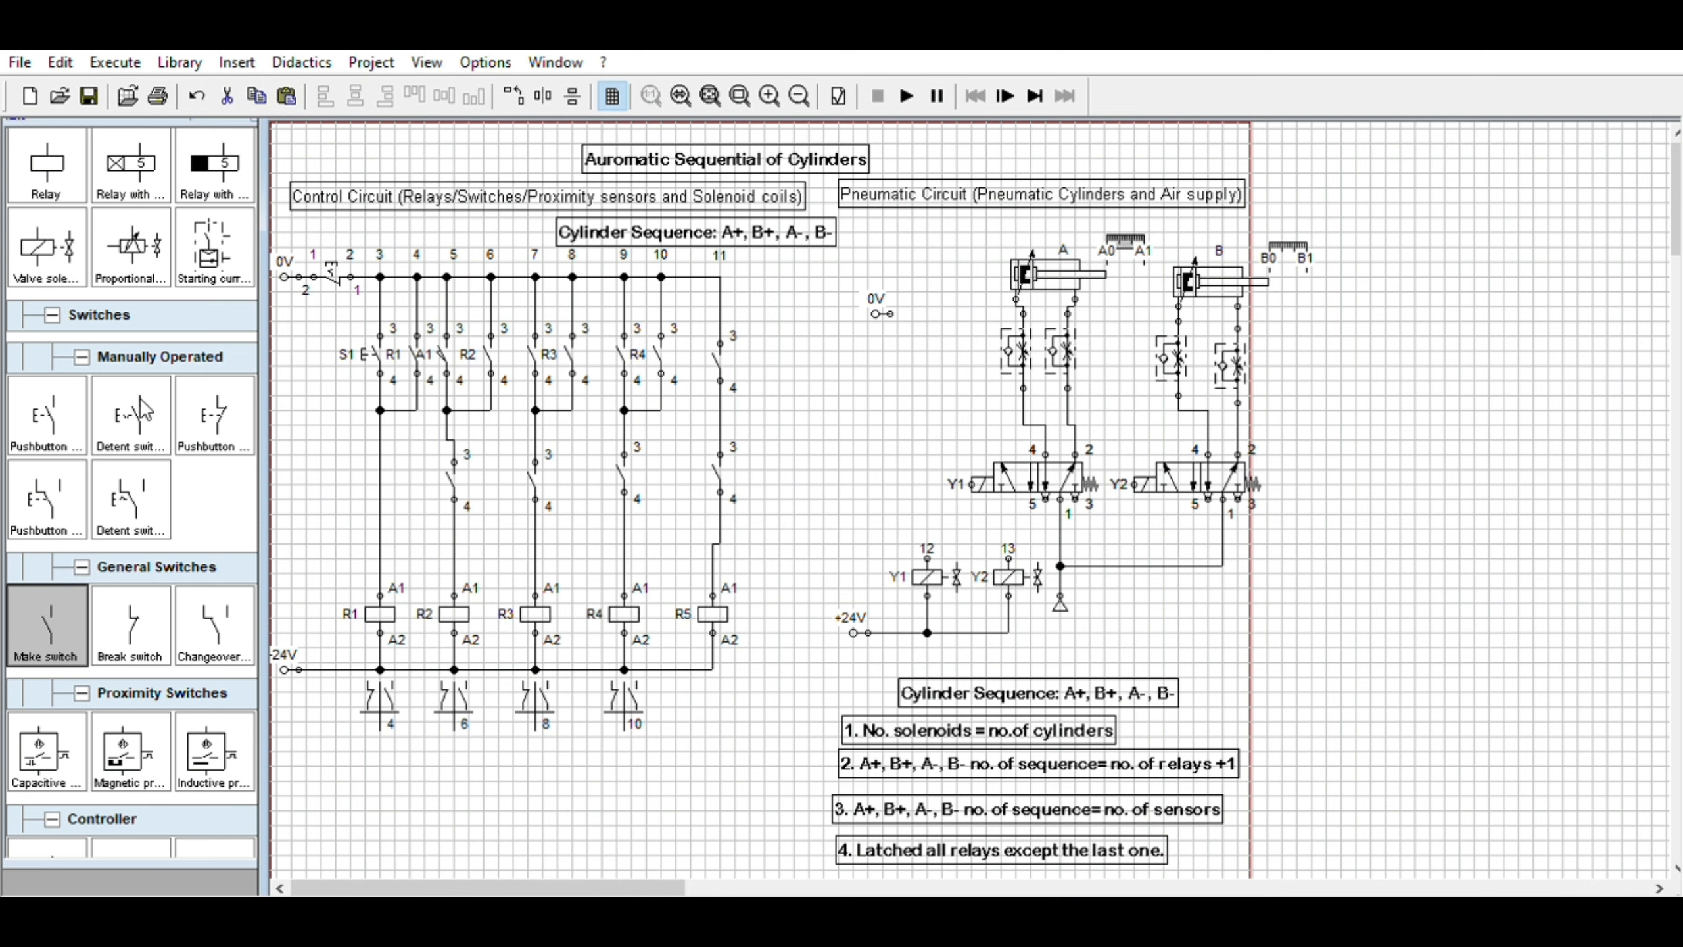
scroll(149, 407, "up", 5)
scroll(163, 399, "up", 5)
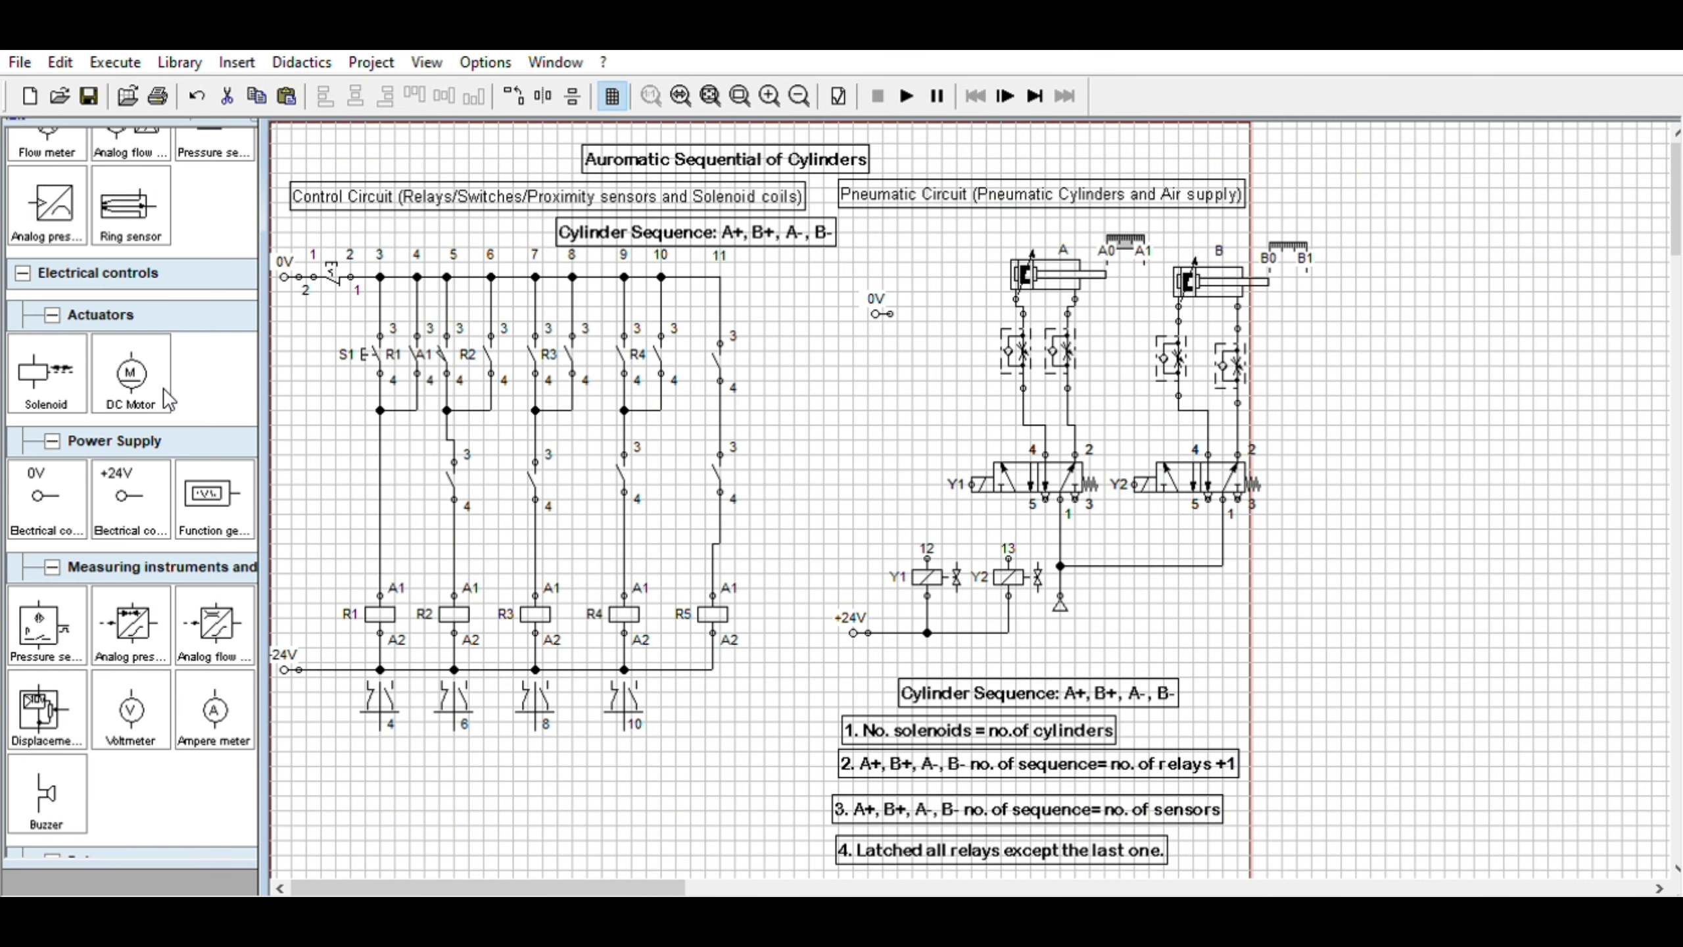
scroll(159, 391, "up", 10)
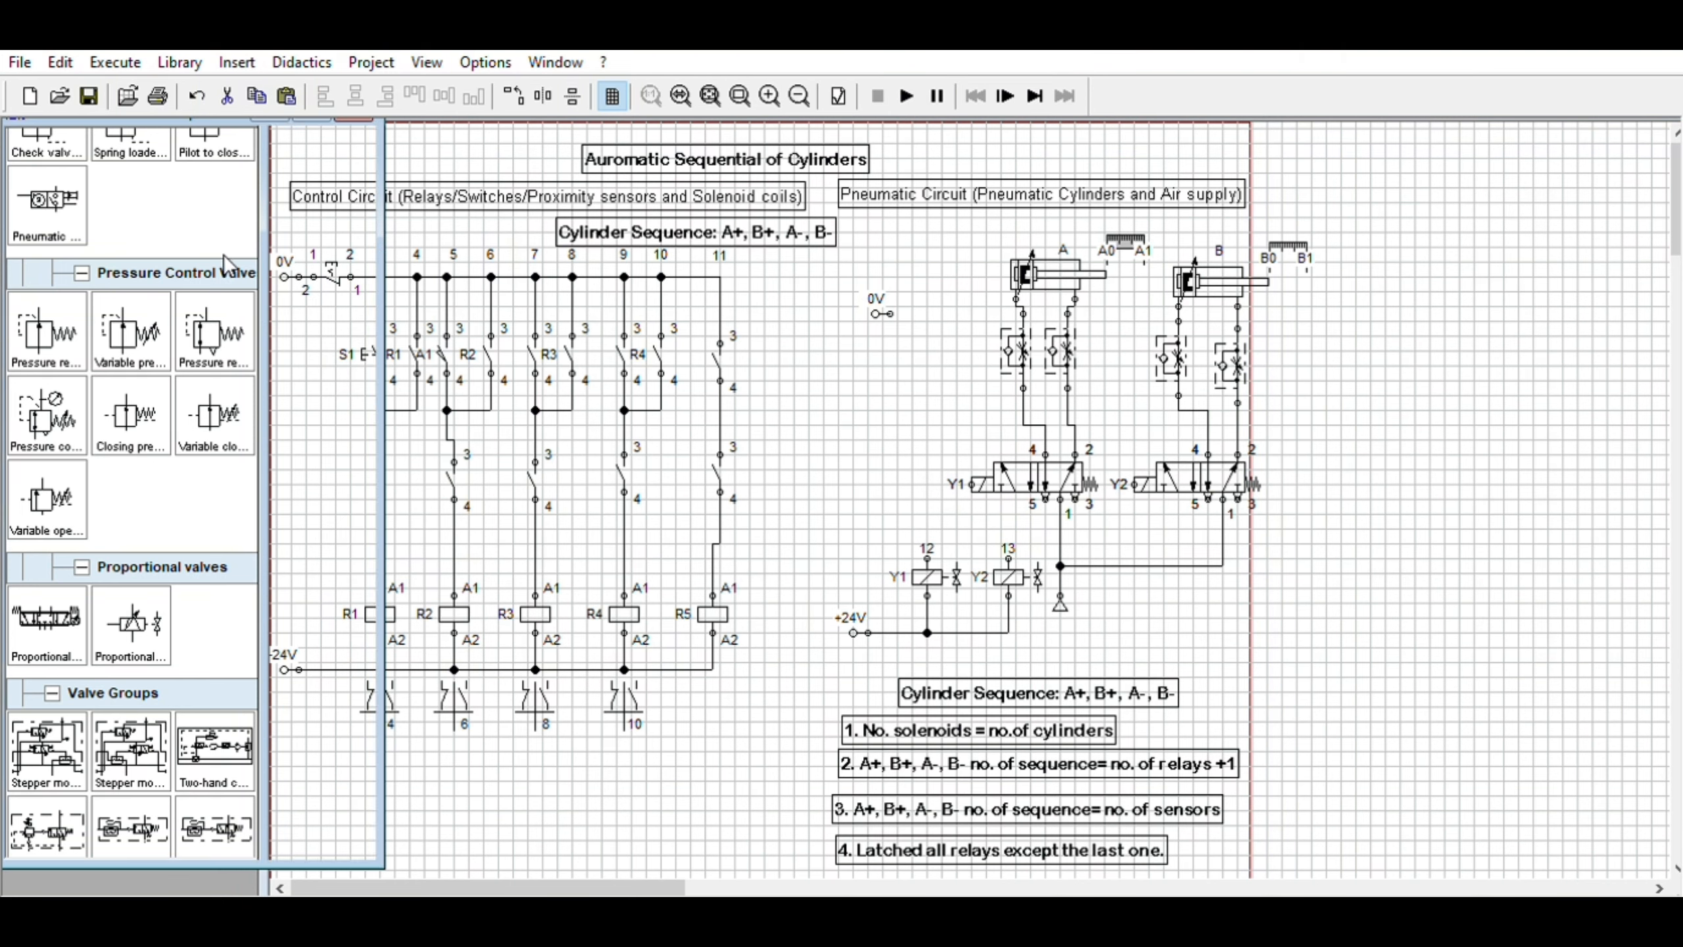
left_click_drag(363, 438, 388, 213)
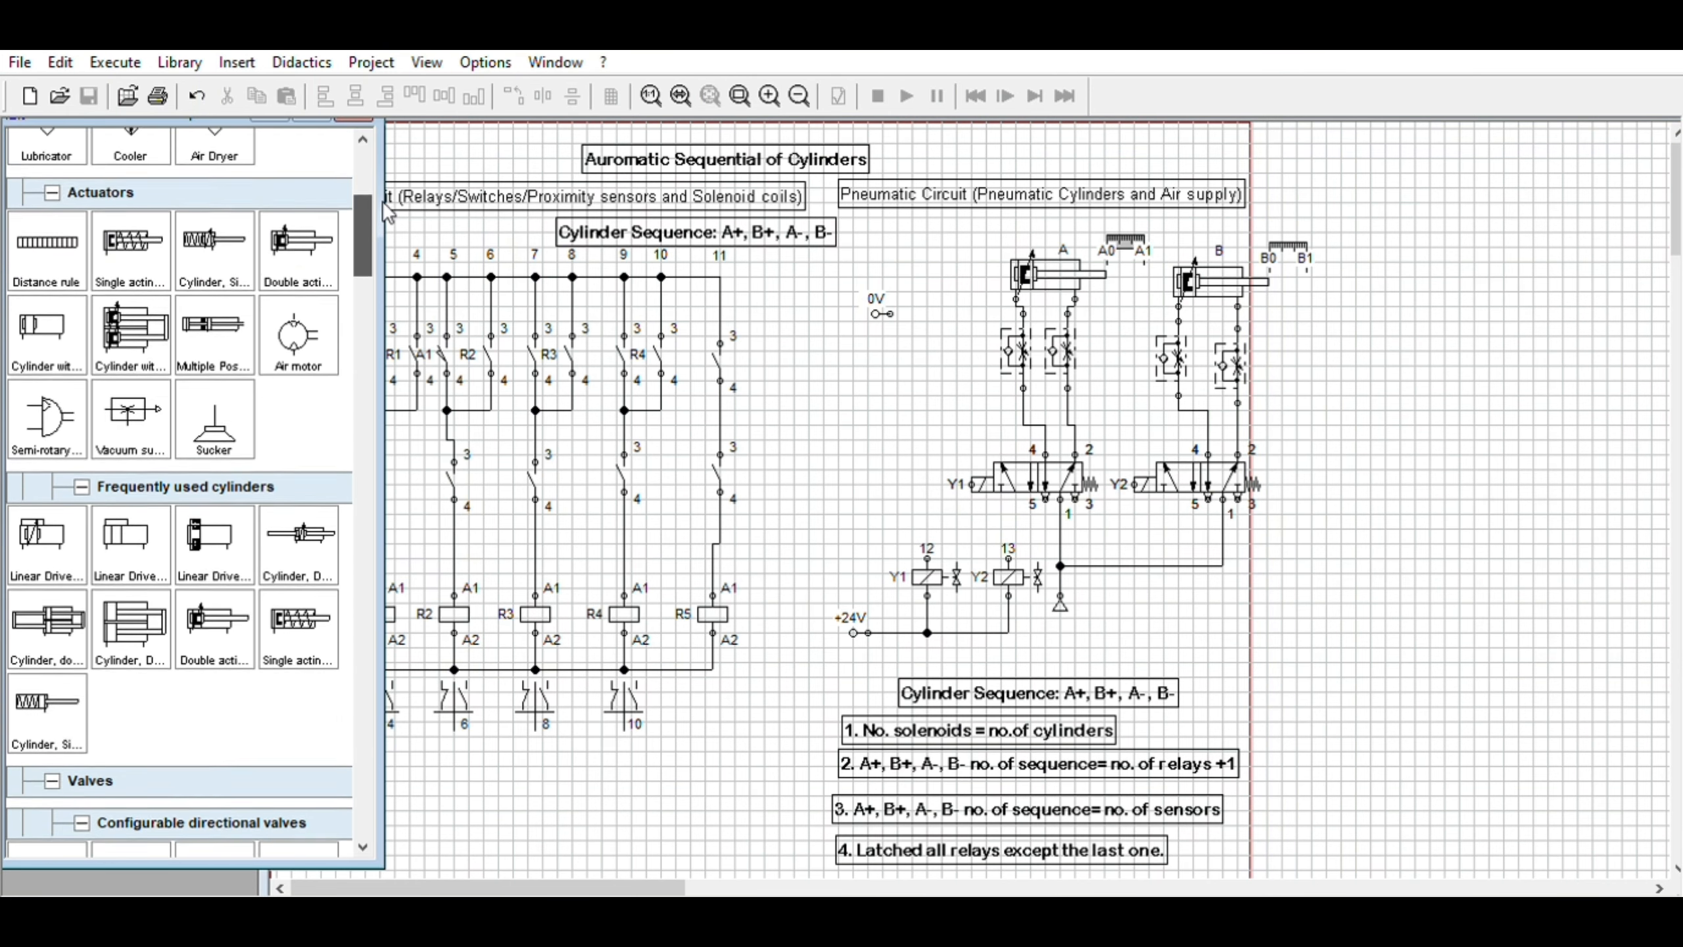
left_click_drag(74, 328, 874, 341)
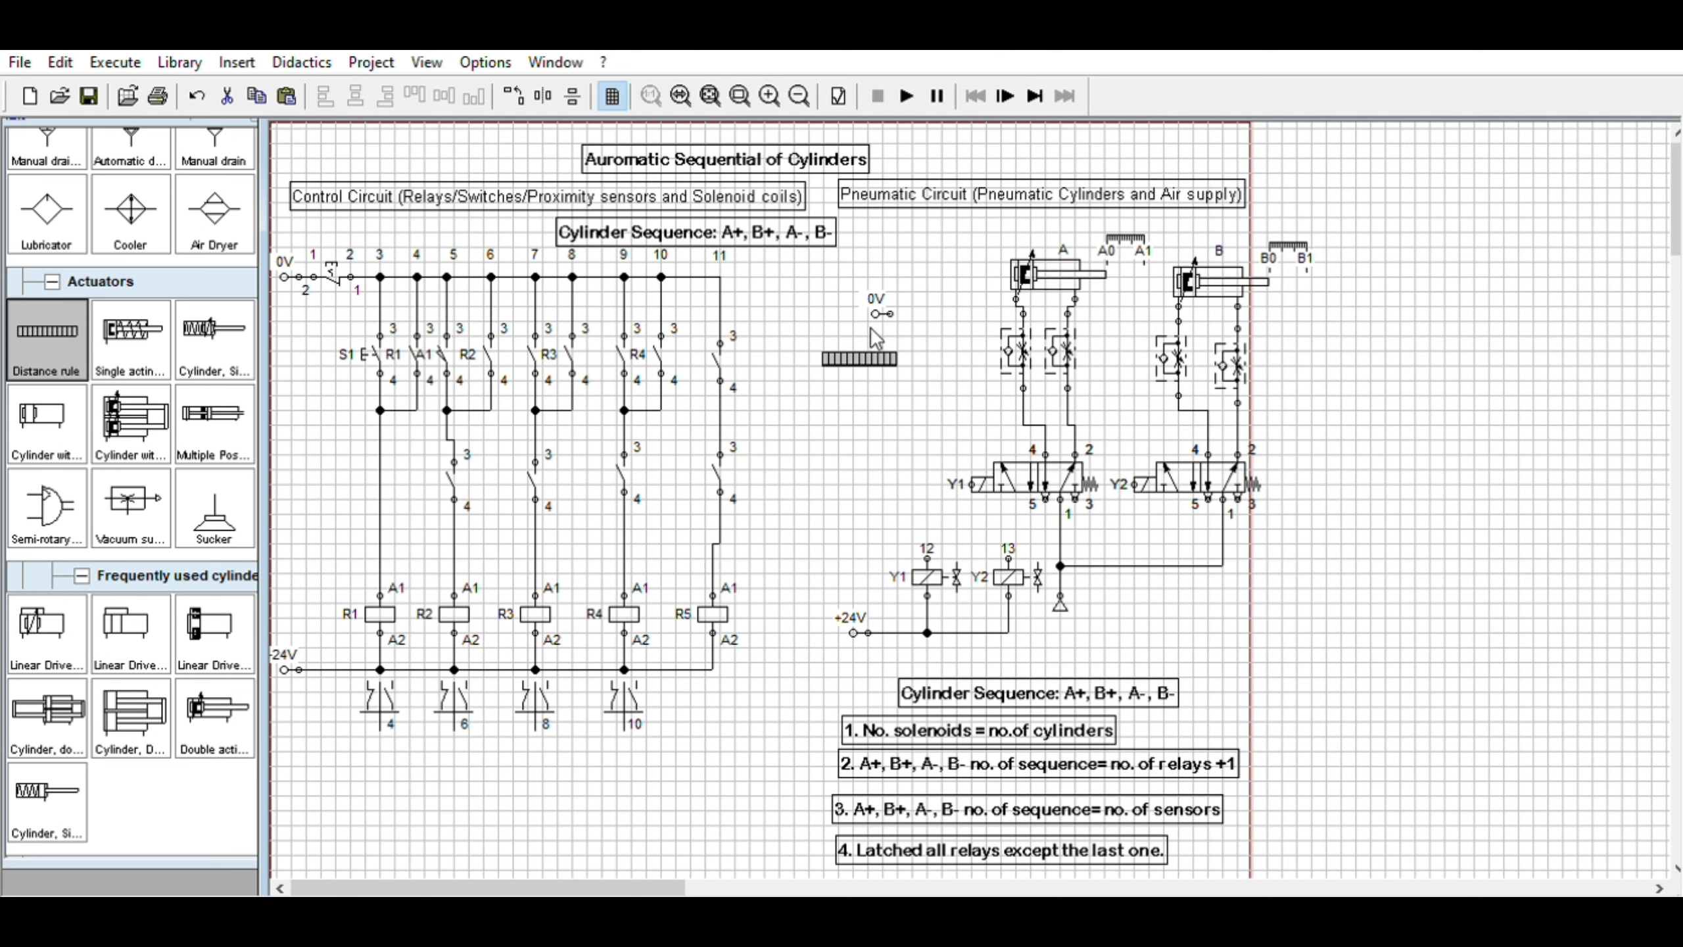
key("Delete")
mouse_move(190, 281)
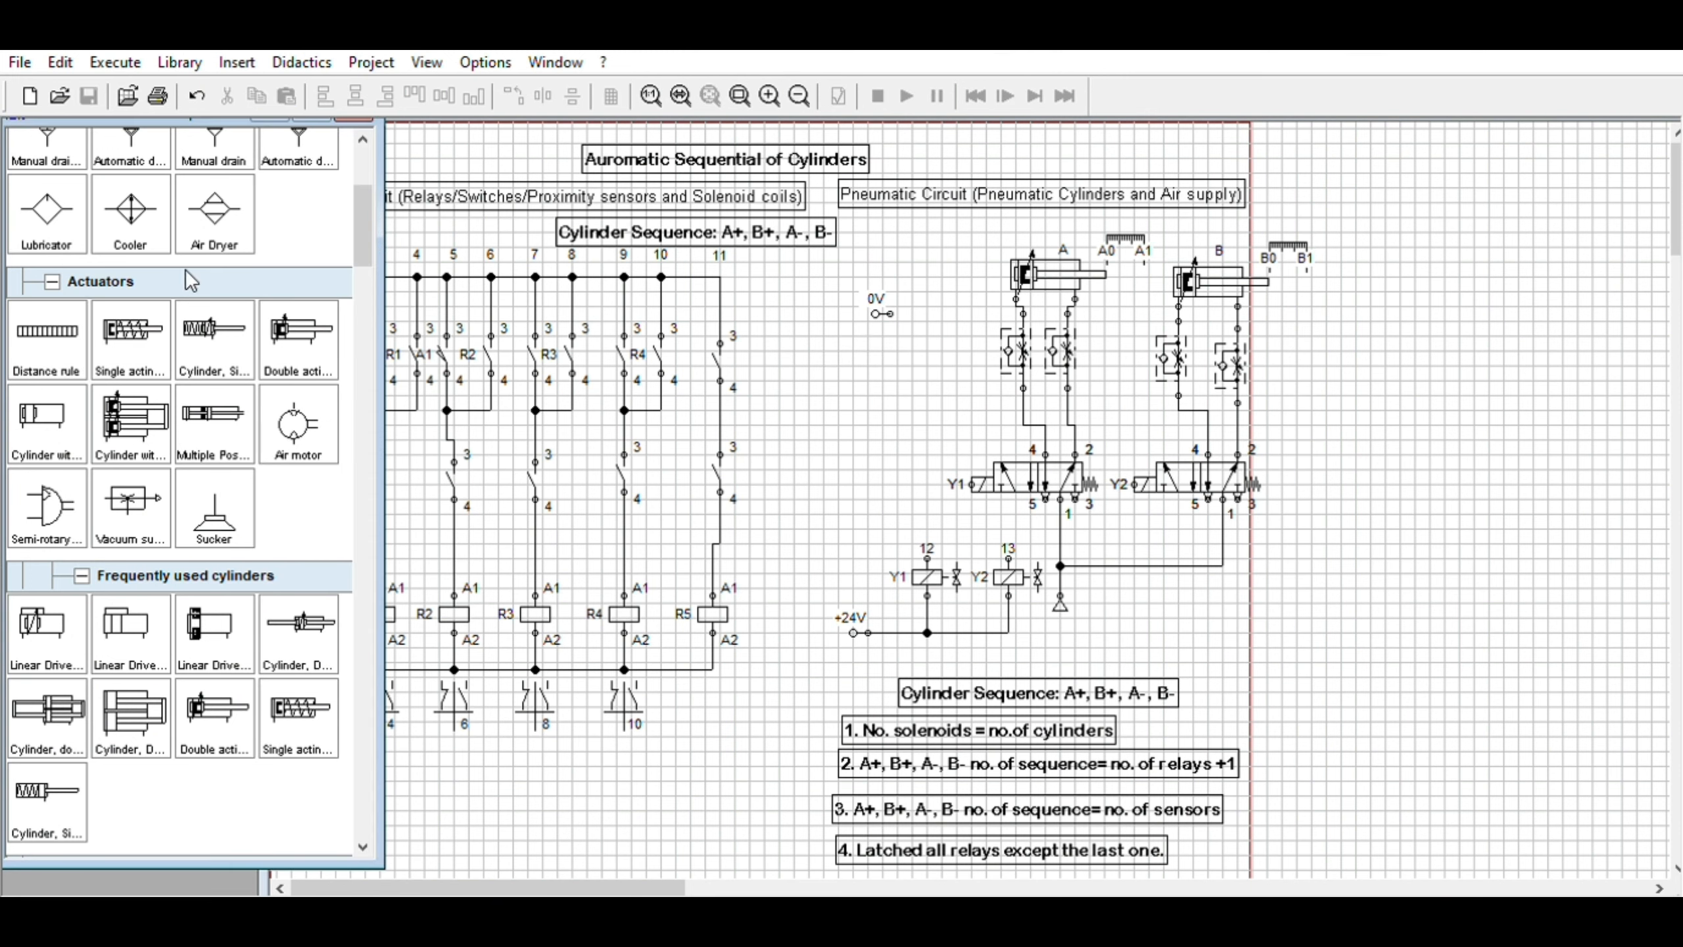
left_click_drag(368, 191, 366, 376)
Label the make contact in the third rung, beside R3, as sensor B1
left_click(1103, 263)
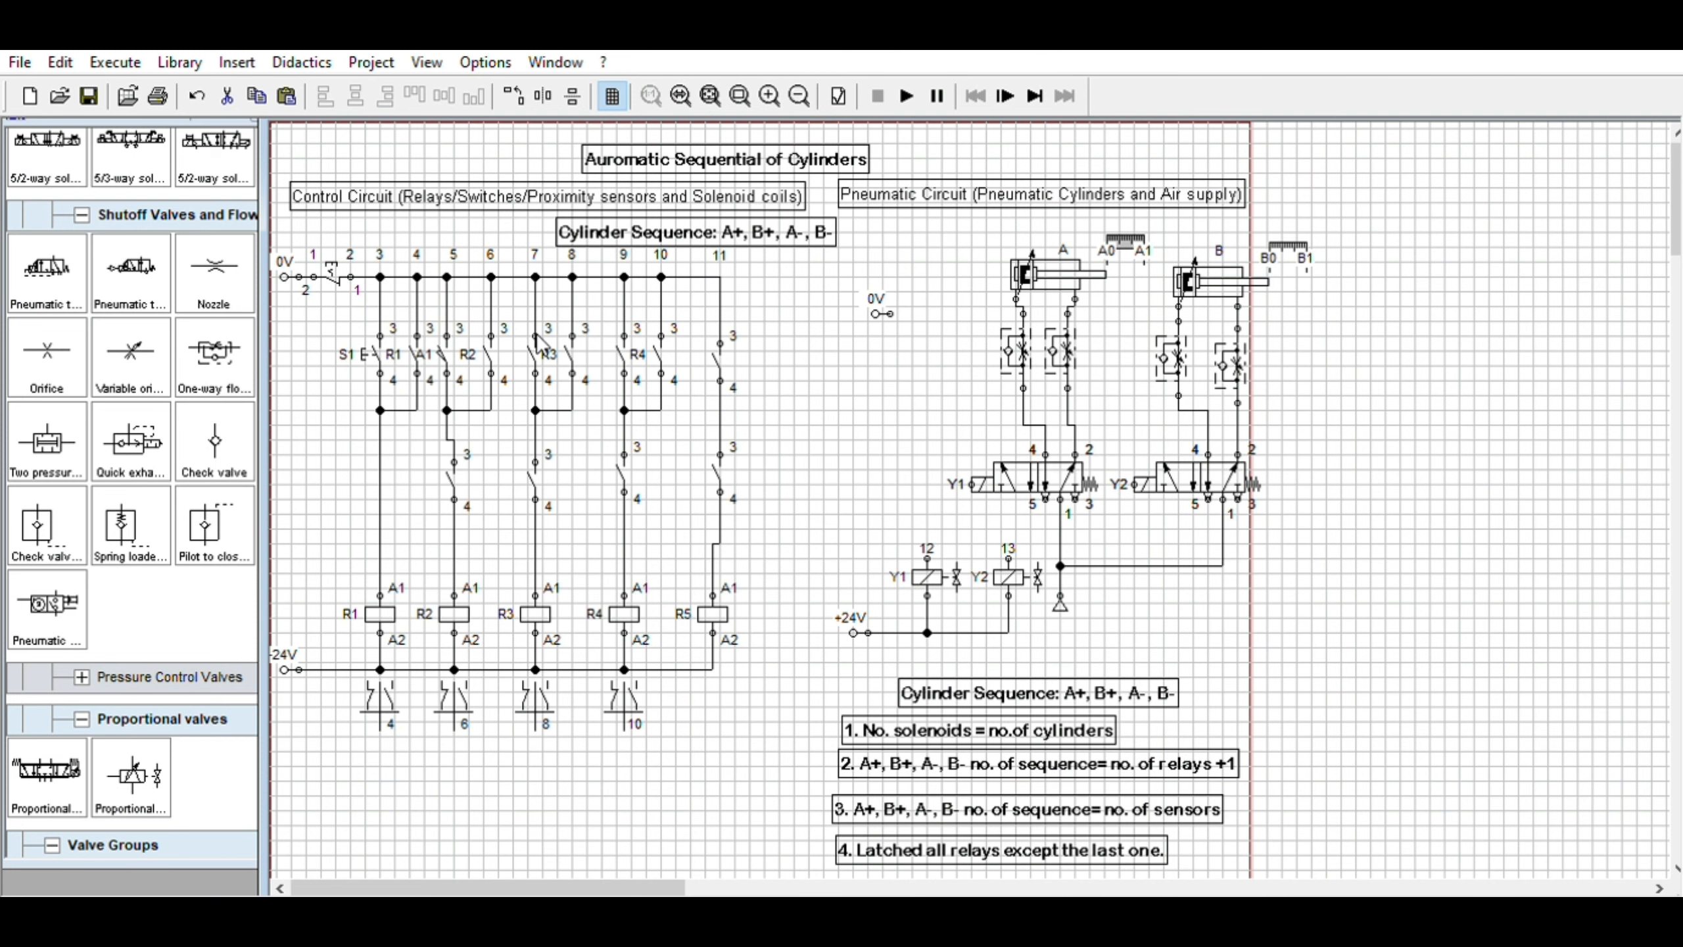
left_click(1152, 278)
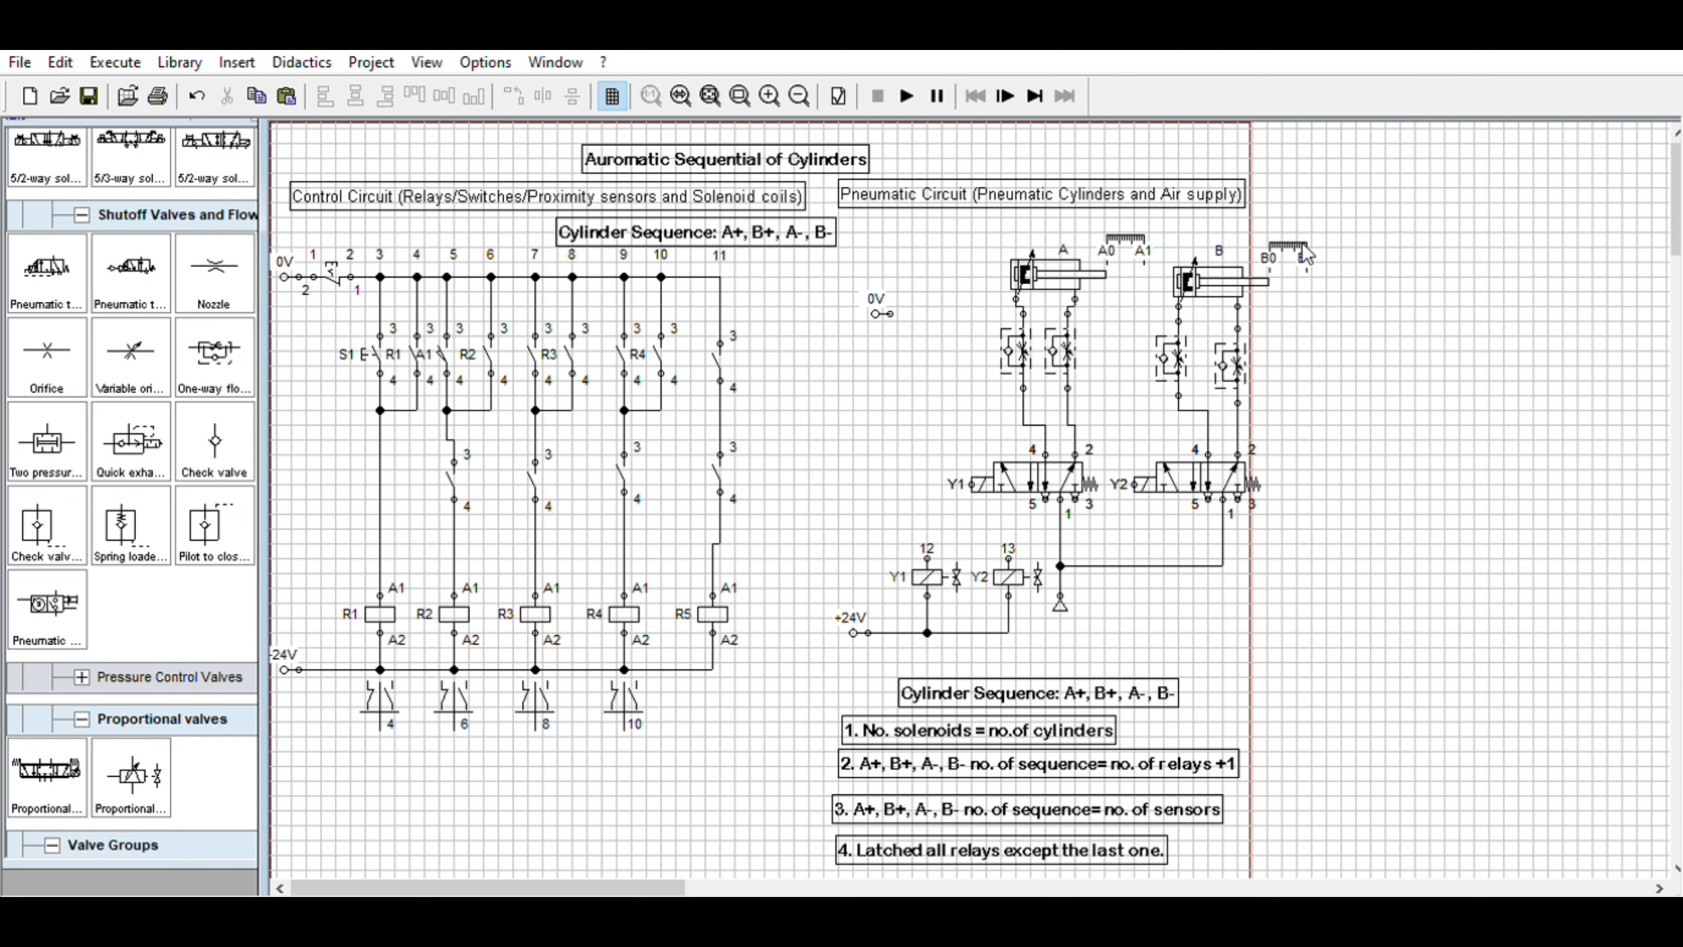
mouse_move(1193, 254)
left_click(535, 341)
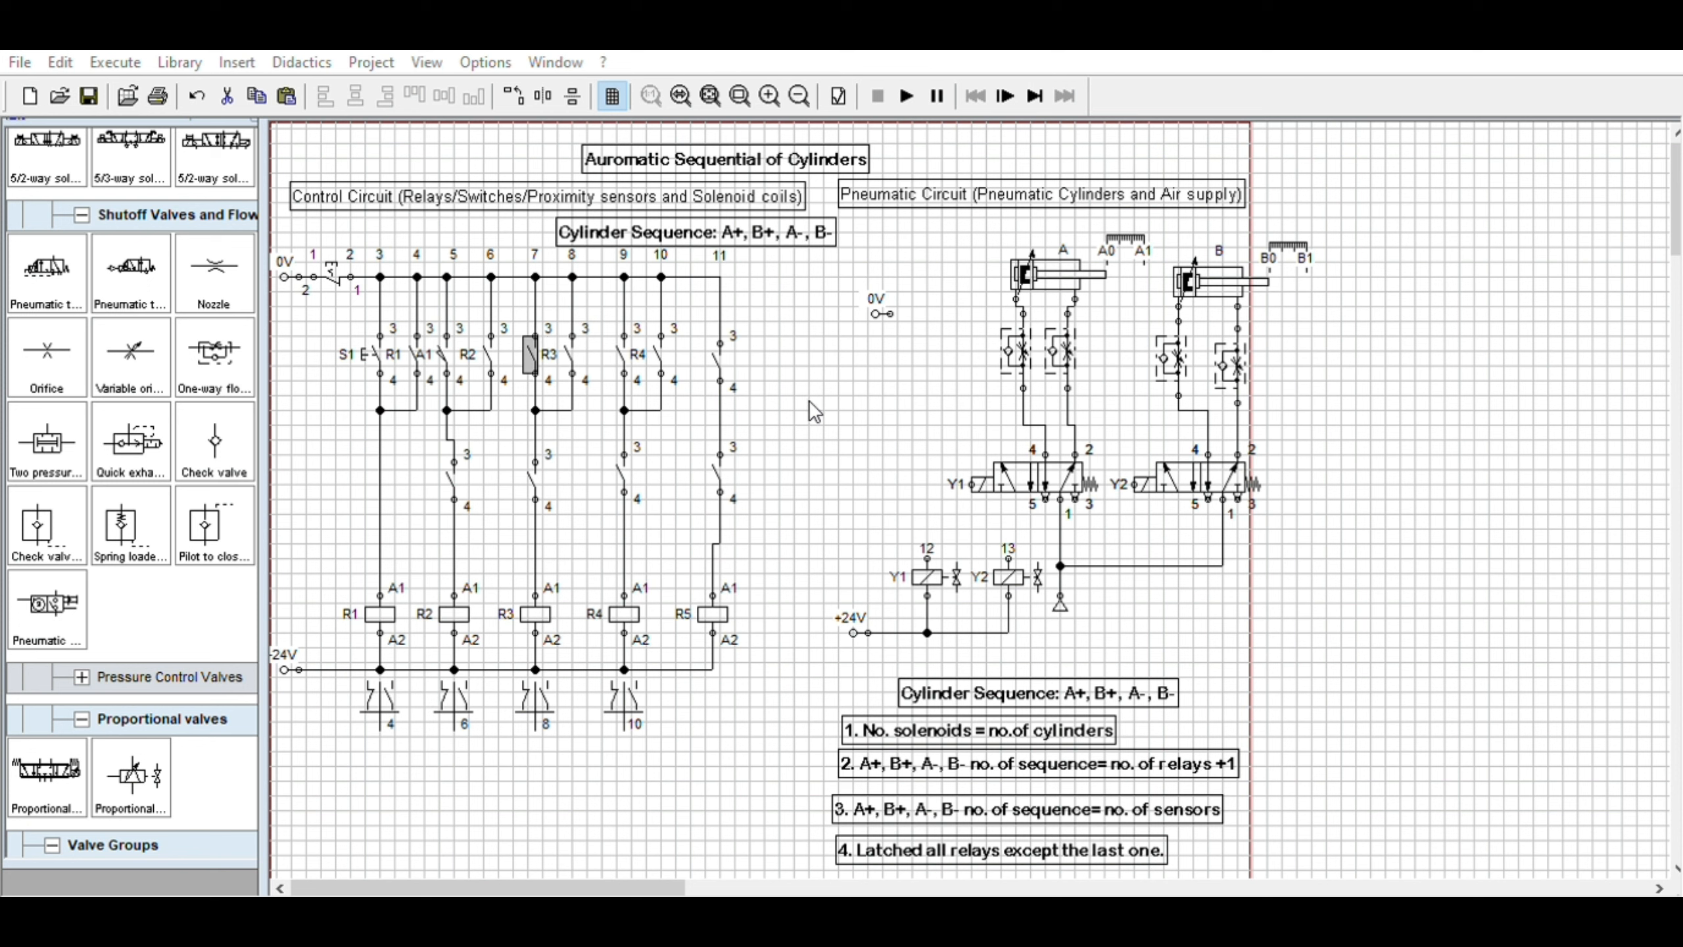
left_click(836, 640)
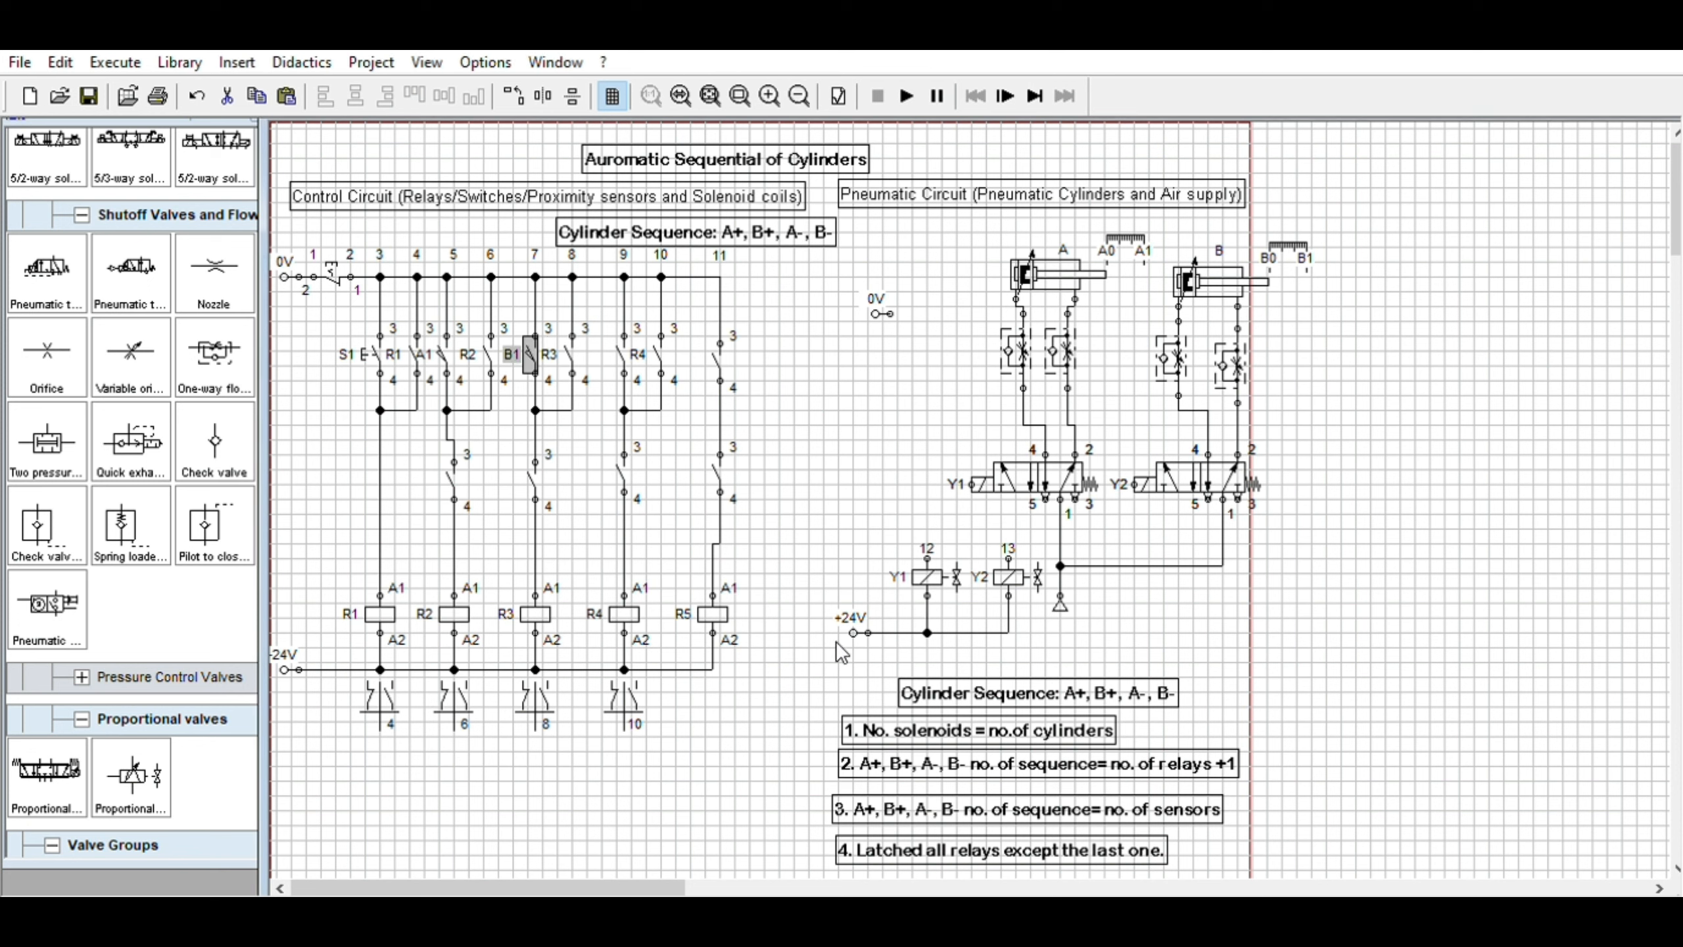
left_click(908, 441)
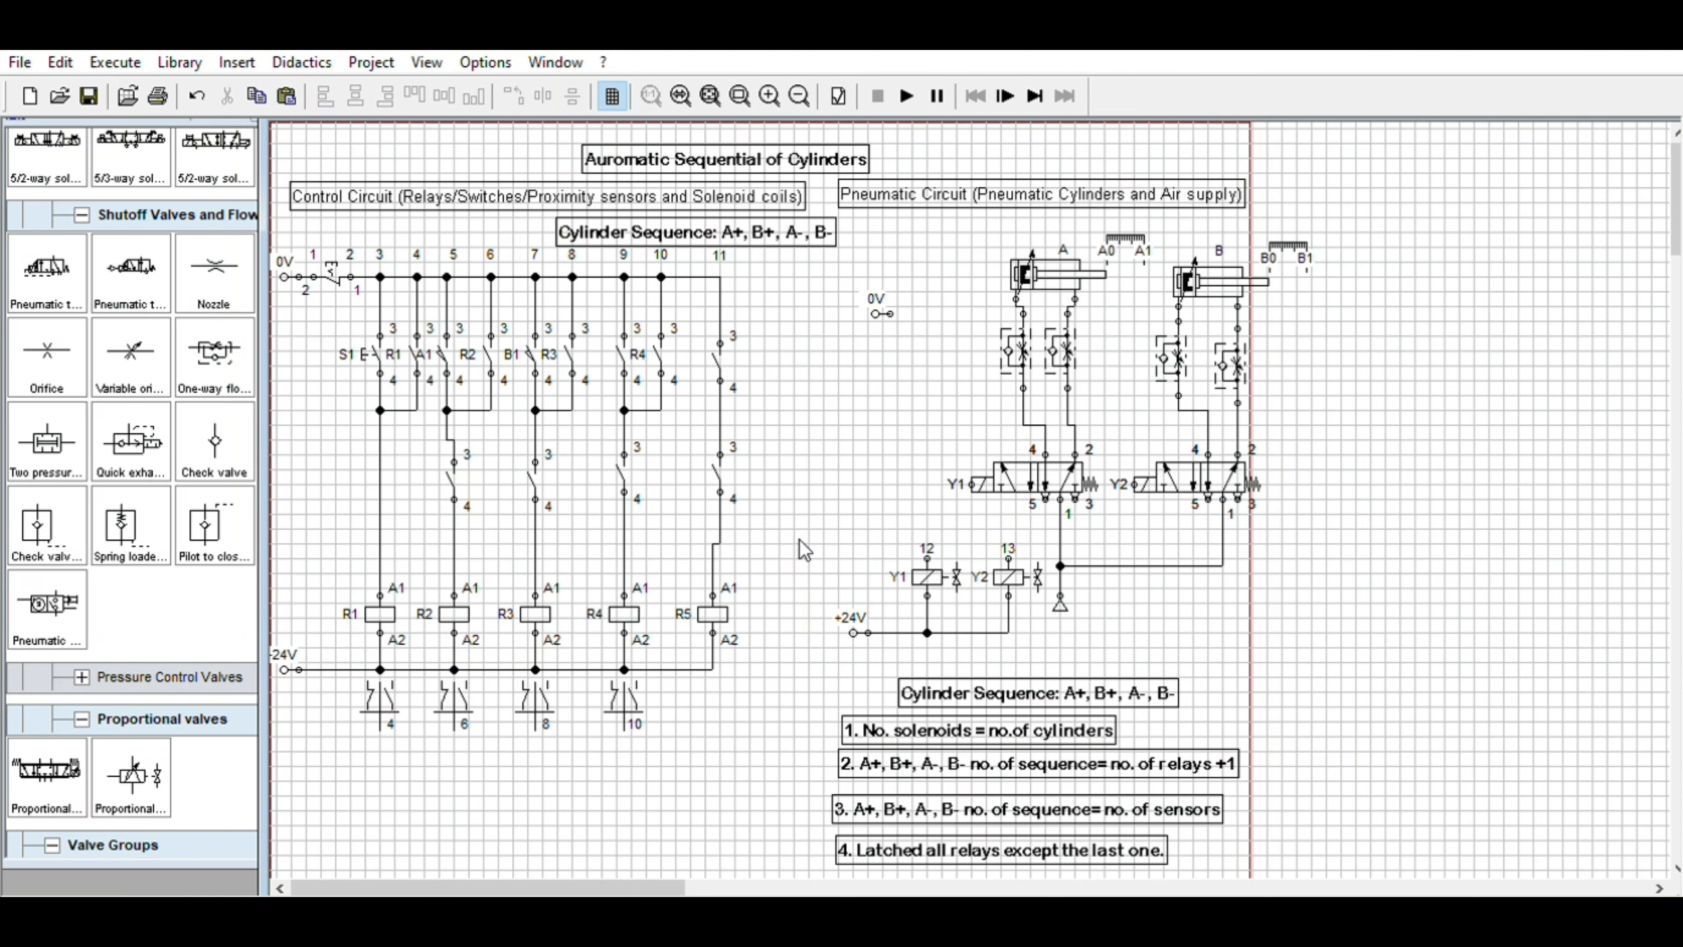
Select the Y1 and Y2 solenoid coils with the +24V supply and move them left and slightly up
left_click_drag(805, 529, 1053, 649)
left_click_drag(1038, 571, 986, 578)
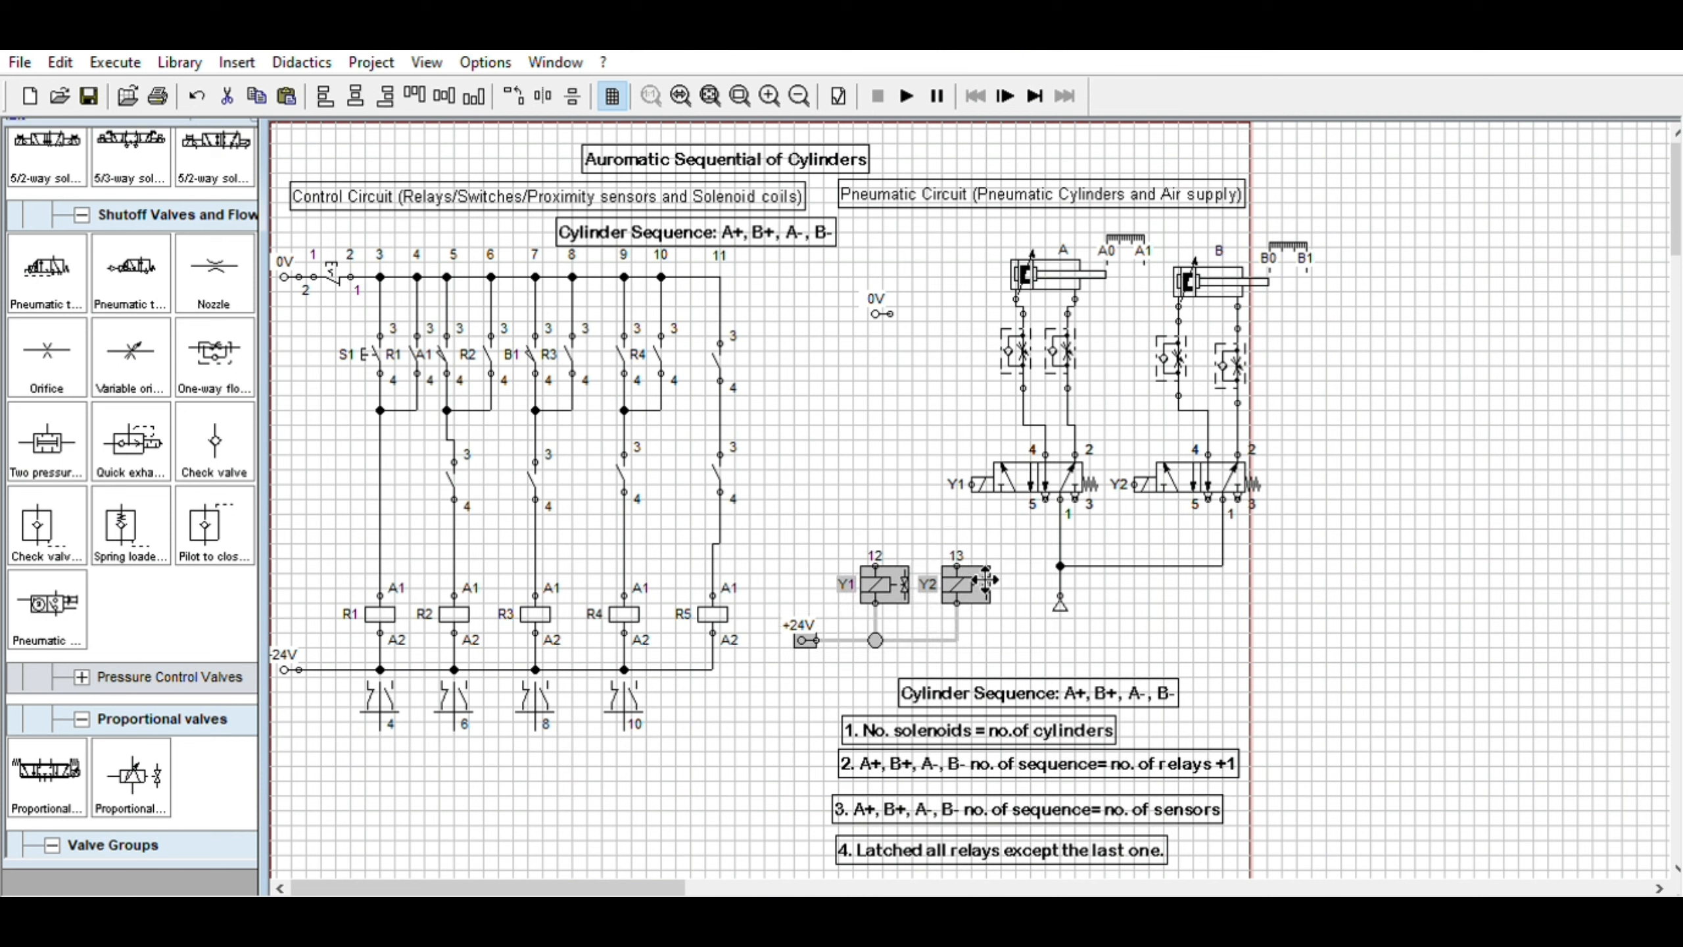
left_click(853, 235)
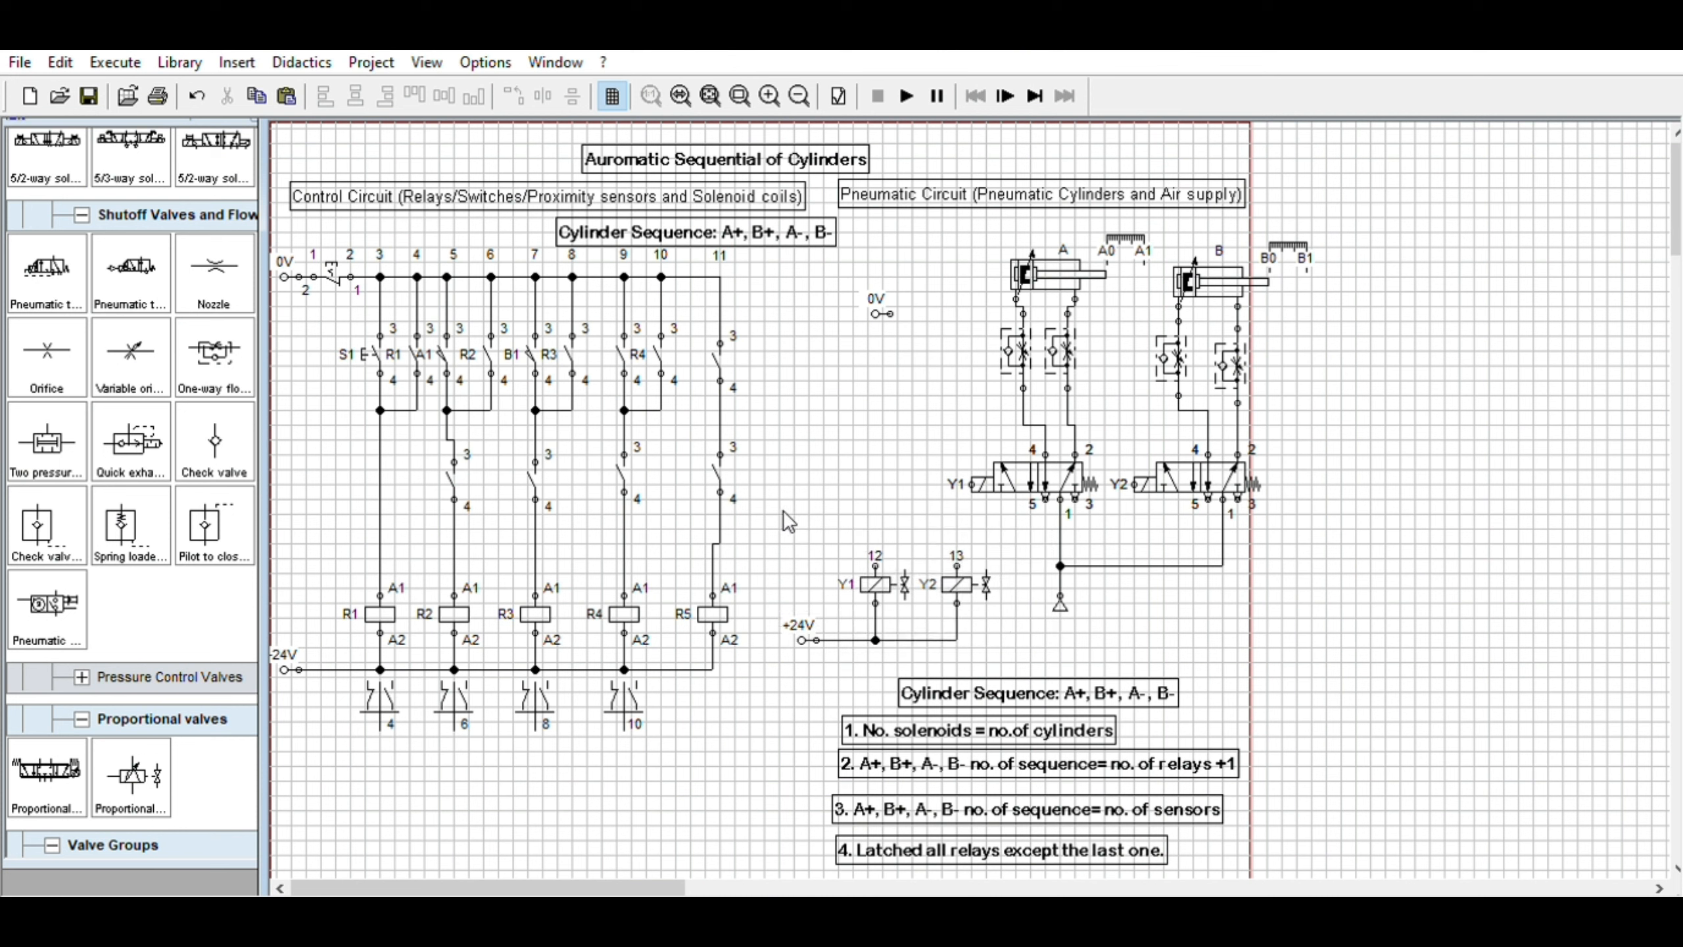
left_click_drag(783, 535, 1016, 656)
left_click_drag(980, 583, 980, 576)
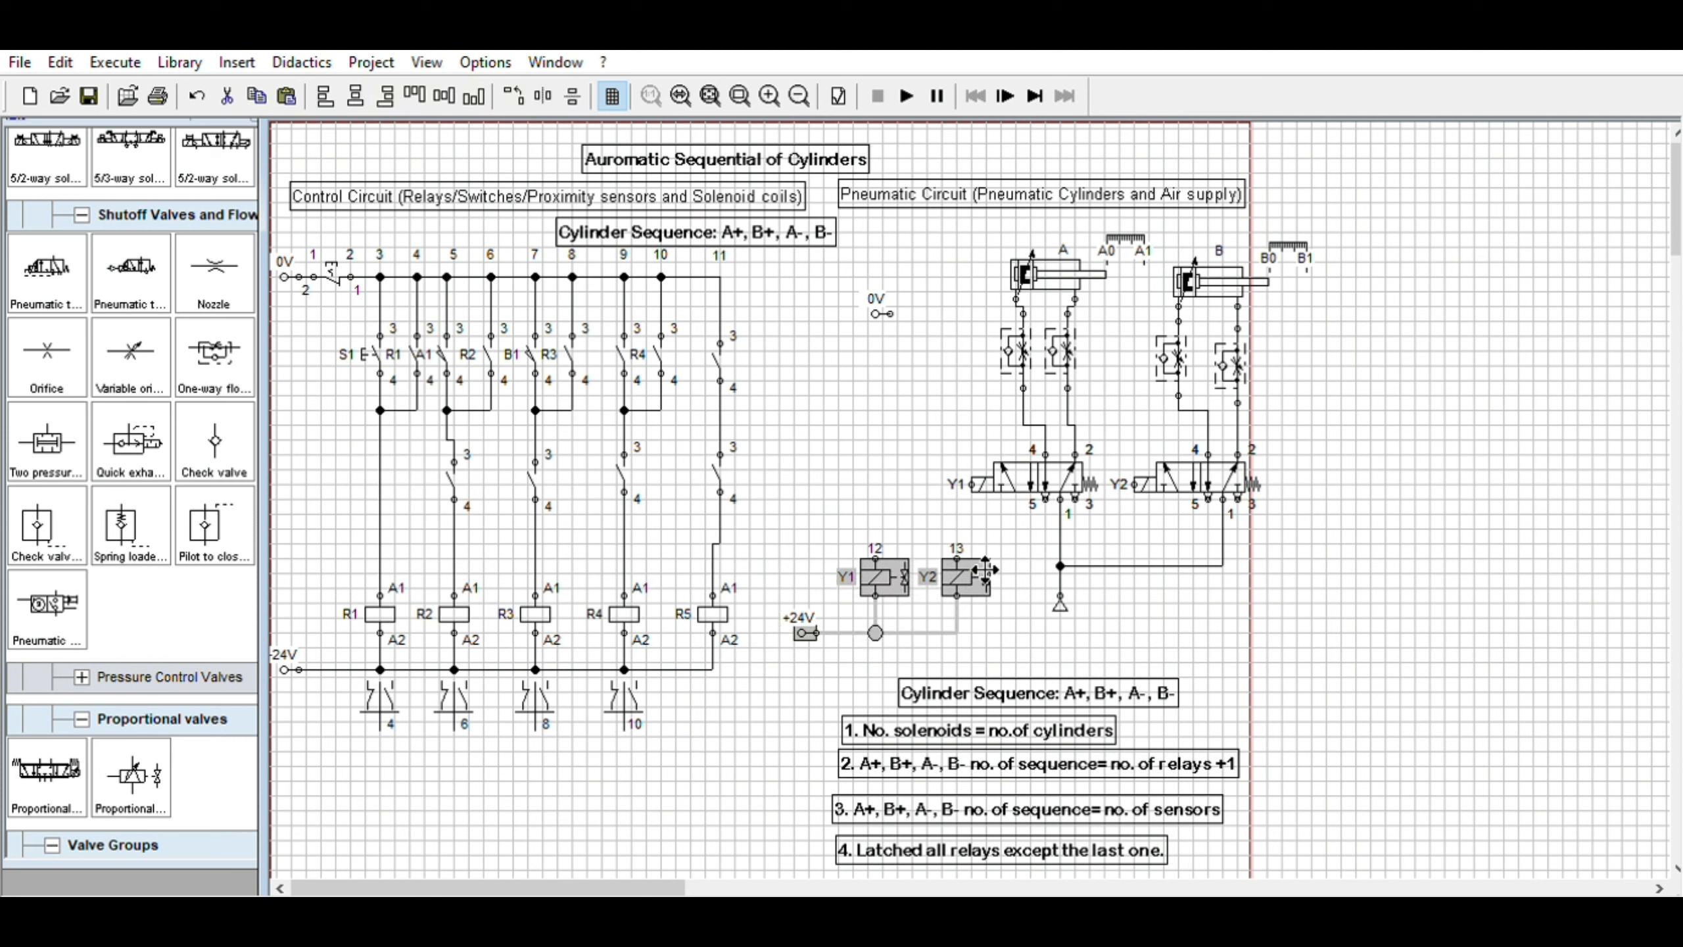
left_click(802, 378)
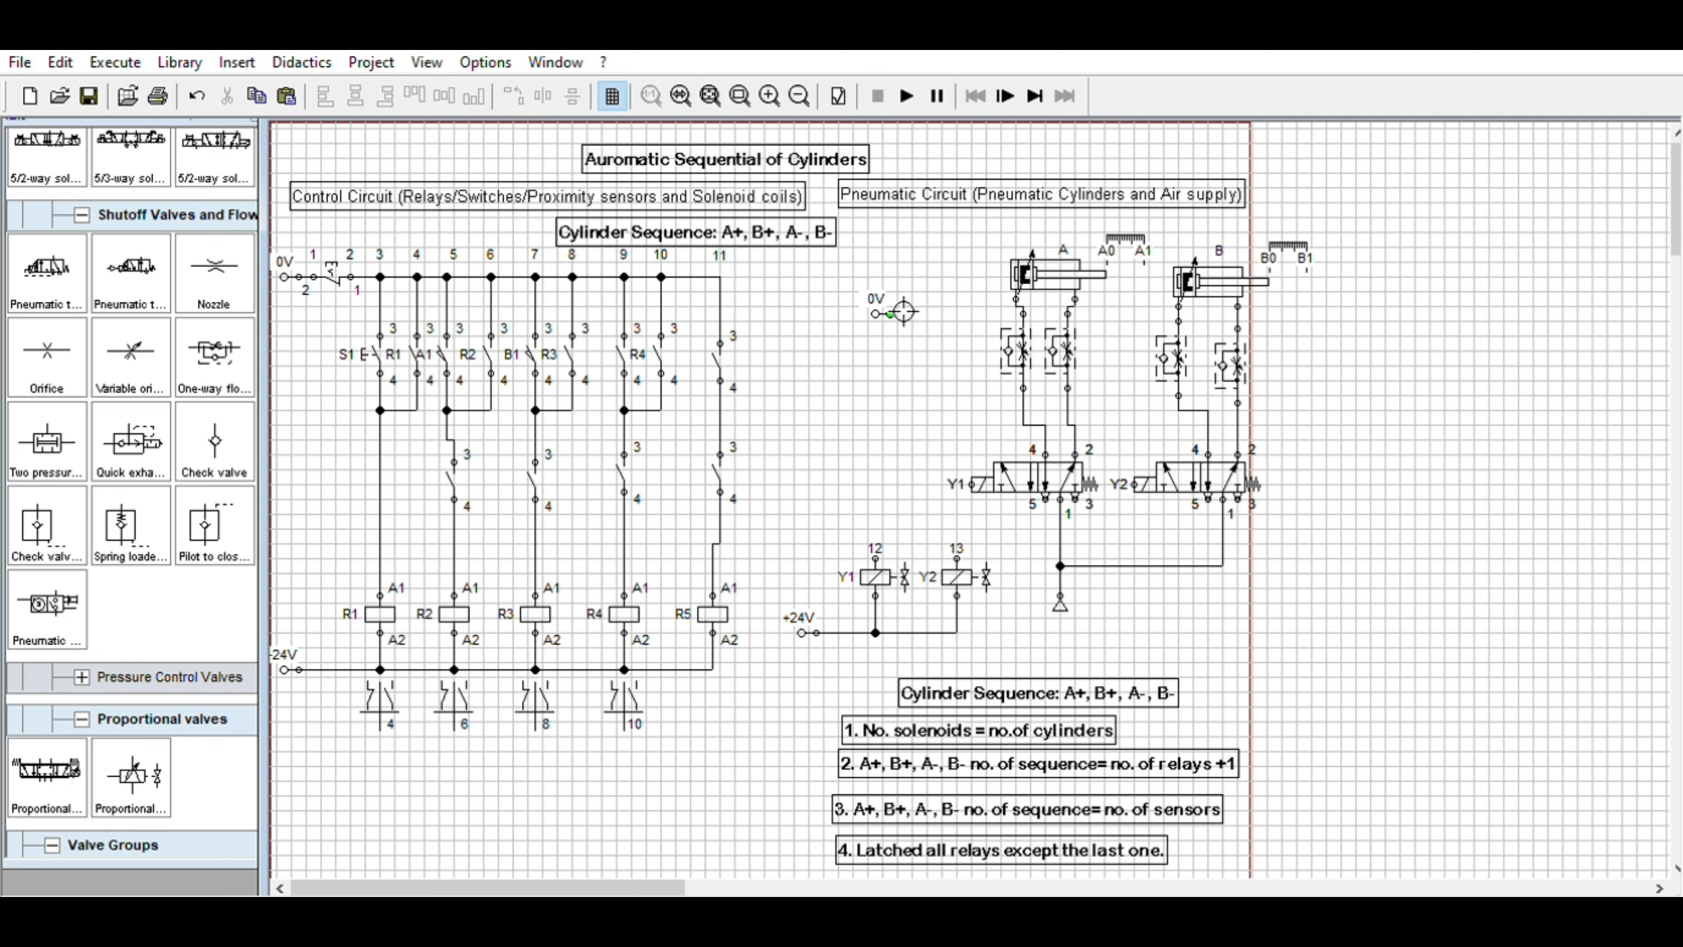
Nudge the 0V terminal of the solenoid circuit slightly to the left
left_click(879, 306)
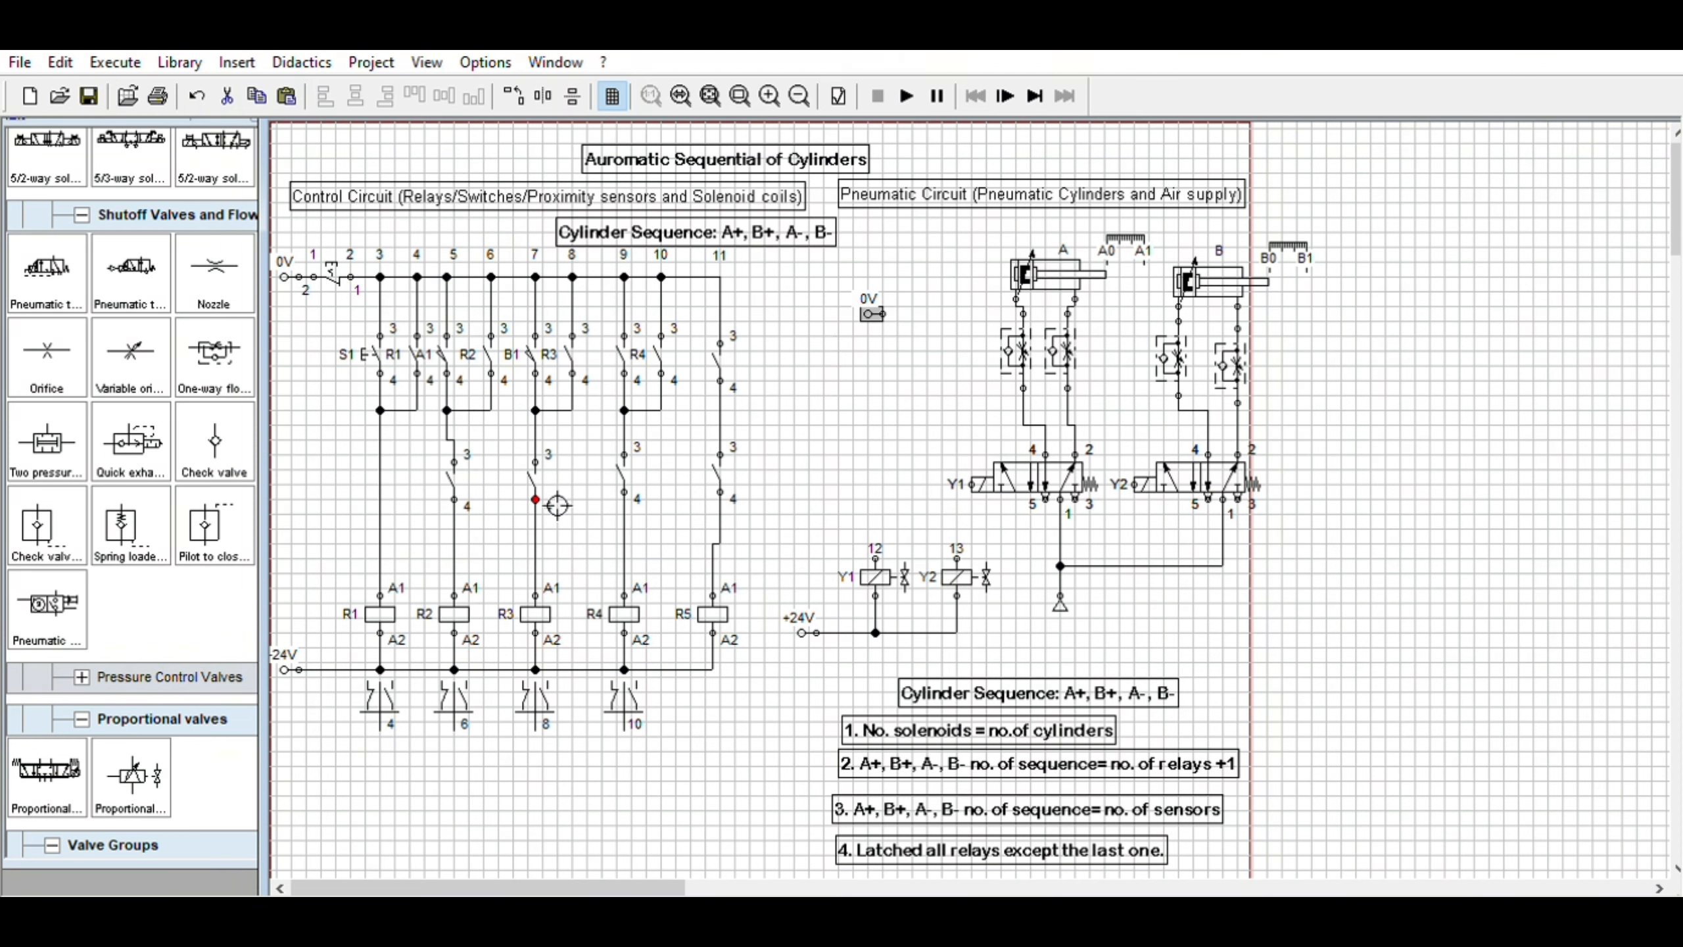
left_click(539, 611)
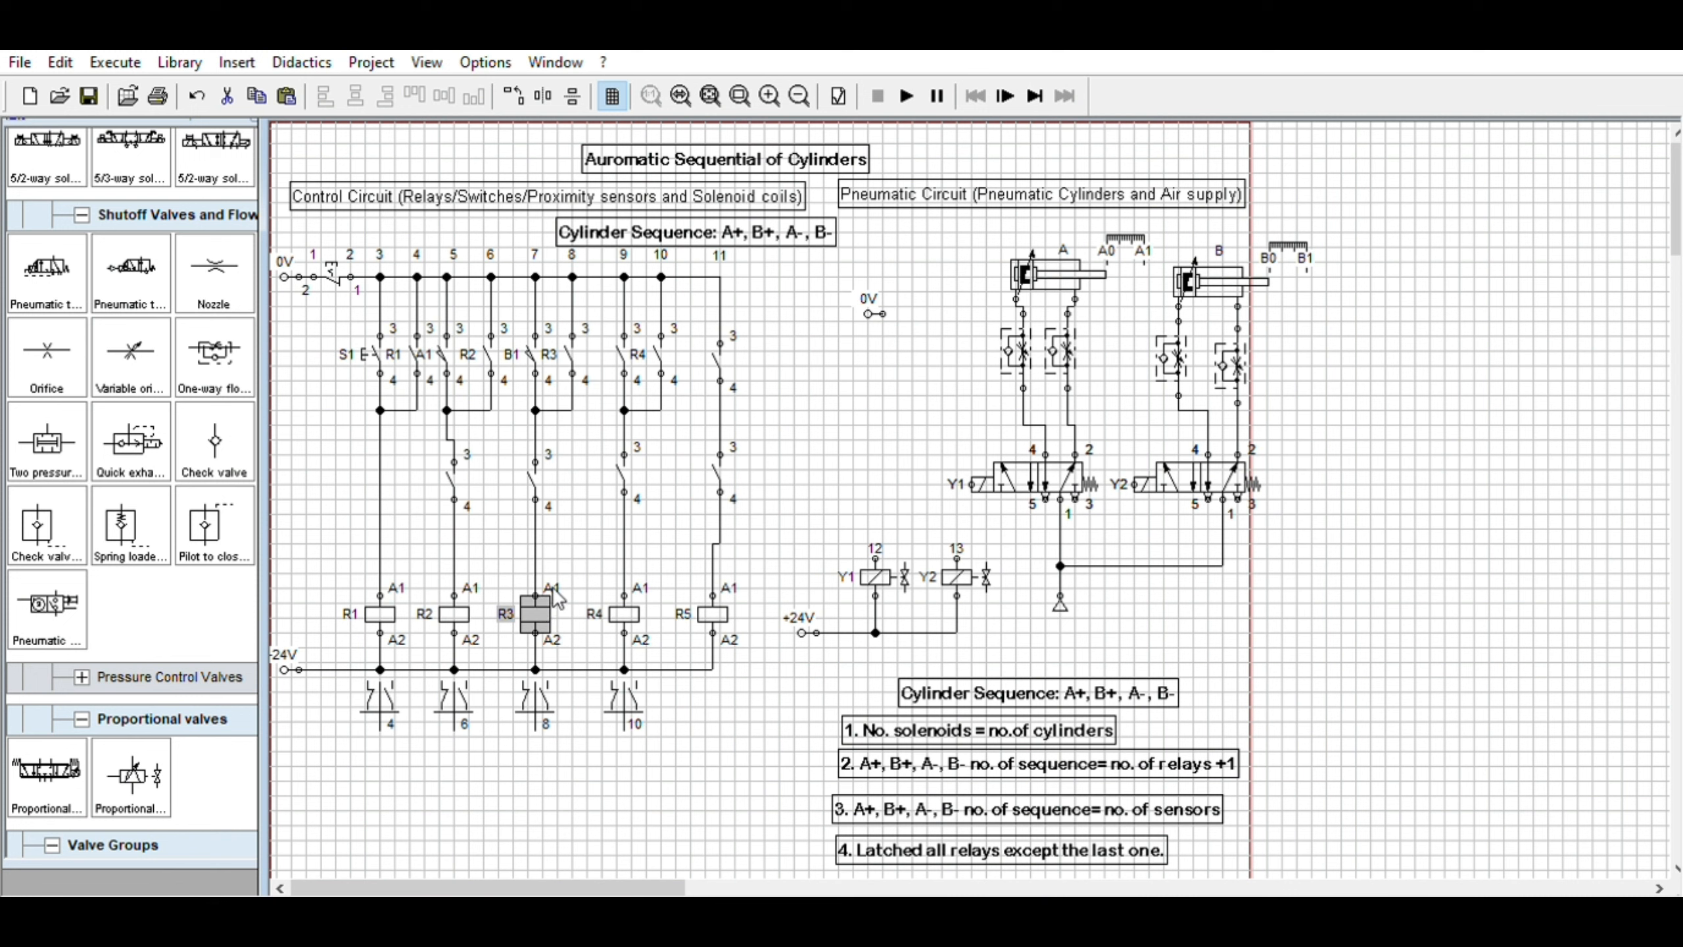
left_click_drag(875, 292, 868, 292)
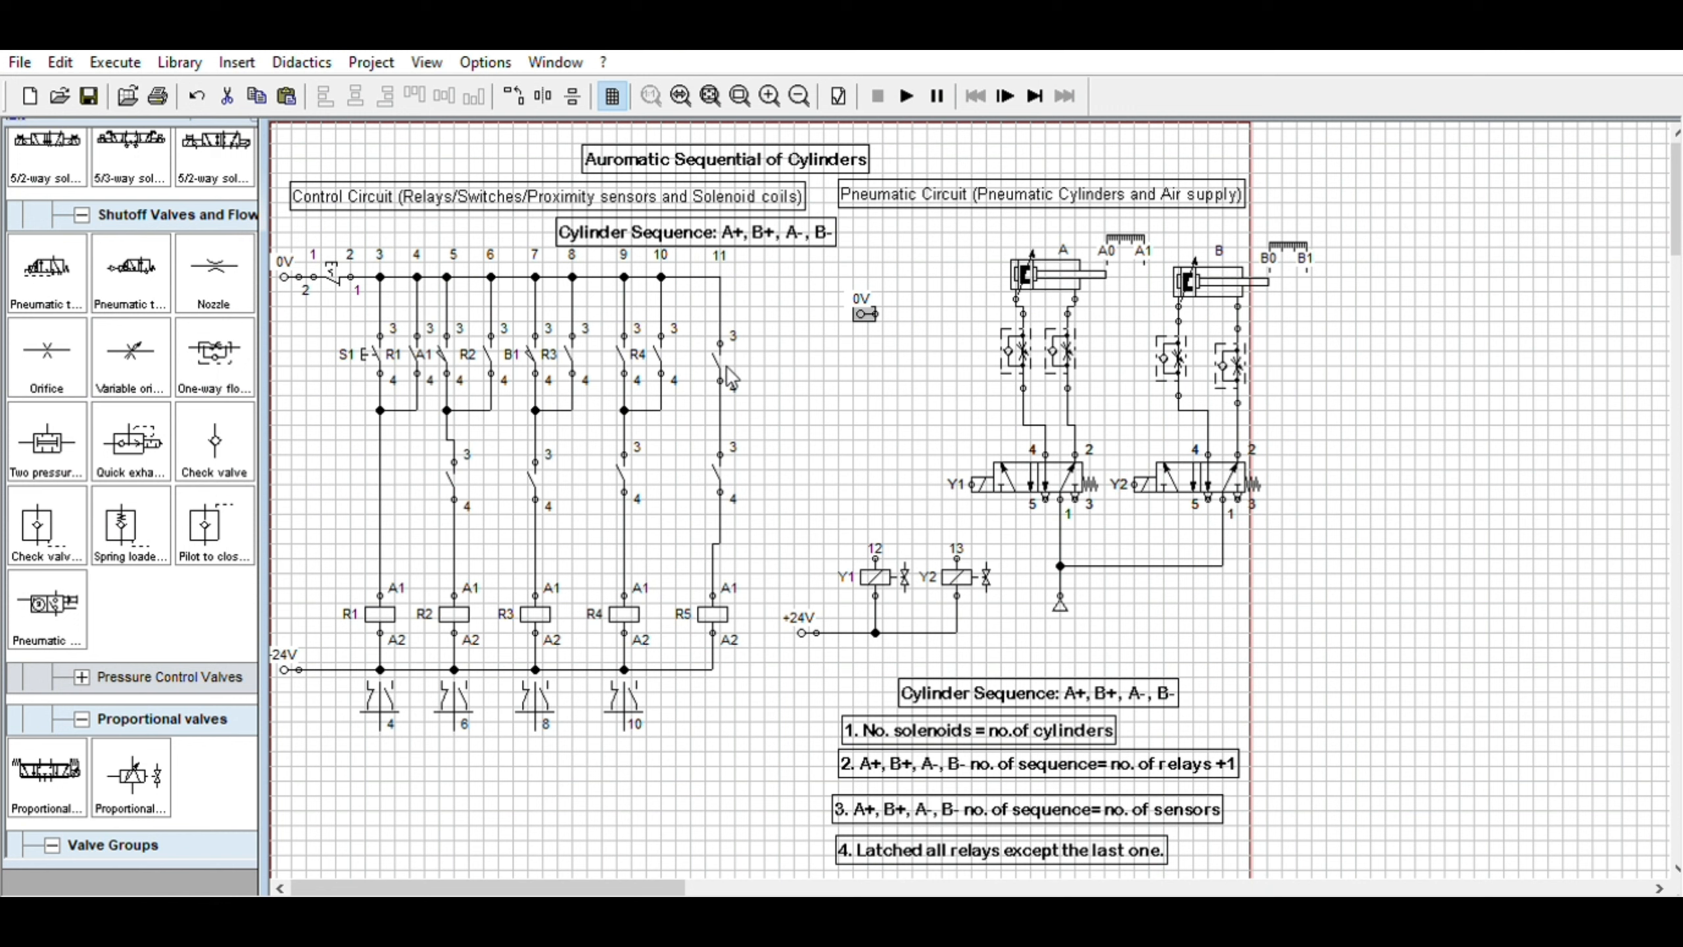
Label the make contact in the fourth rung, beside R4, as sensor A0
left_click(627, 344)
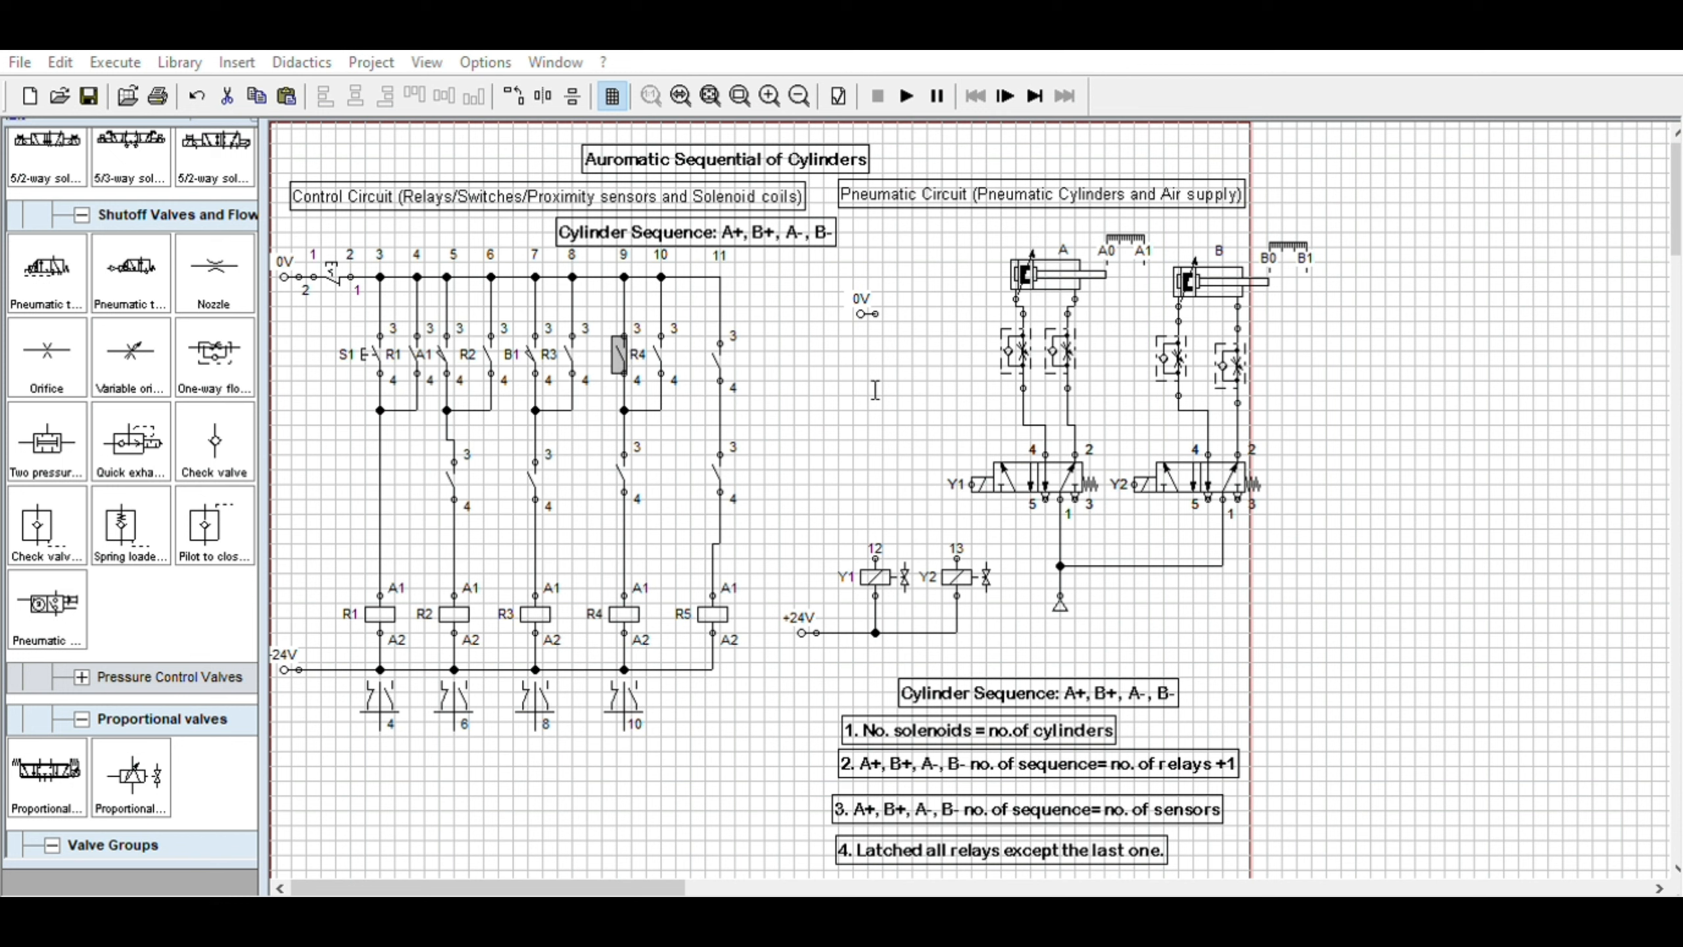
left_click(812, 660)
left_click(790, 418)
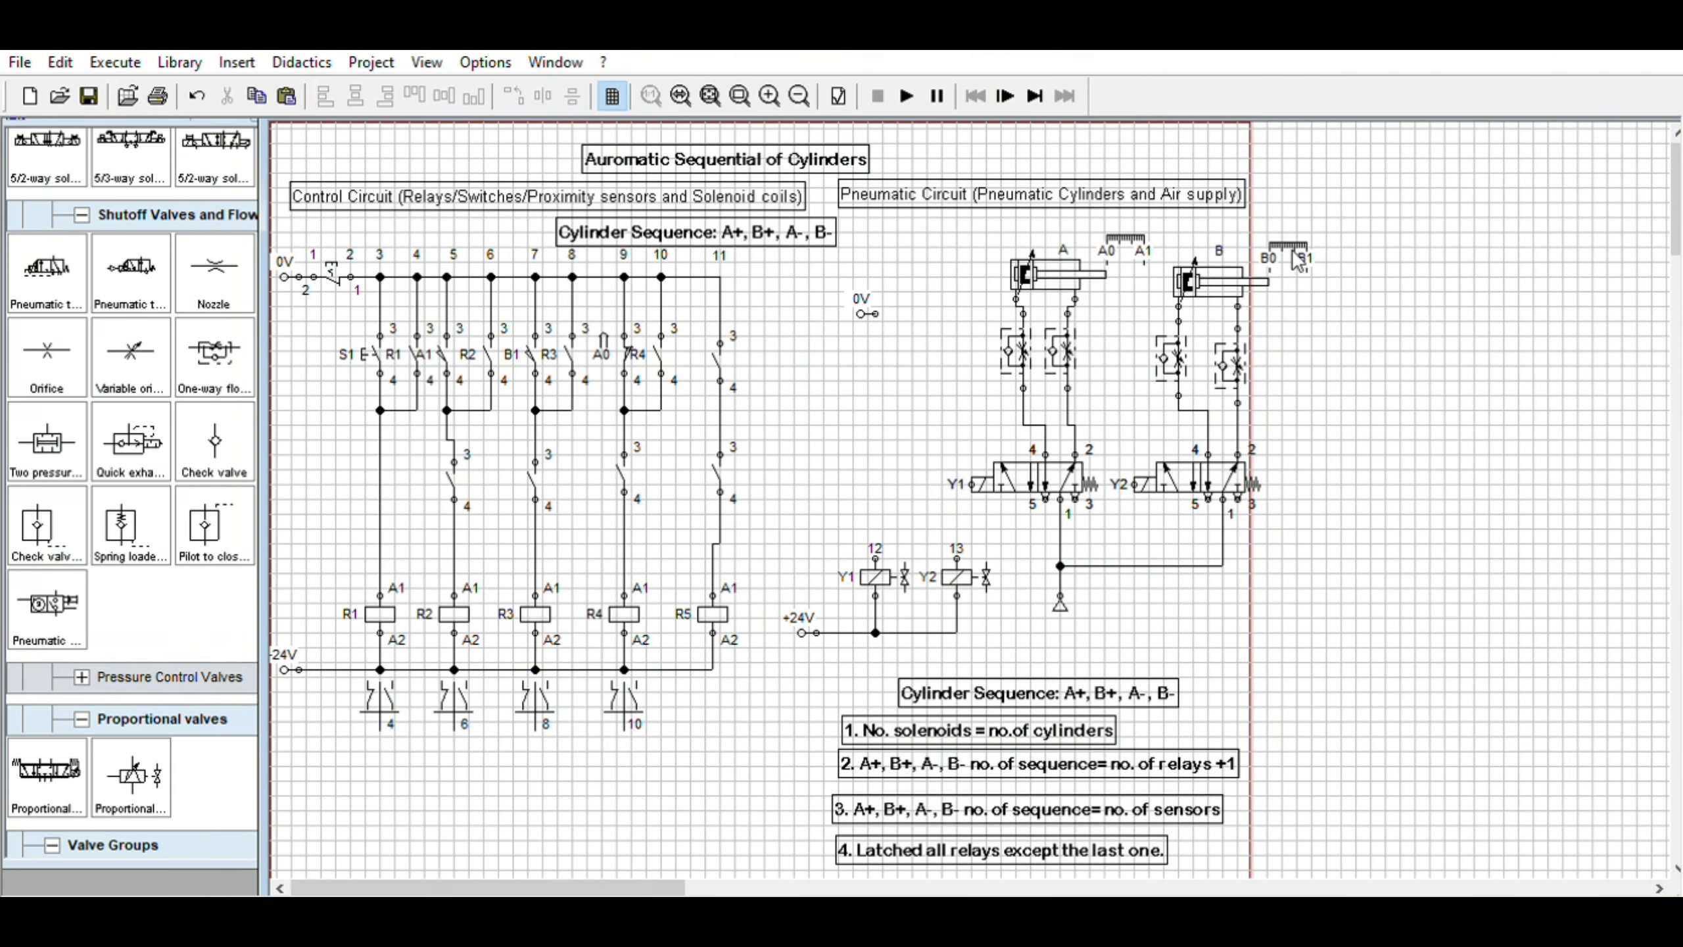
Label the make contact in the last rung, beside R5, as sensor B0
left_click(721, 348)
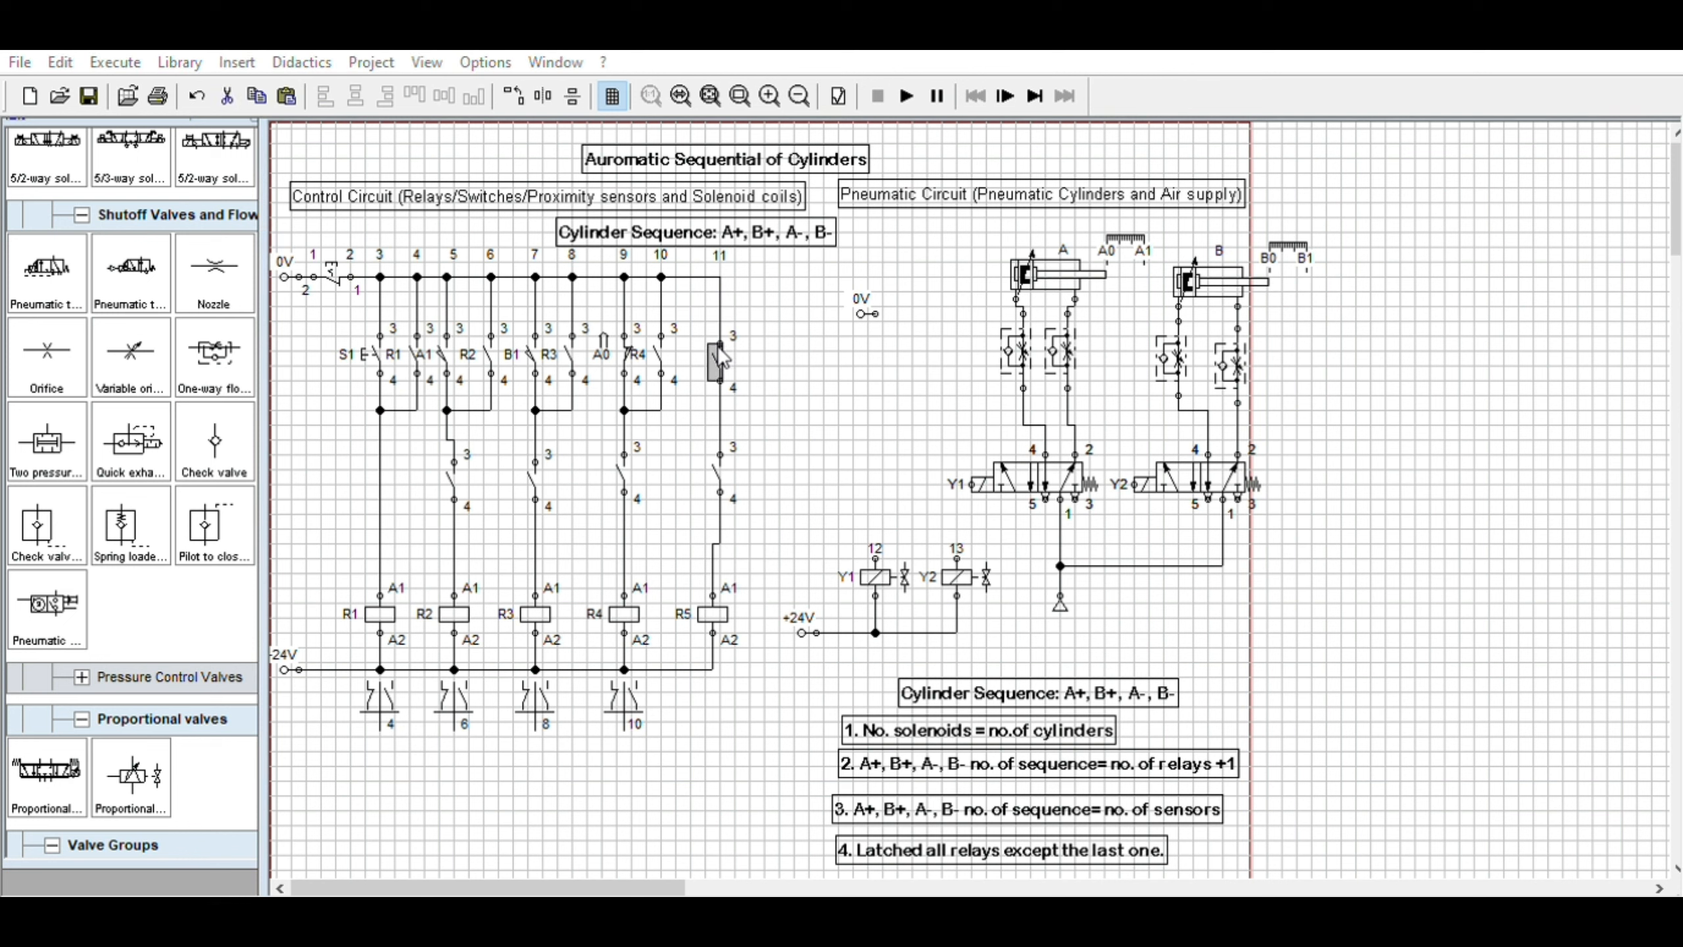
type("B0")
left_click(835, 634)
left_click(863, 339)
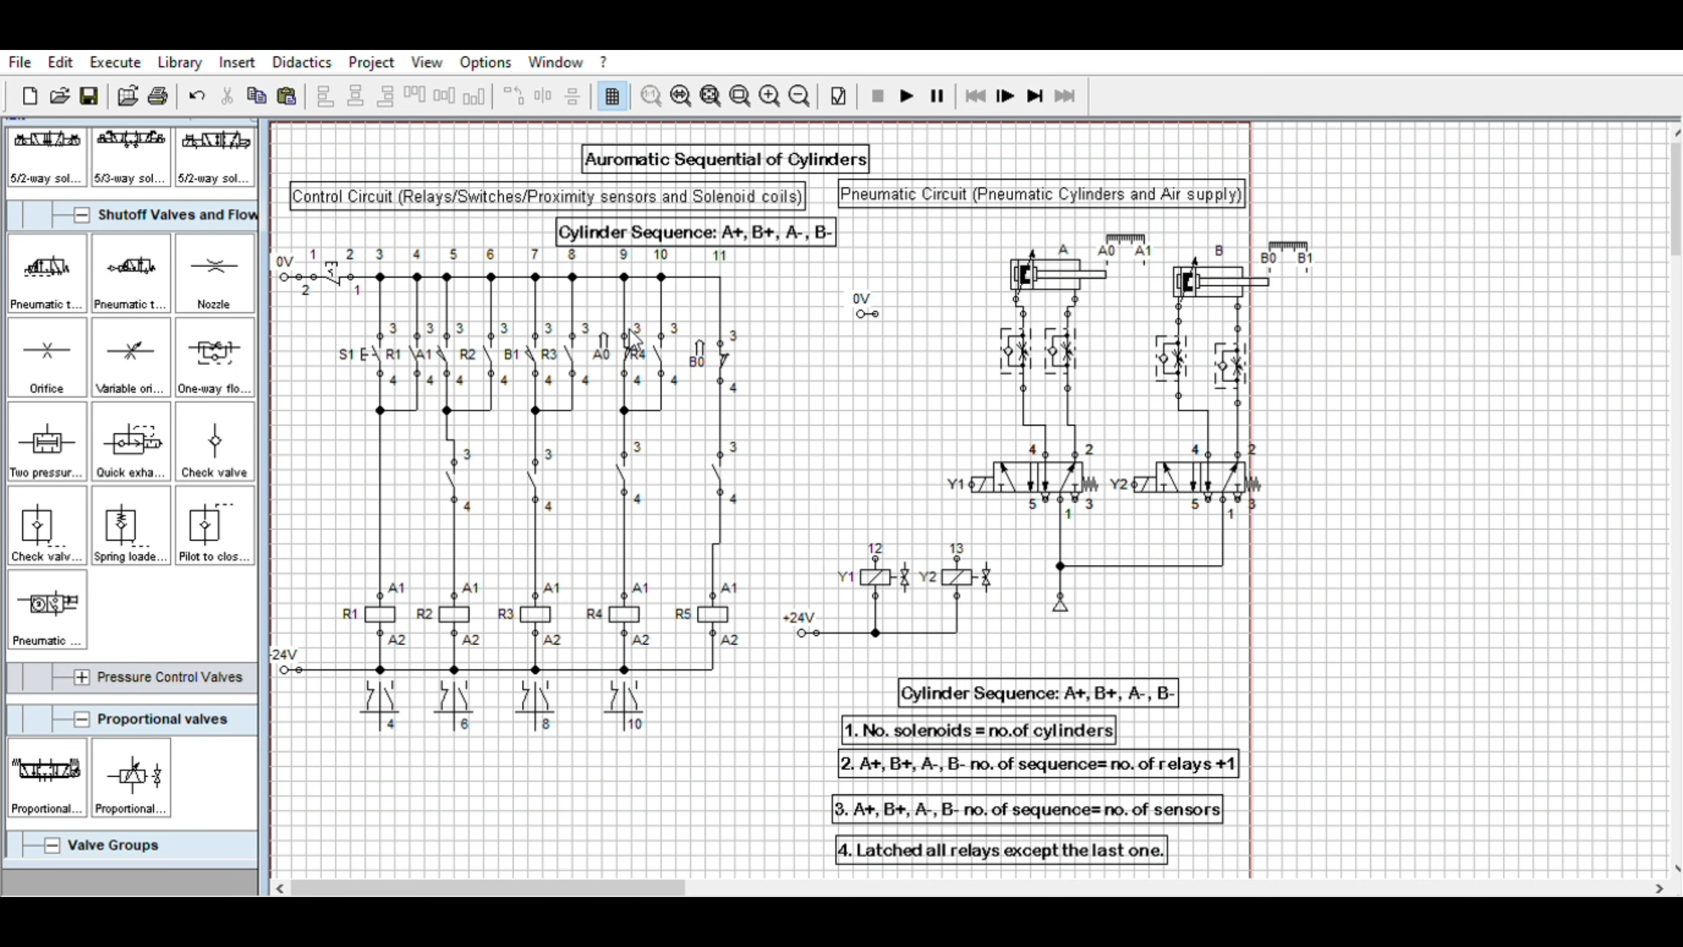
Turn off the grid and label the lower make contact in the second rung as R1
left_click(613, 96)
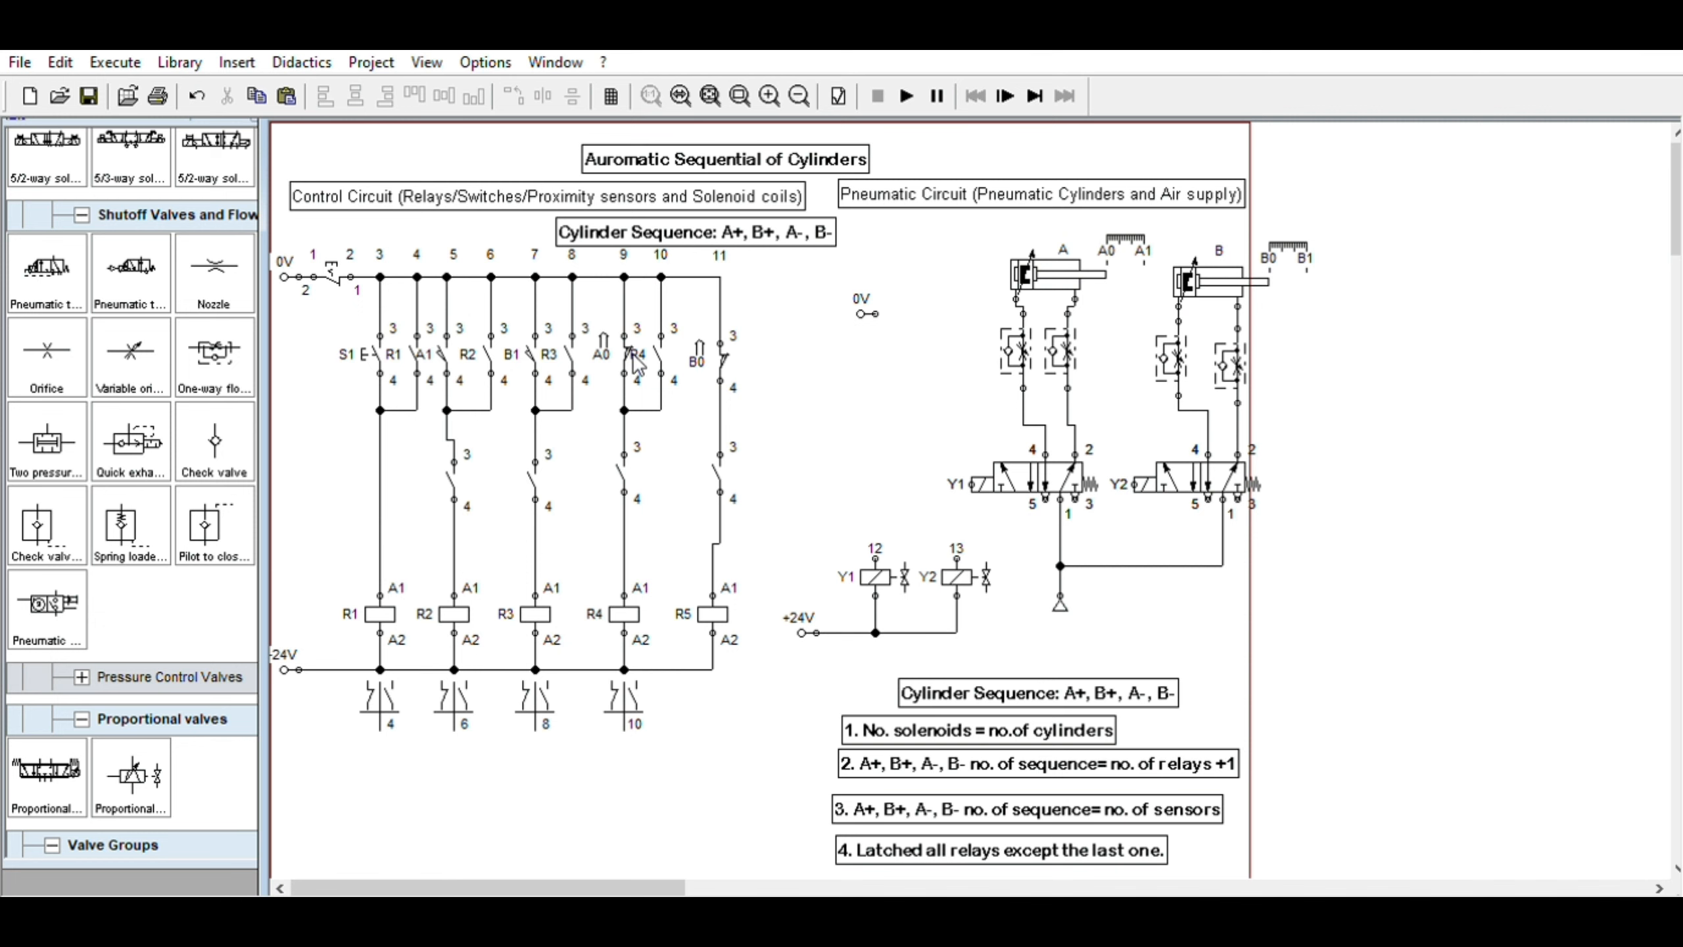
left_click(456, 464)
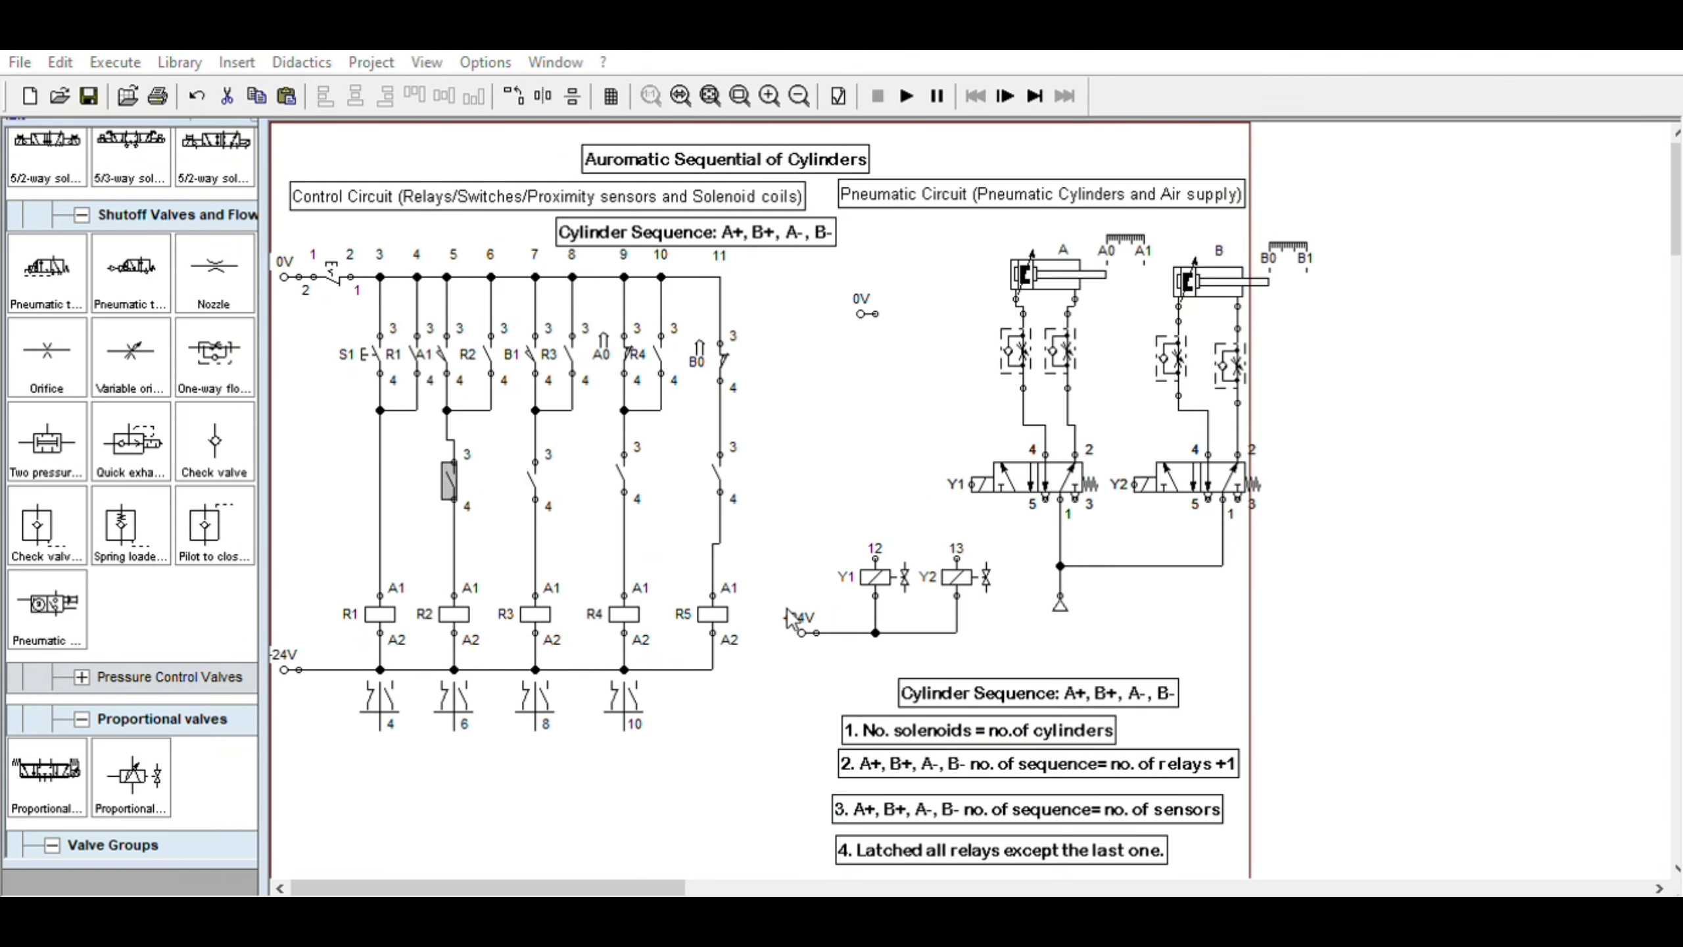
left_click(533, 467)
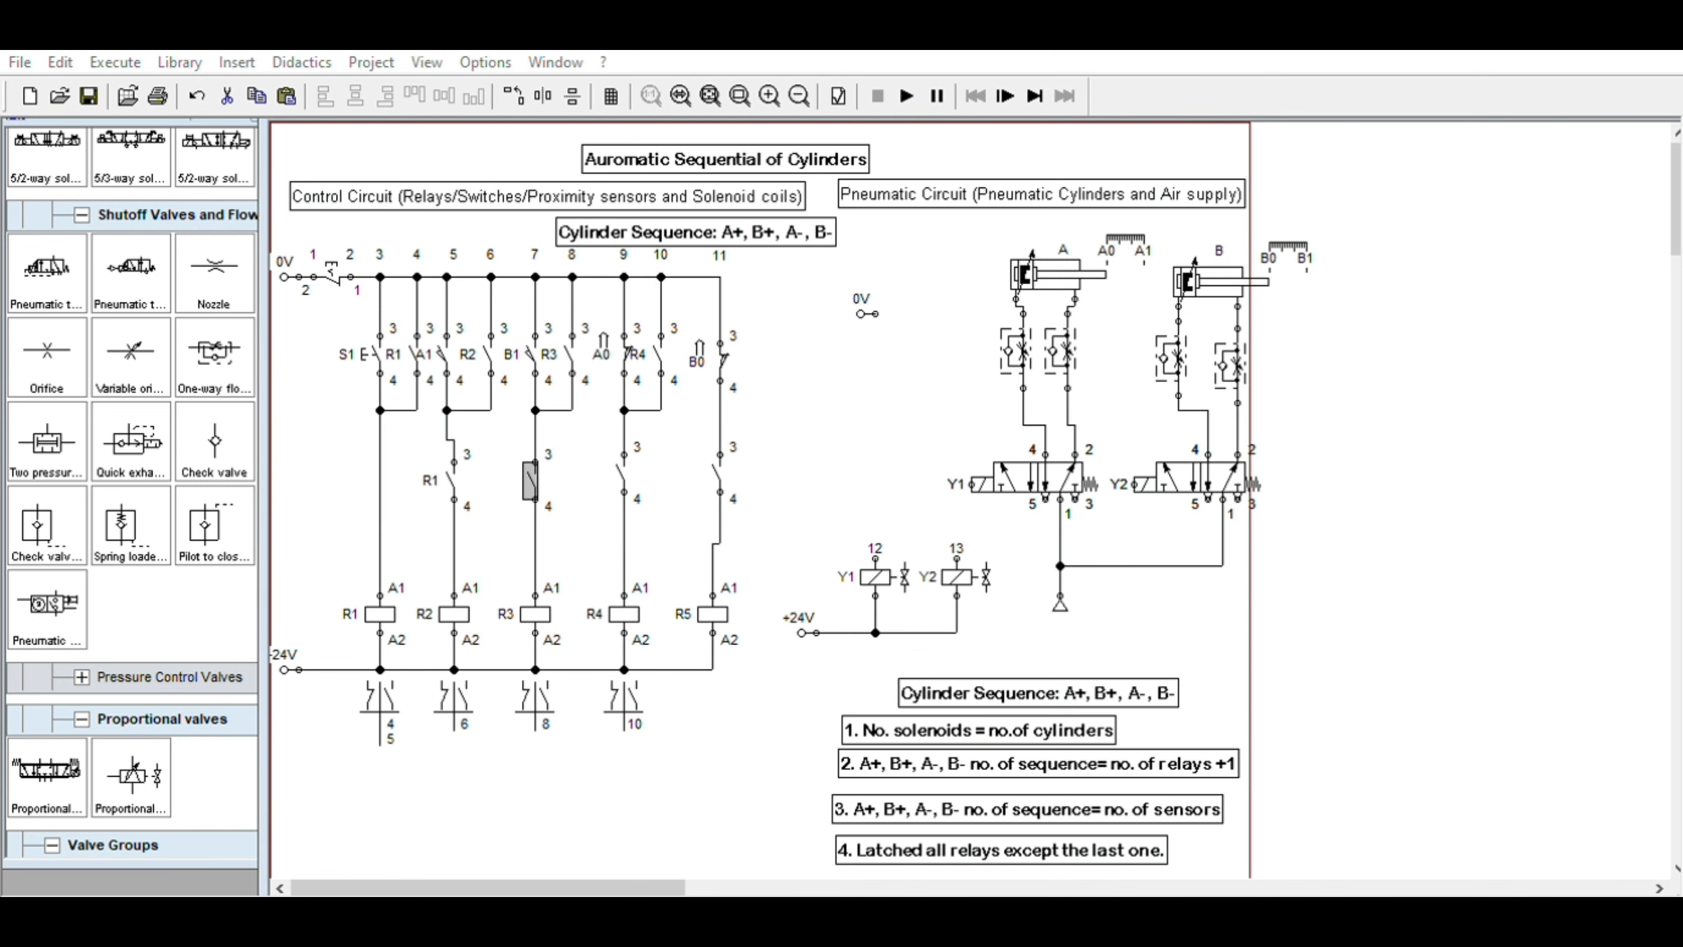
Label the lower make contacts in the third, fourth and fifth rungs as R2, R3 and R4
left_click(624, 465)
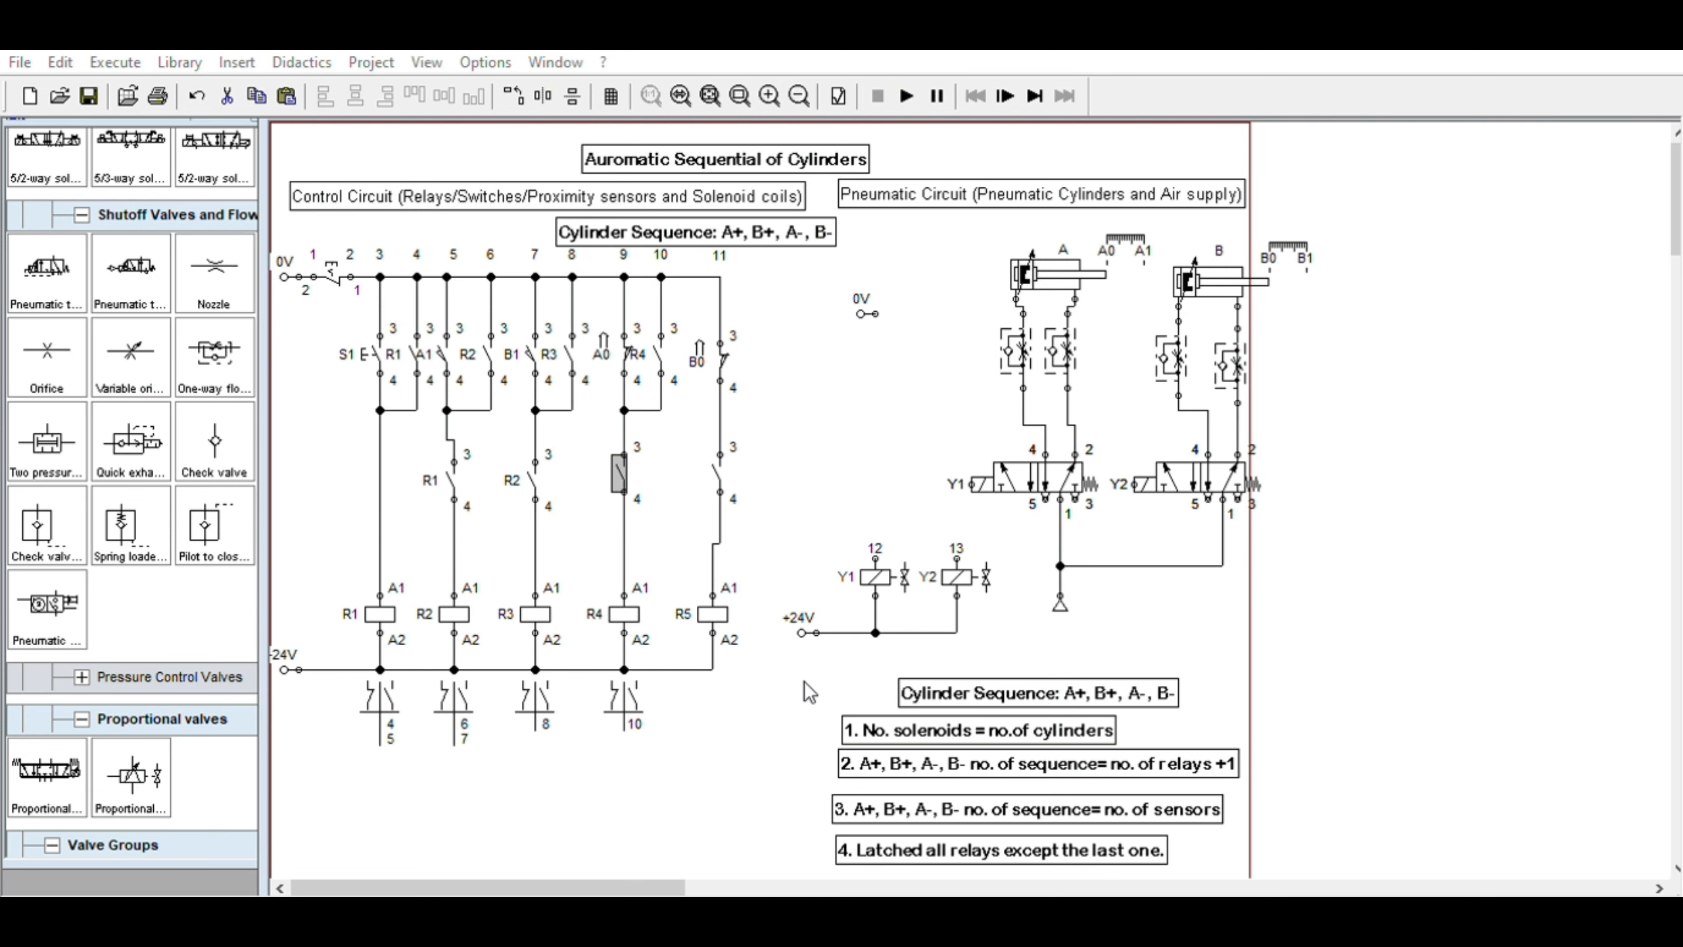
left_click(722, 445)
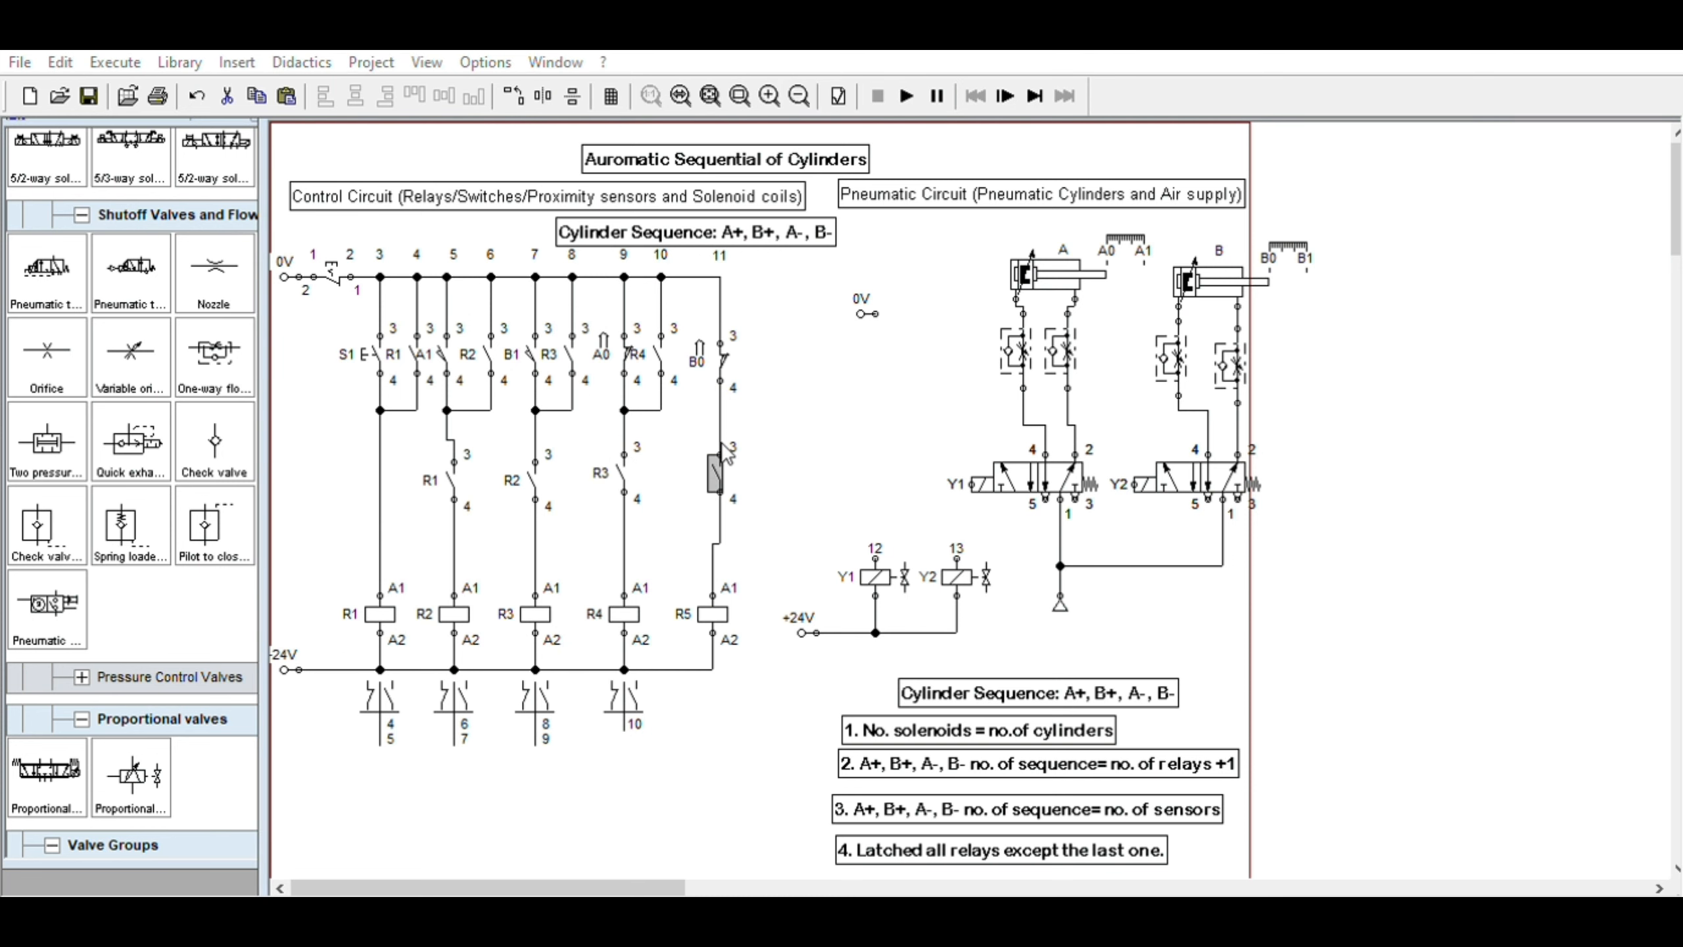
left_click(812, 665)
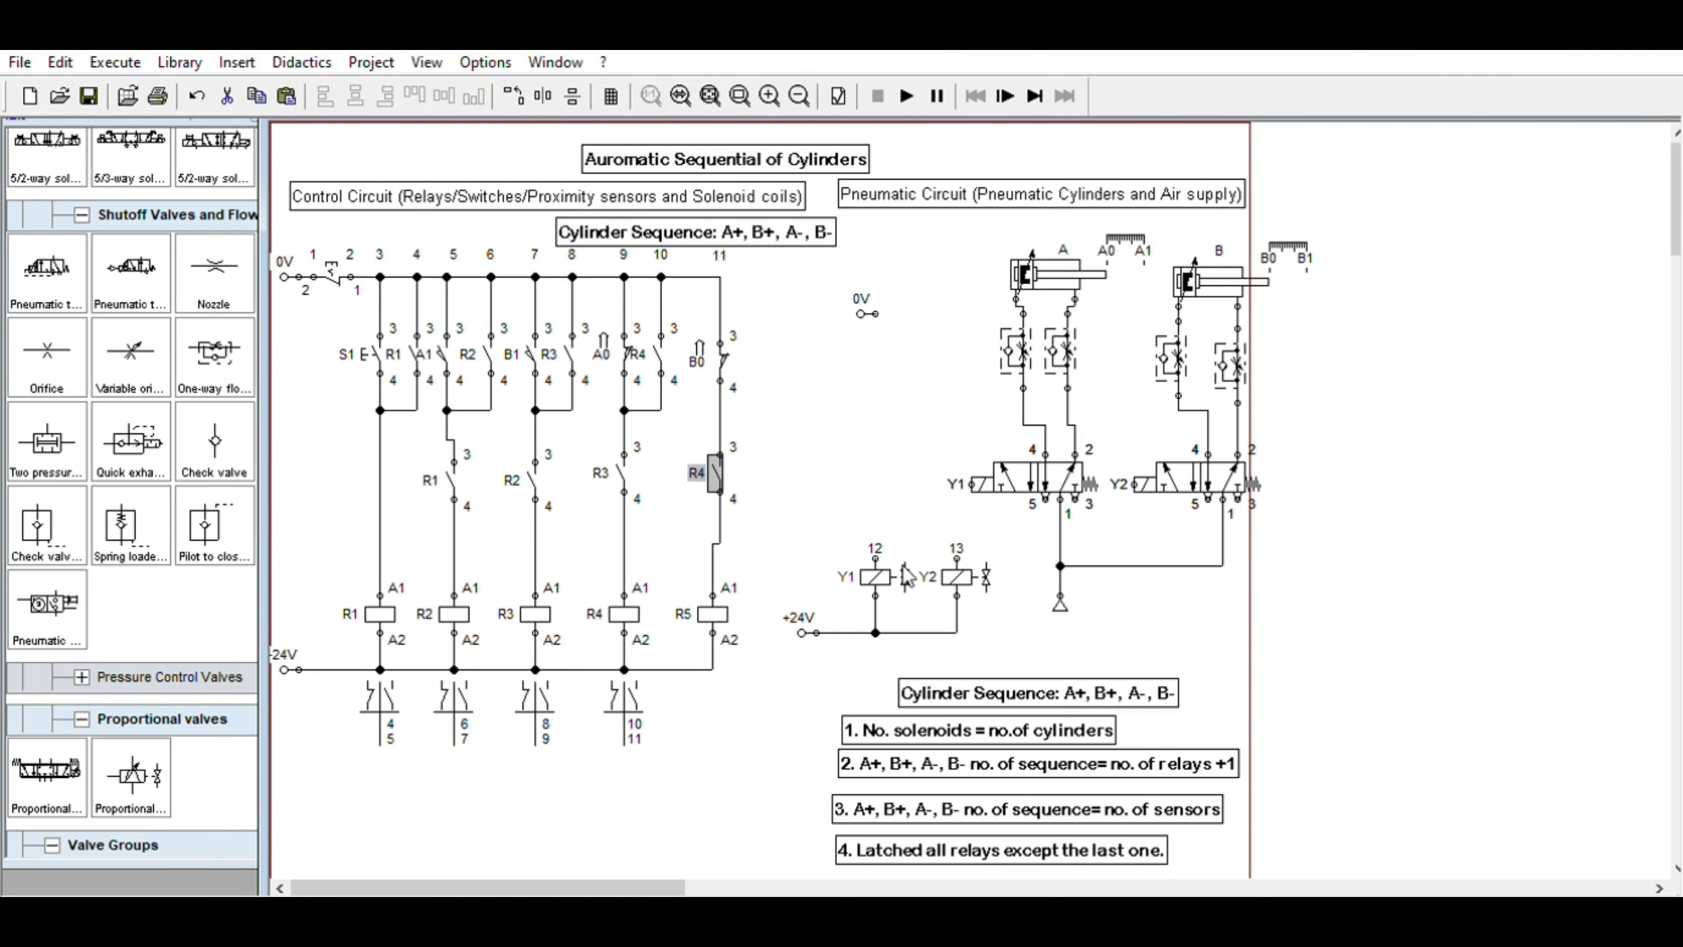
left_click(830, 423)
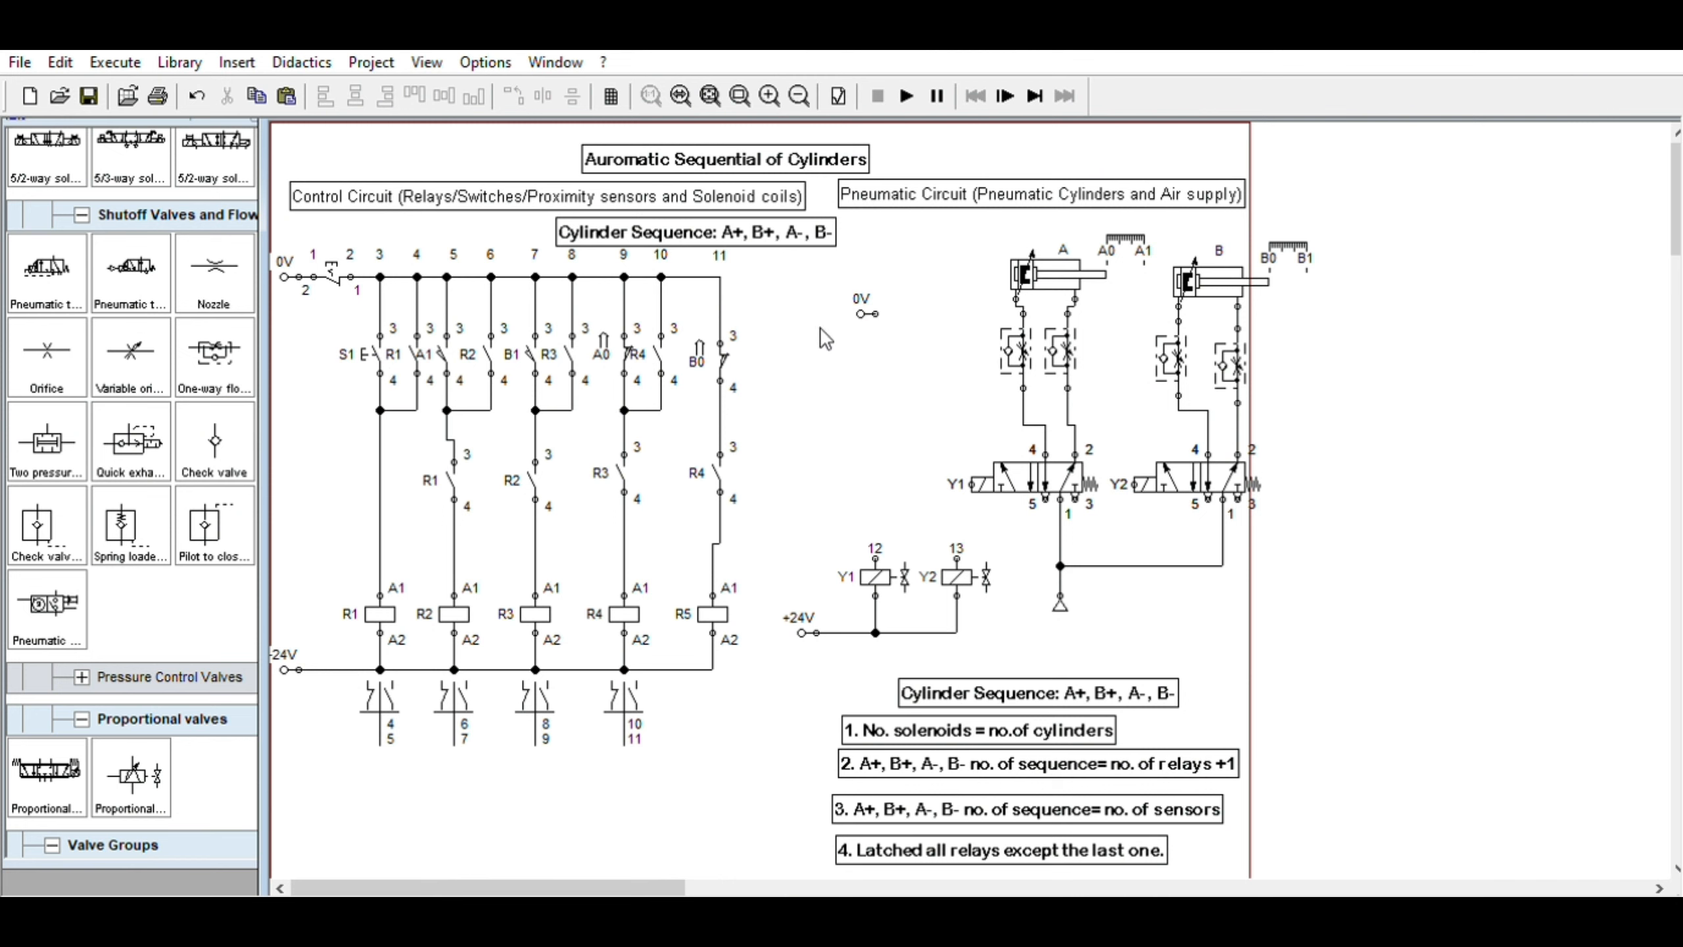
Shift the solenoid coil circuit slightly up and right and nudge the 0V terminal a little to the left
left_click(865, 292)
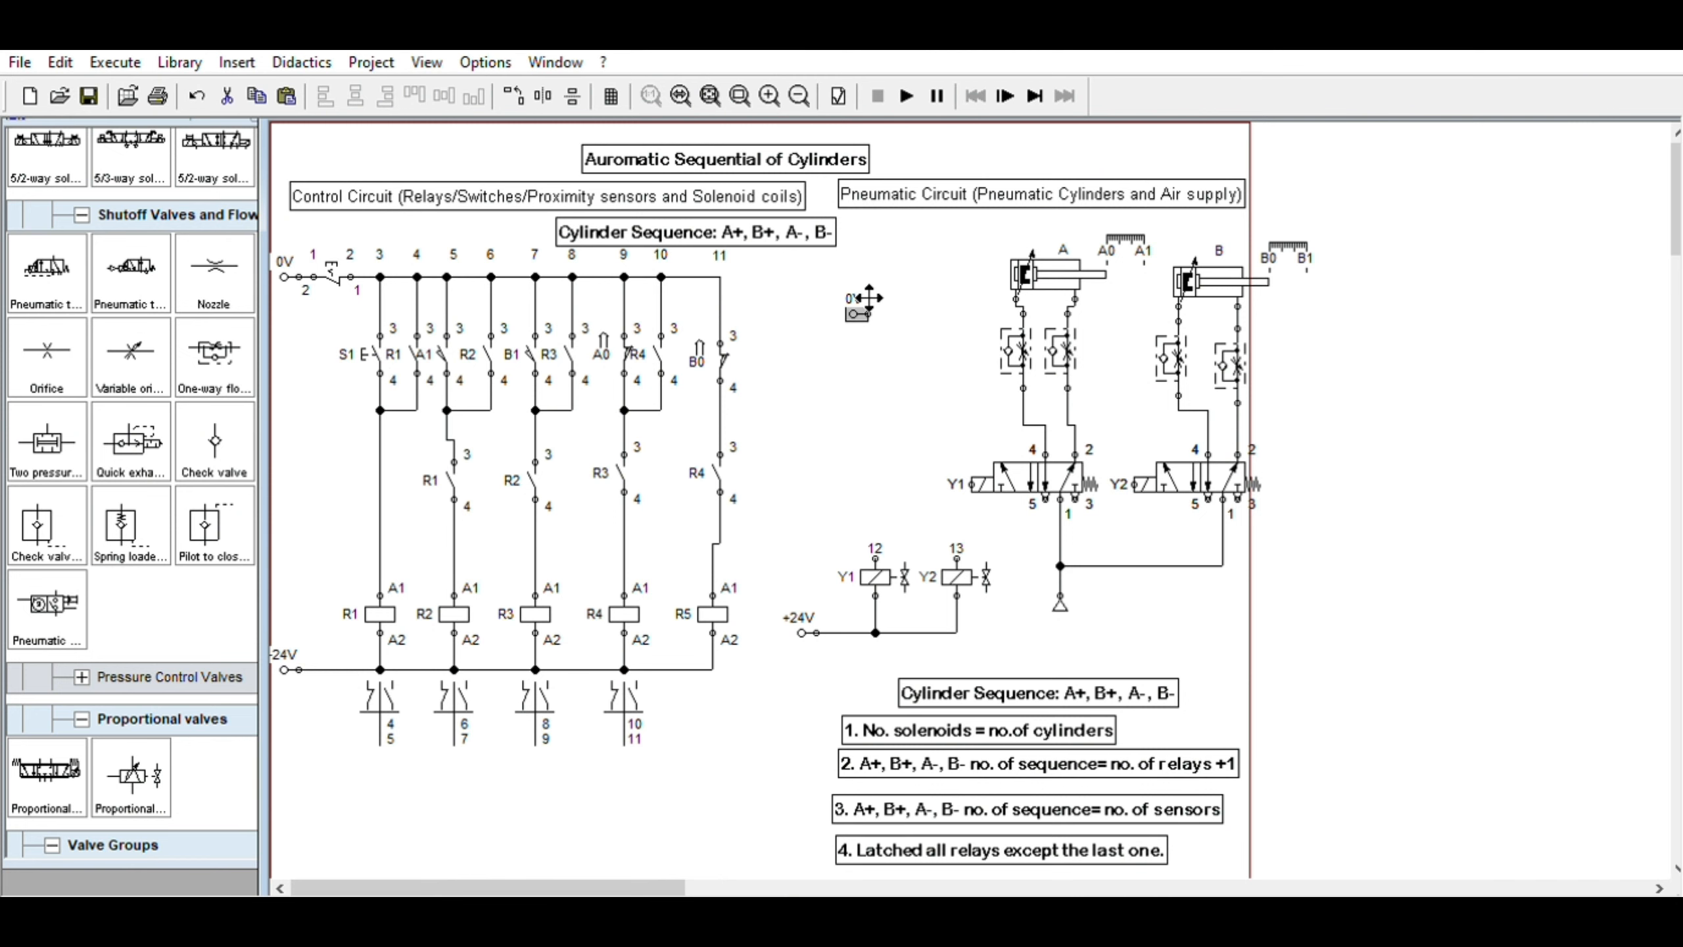
left_click_drag(868, 298, 861, 298)
left_click_drag(779, 506, 1008, 646)
left_click_drag(965, 569, 988, 554)
left_click(853, 312)
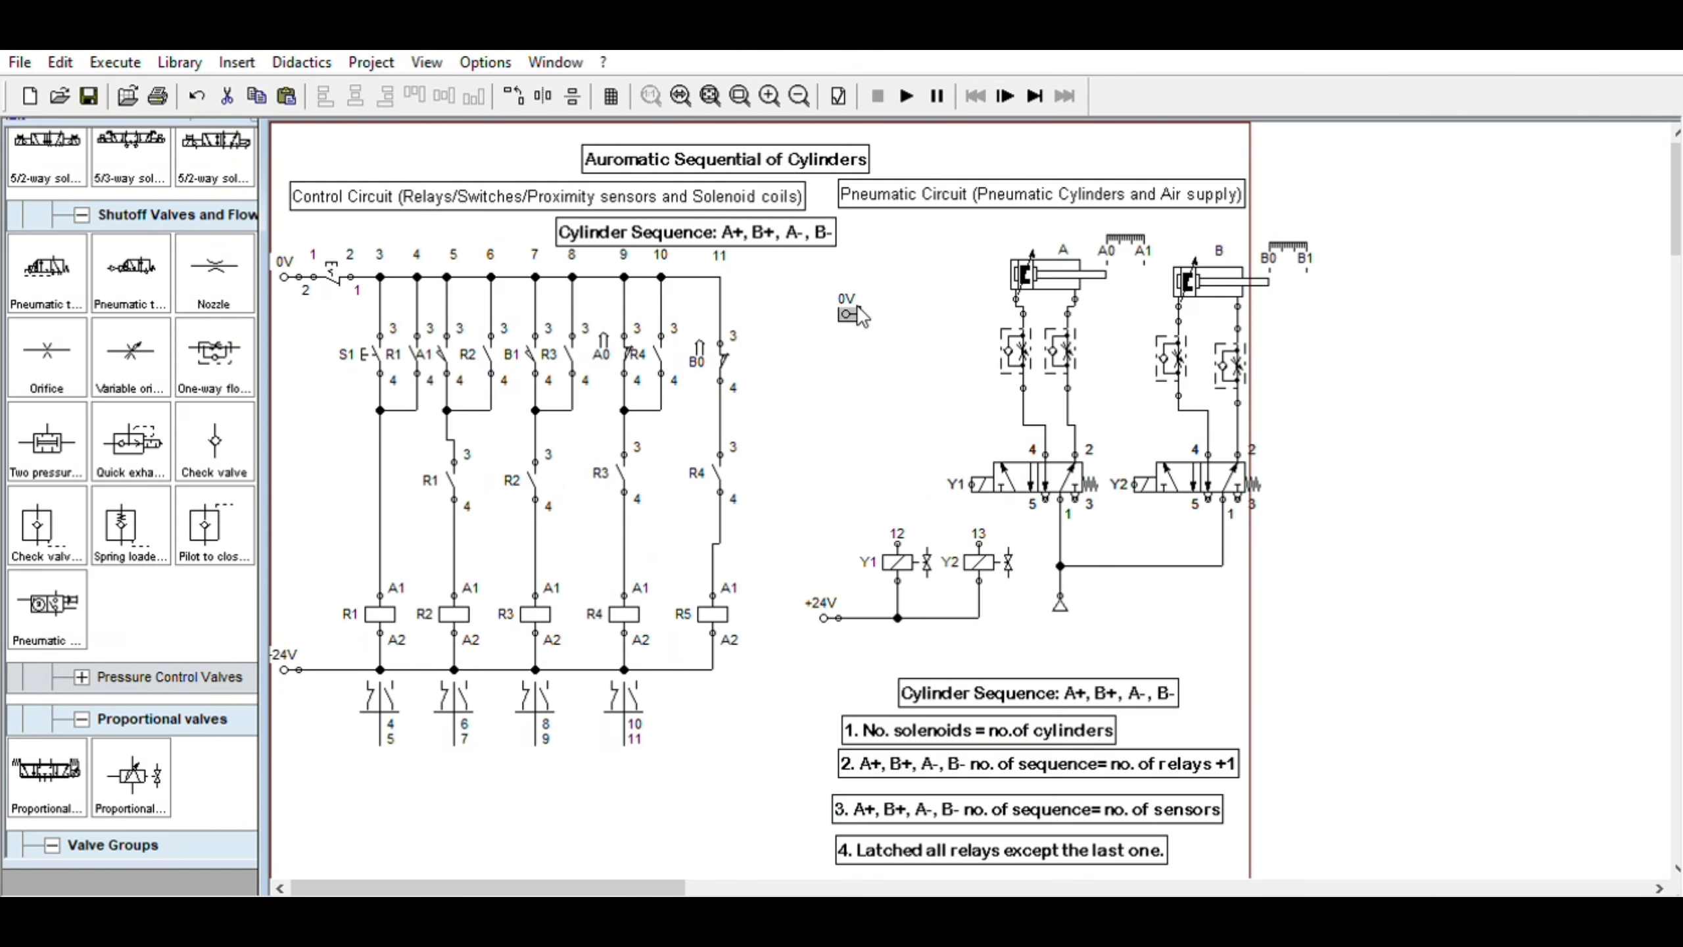
left_click_drag(861, 308, 846, 309)
Duplicate the cylinder sequence note, place the copy below solenoid Y1 and edit it to read "A+, A-"
left_click(730, 228)
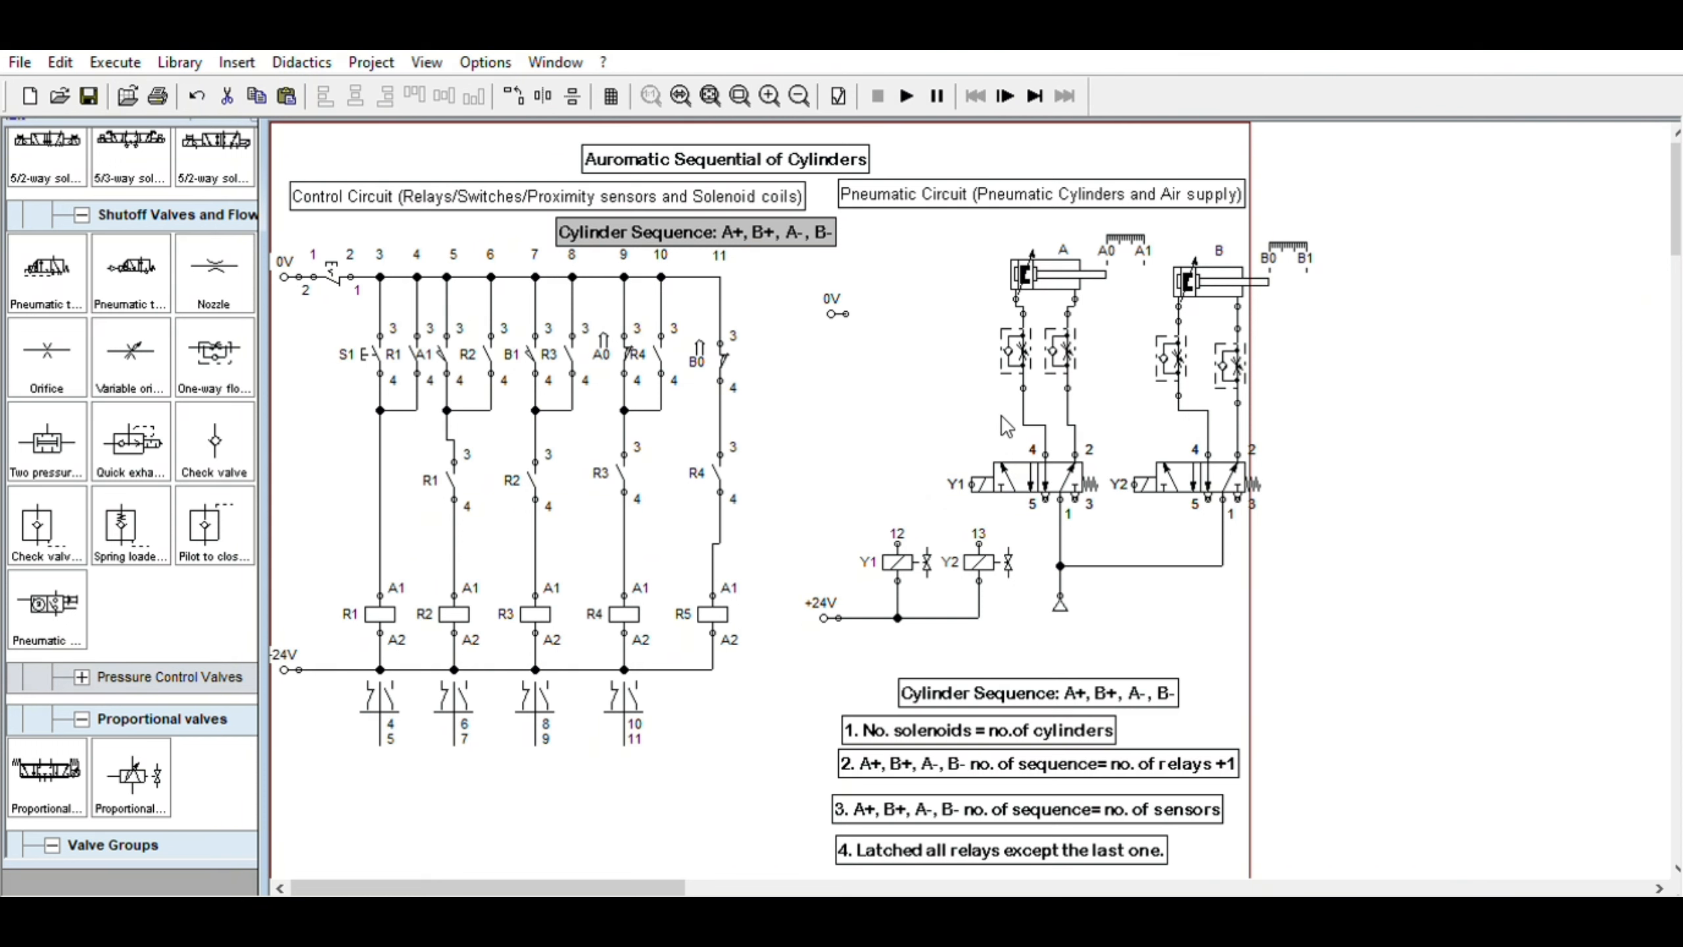
key("ctrl+v")
left_click_drag(980, 562, 957, 660)
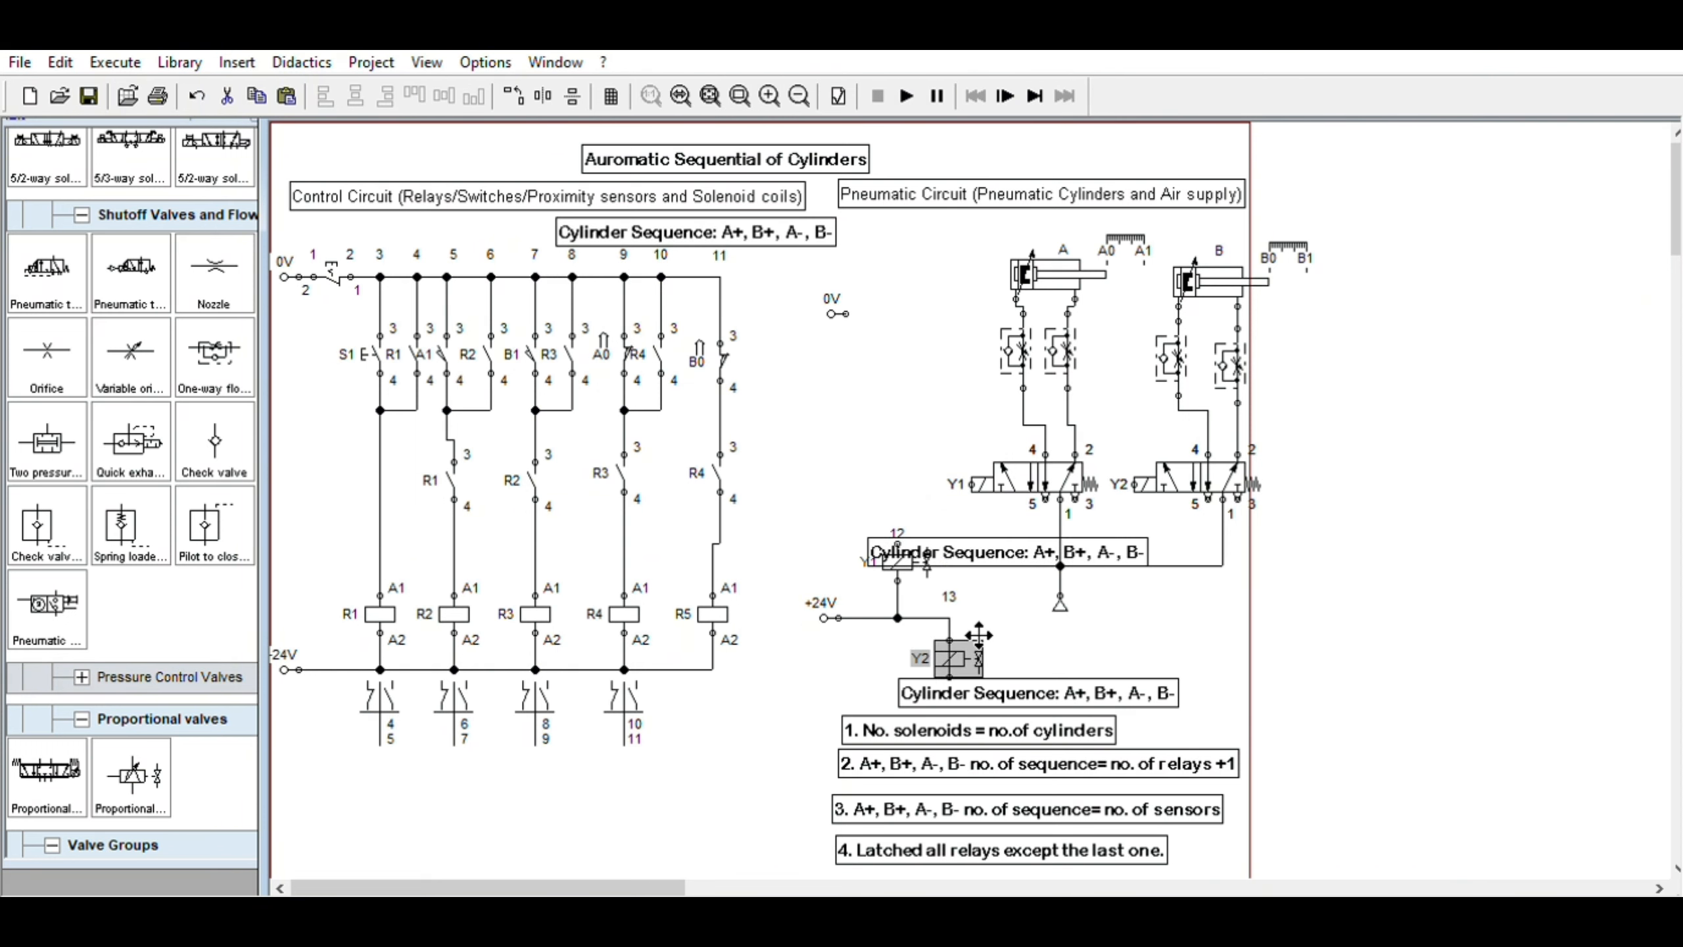
left_click(196, 96)
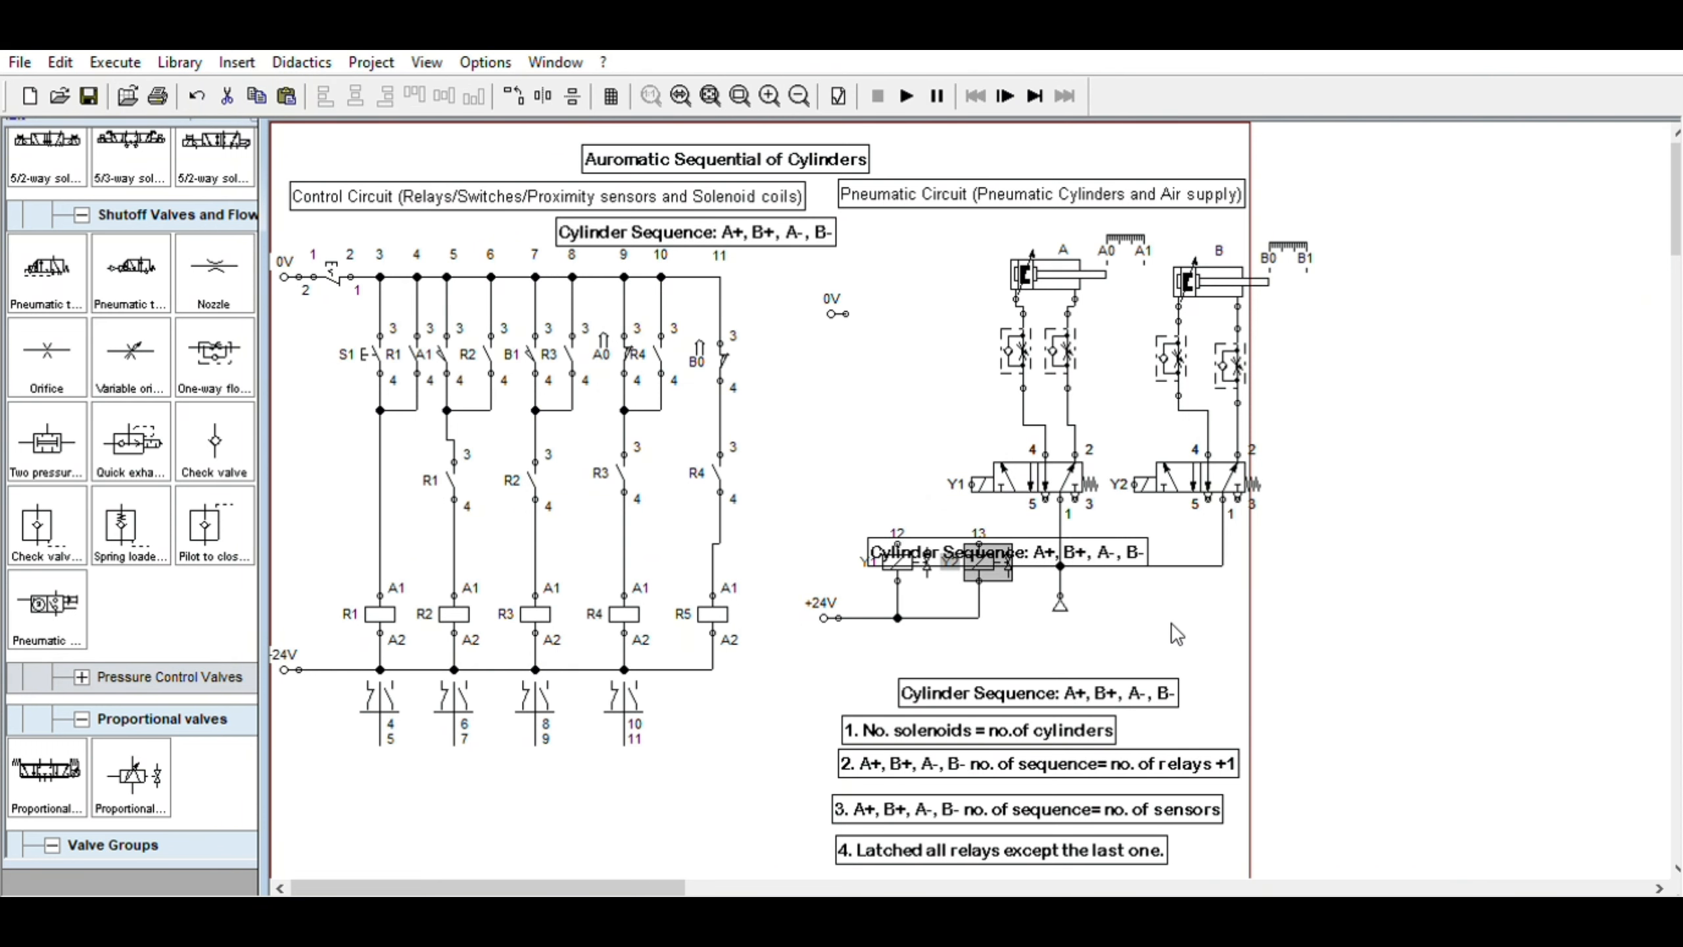
left_click_drag(1053, 545, 1003, 631)
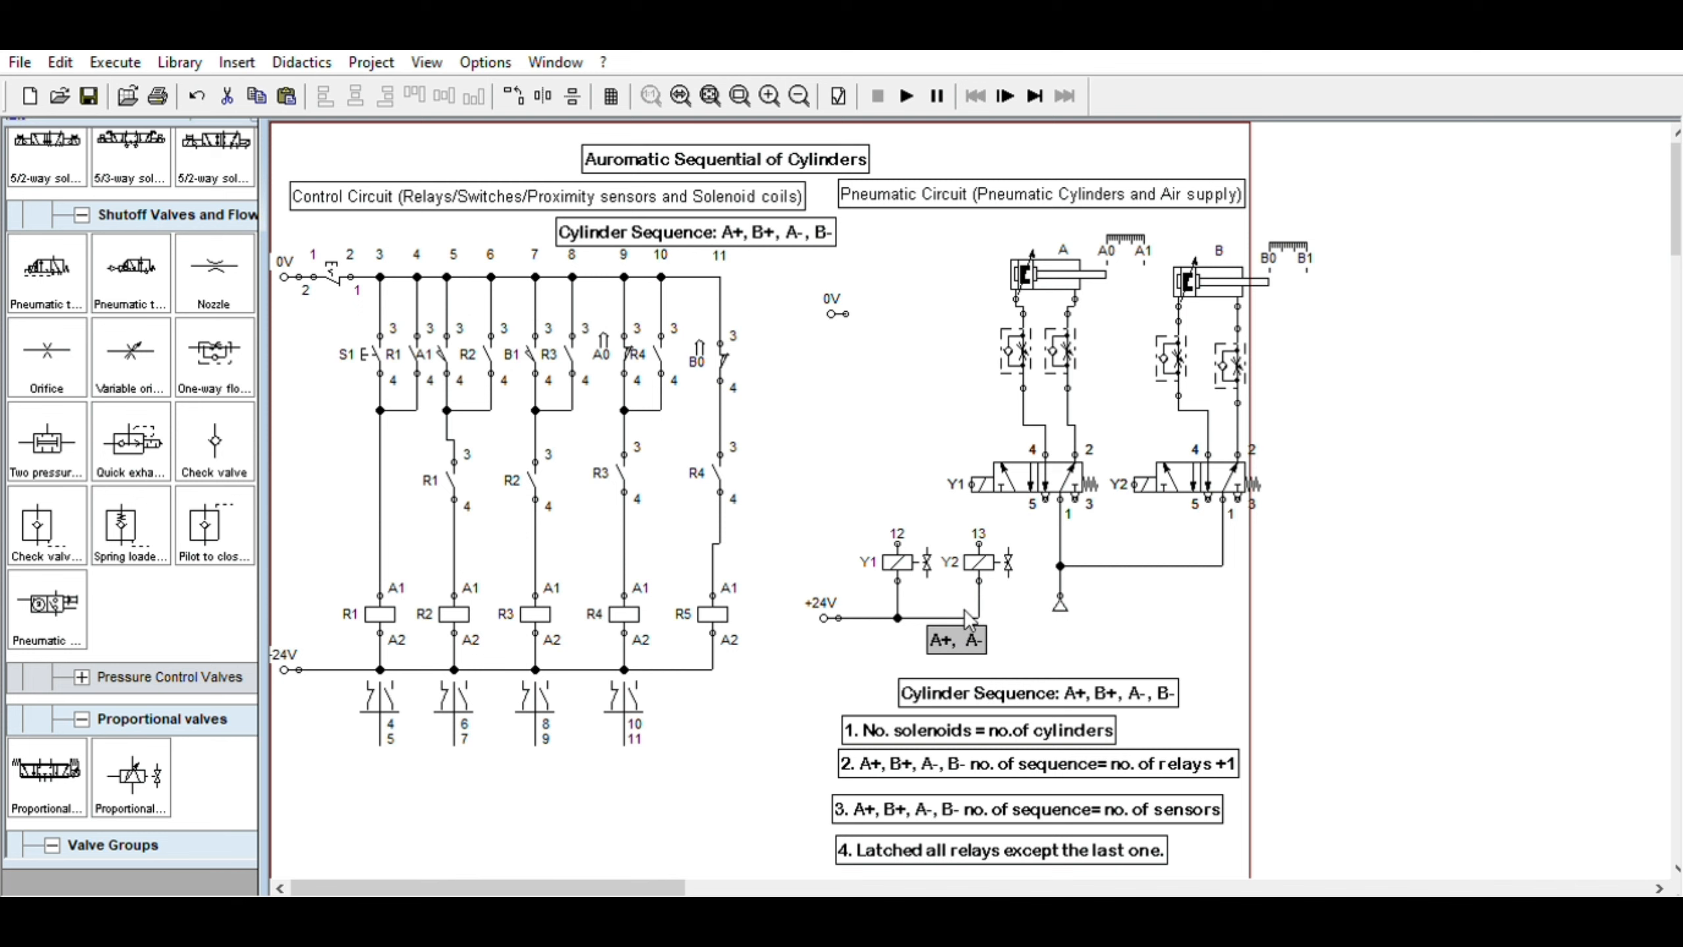
left_click_drag(981, 625, 924, 626)
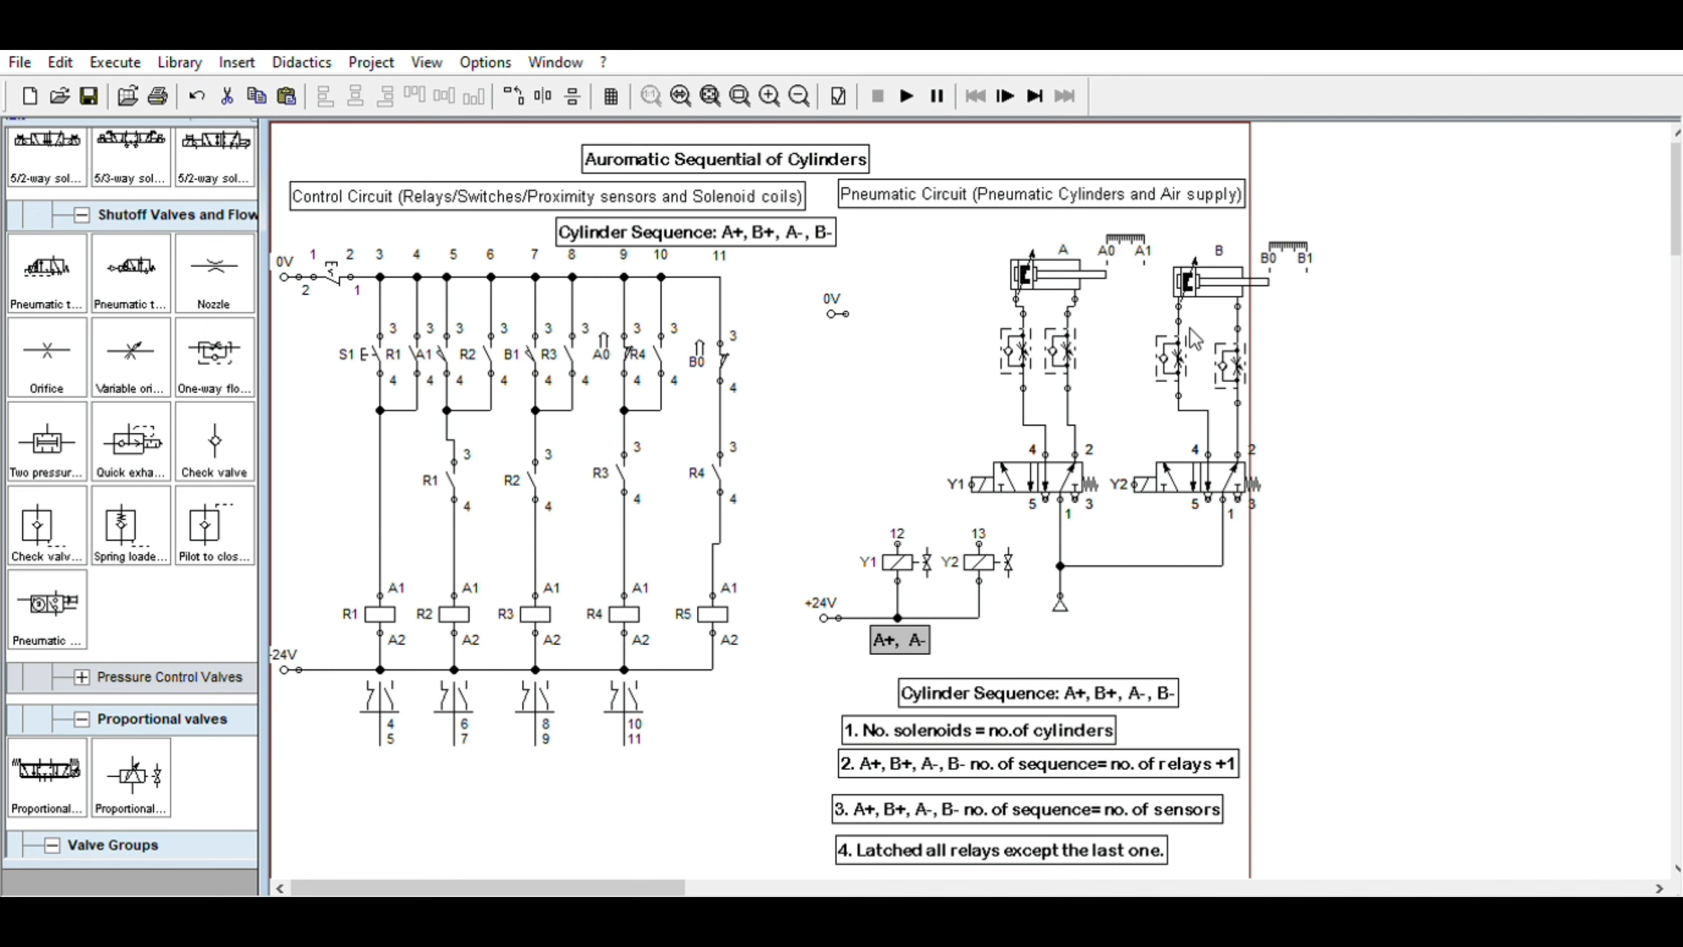
Paste another copy of the note below solenoid Y2 and edit it to read "B+, B-"
key("ctrl+v")
left_click_drag(1039, 560, 1021, 623)
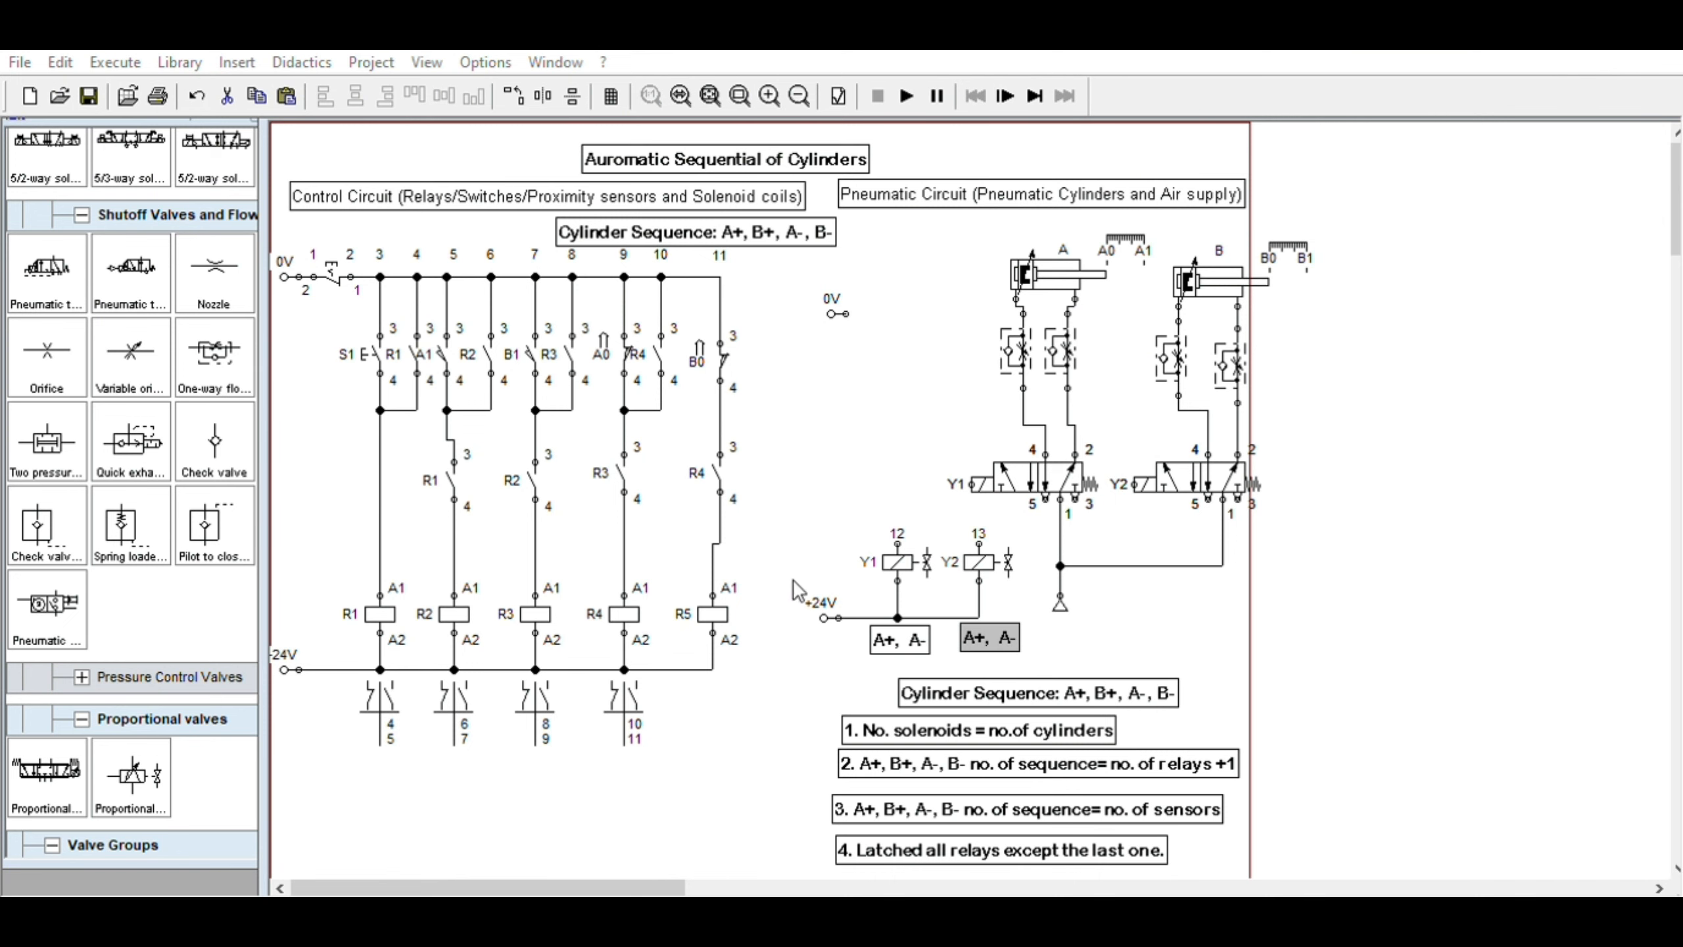
left_click(878, 582)
left_click(822, 594)
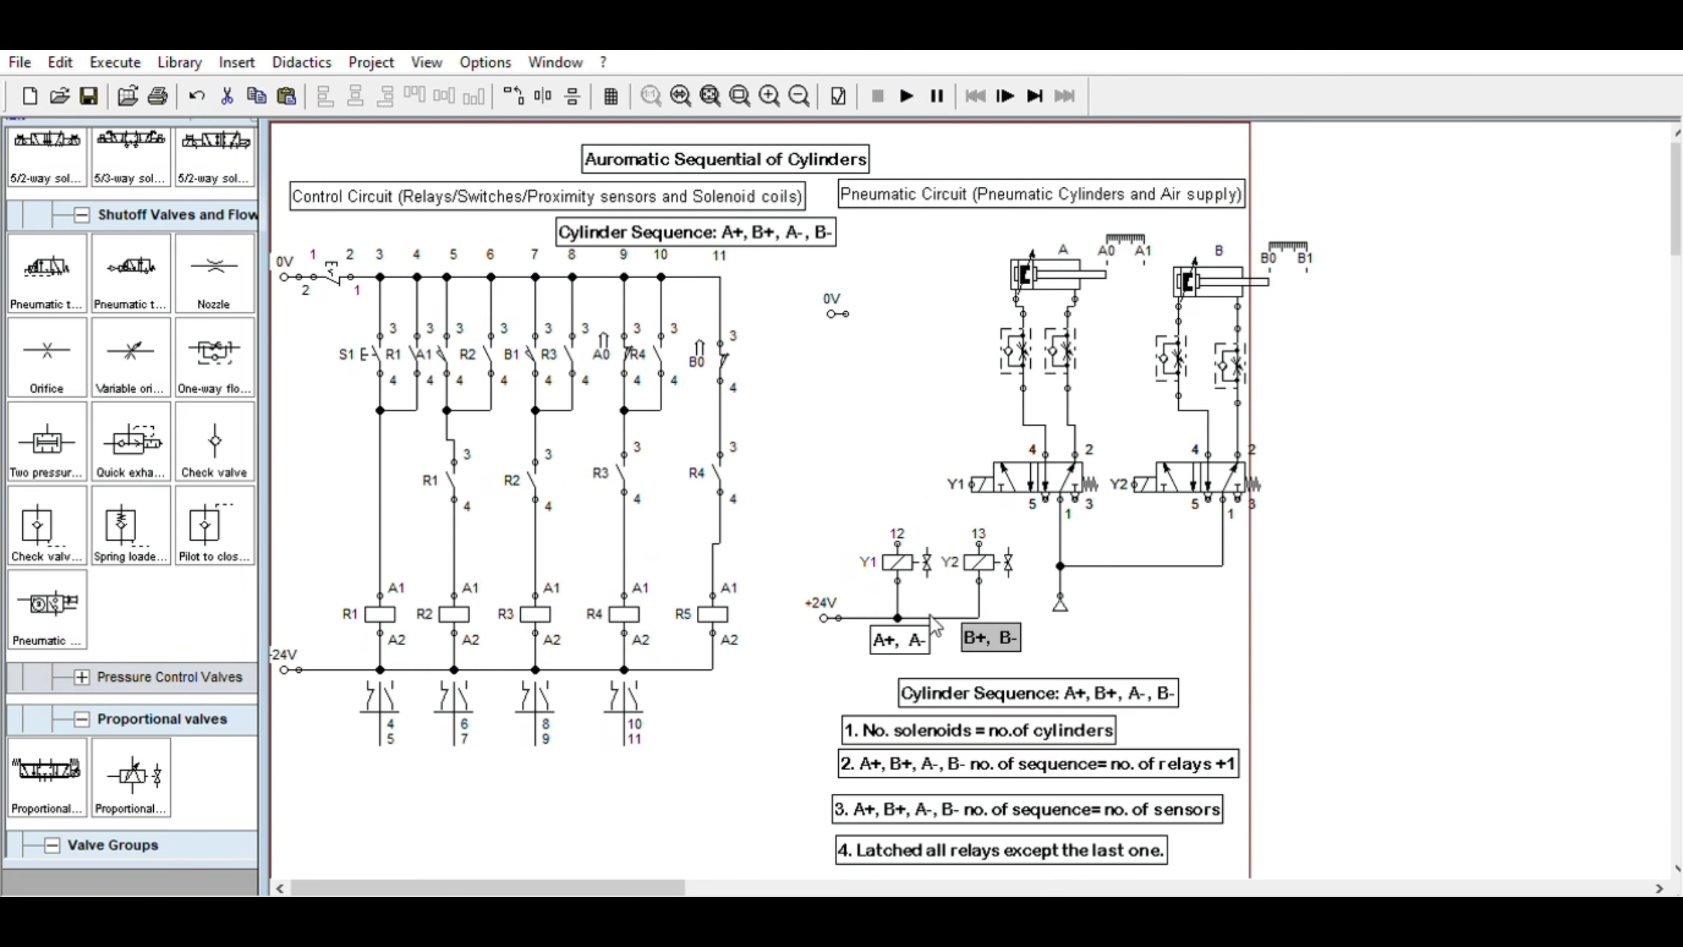
Move the solenoid circuit together with its A+/A- and B+/B- labels to the left, and shift the 0V terminal left
left_click_drag(787, 519, 1059, 662)
left_click_drag(1001, 547, 941, 532)
left_click_drag(786, 236, 830, 308)
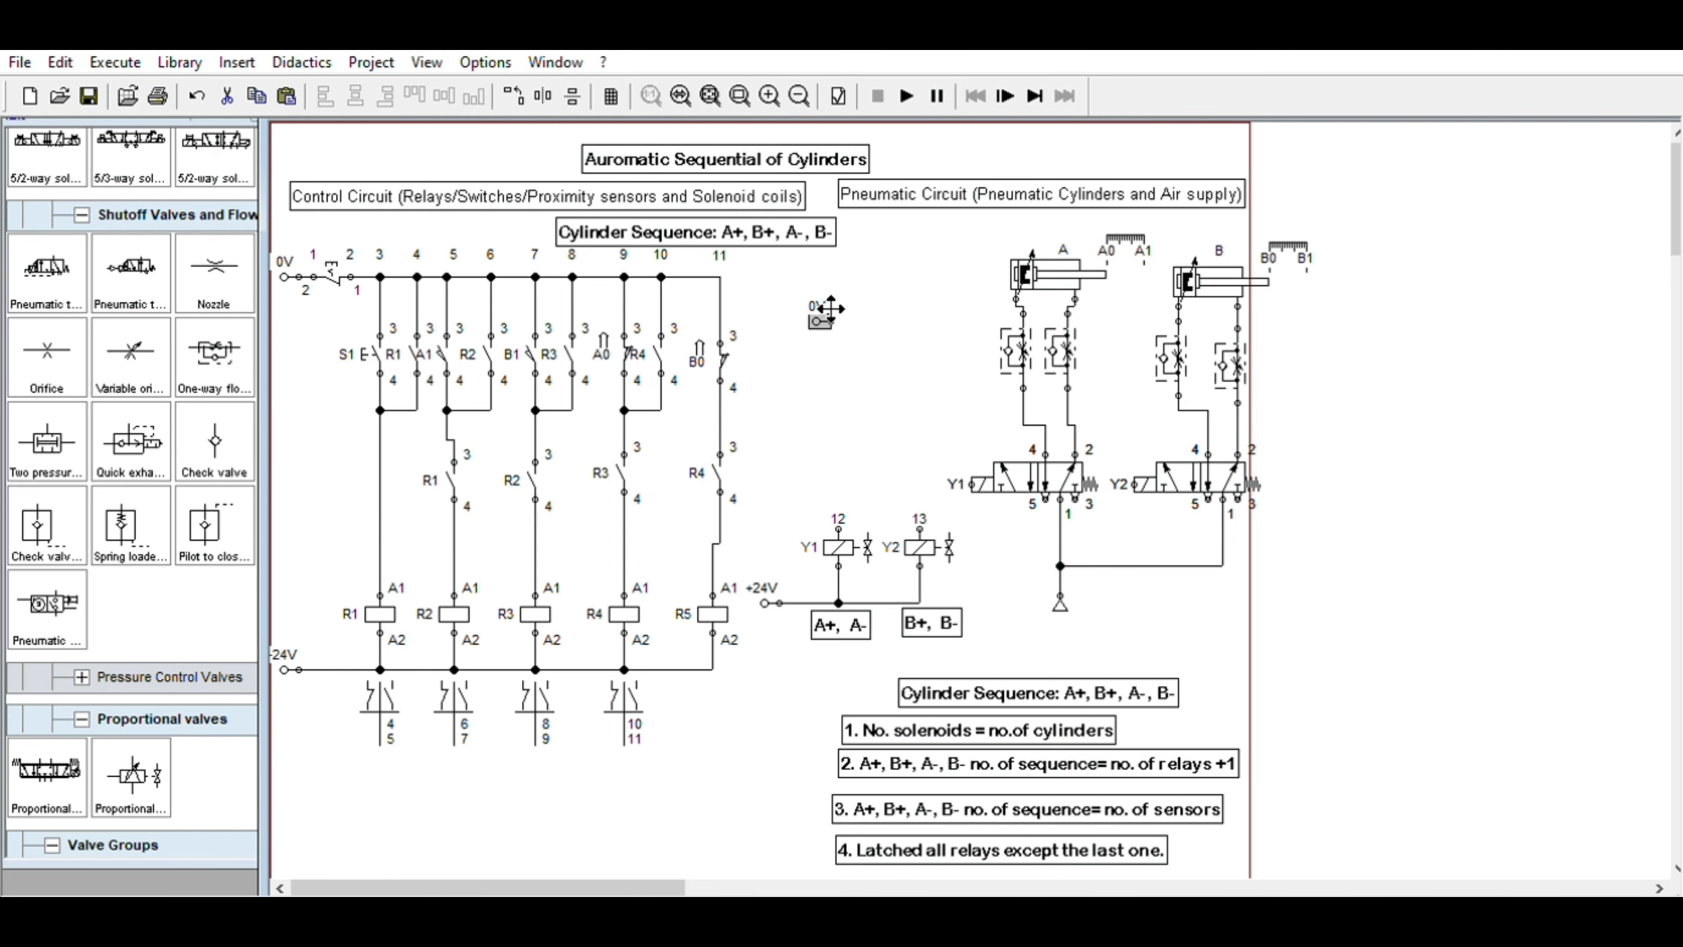
left_click(830, 604)
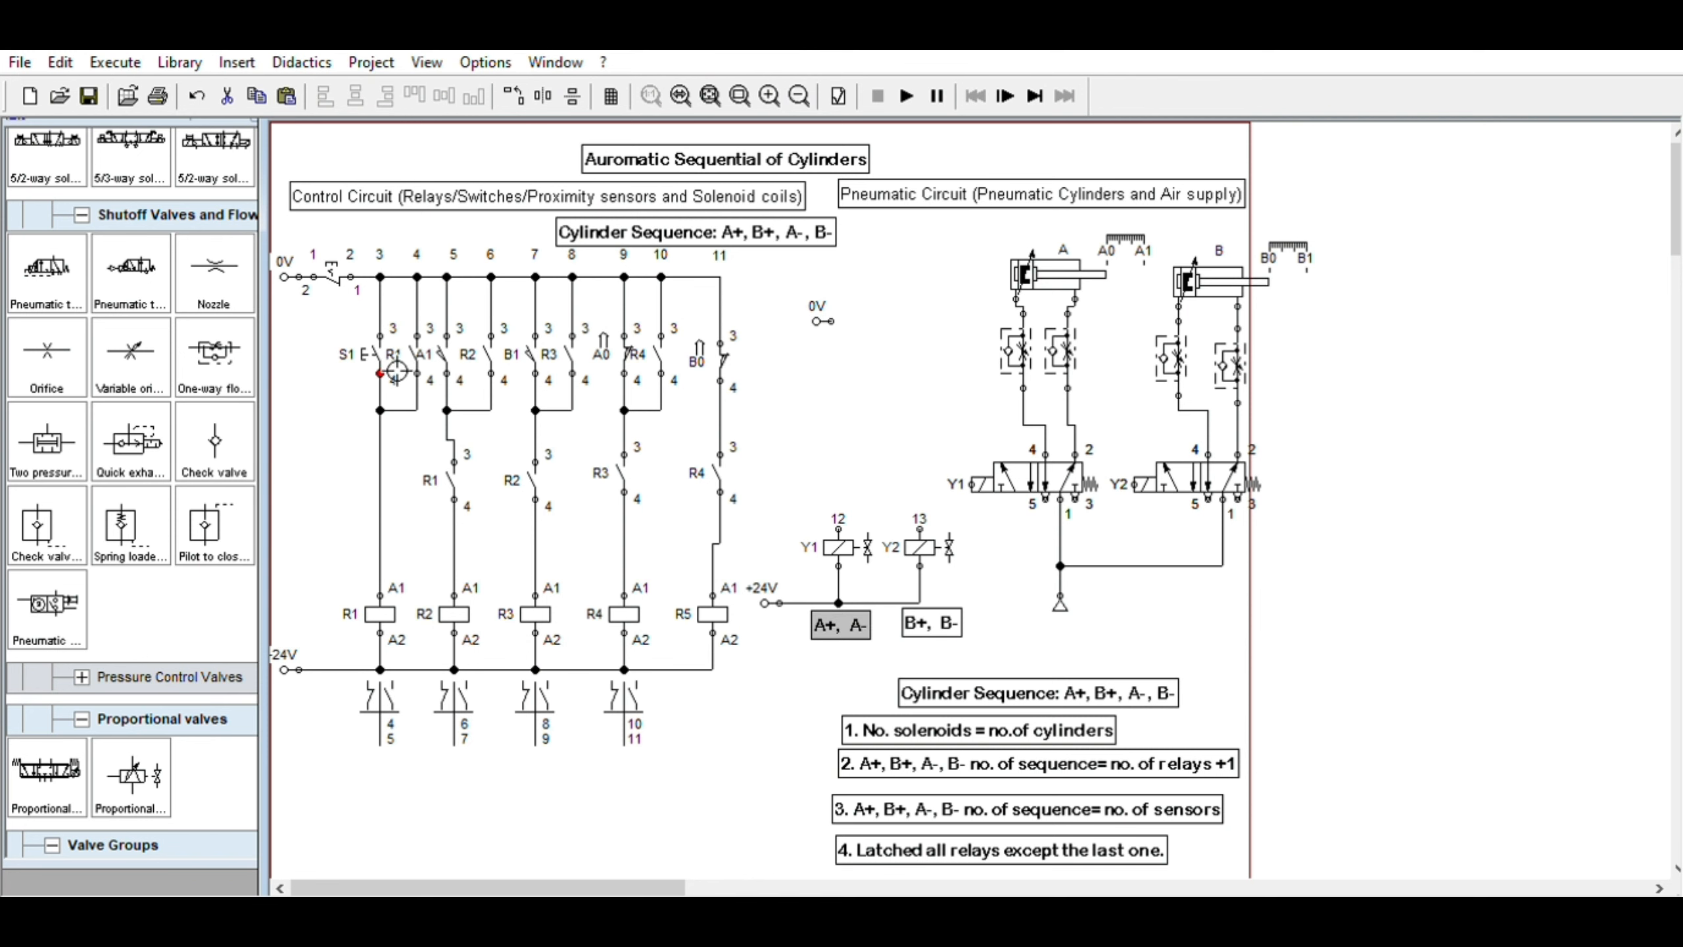
left_click(375, 339)
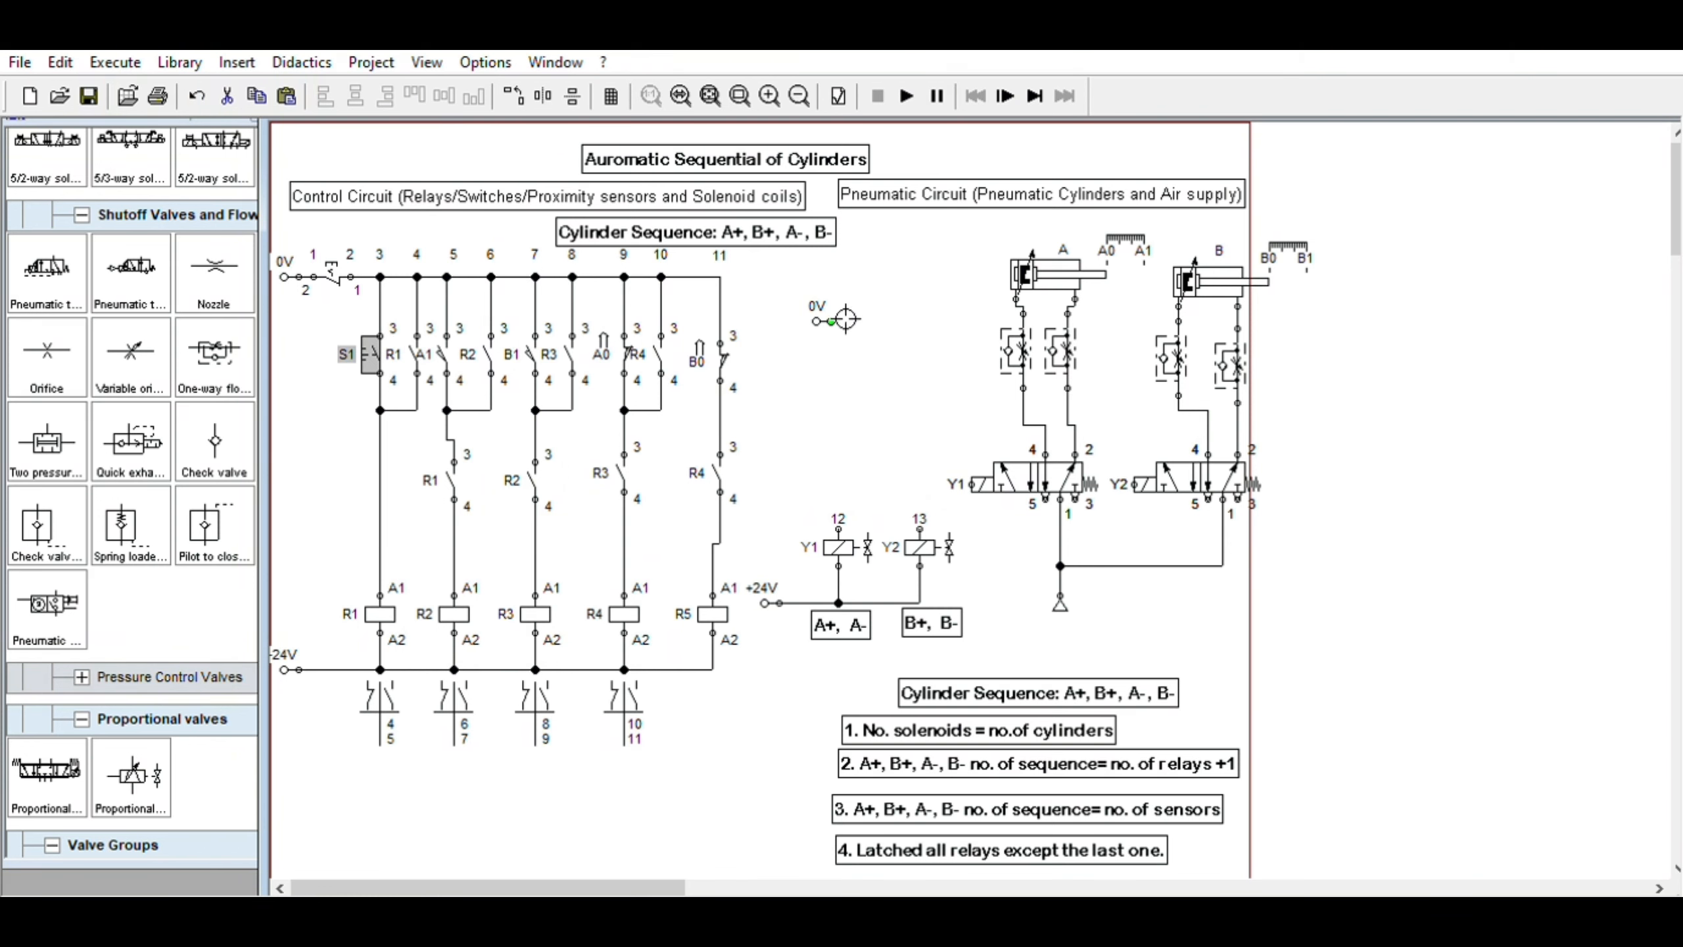
left_click_drag(822, 319, 809, 315)
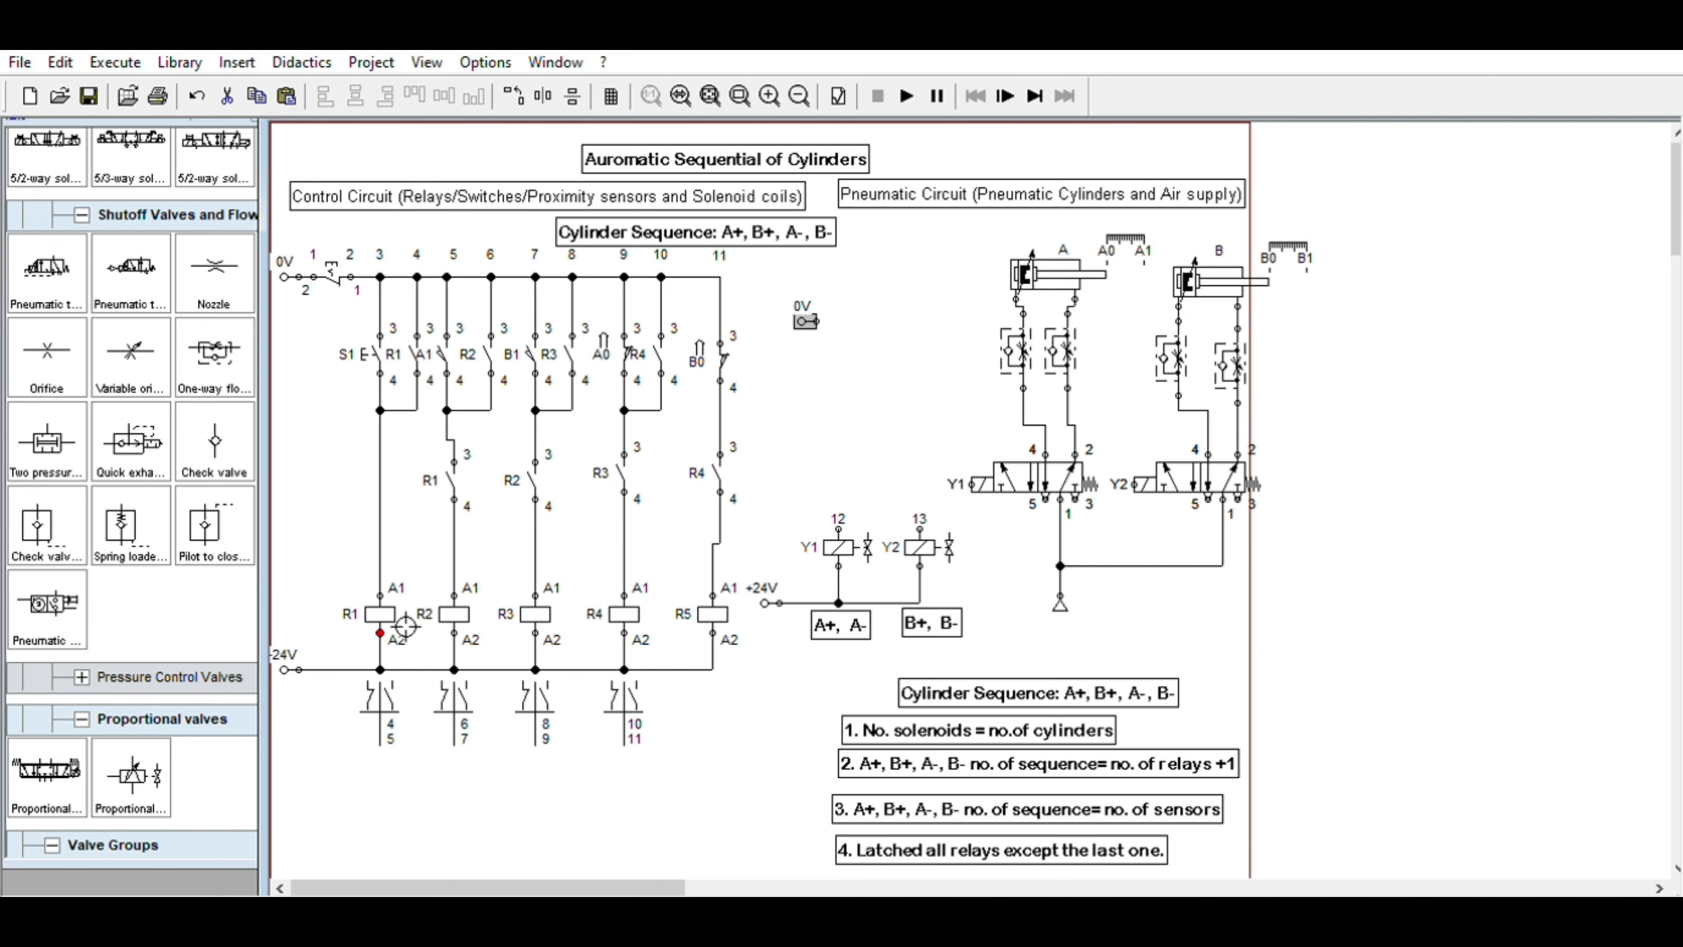
Copy the R1 make contact from the first rung and paste it beside the solenoid circuit below the 0V terminal
left_click(386, 605)
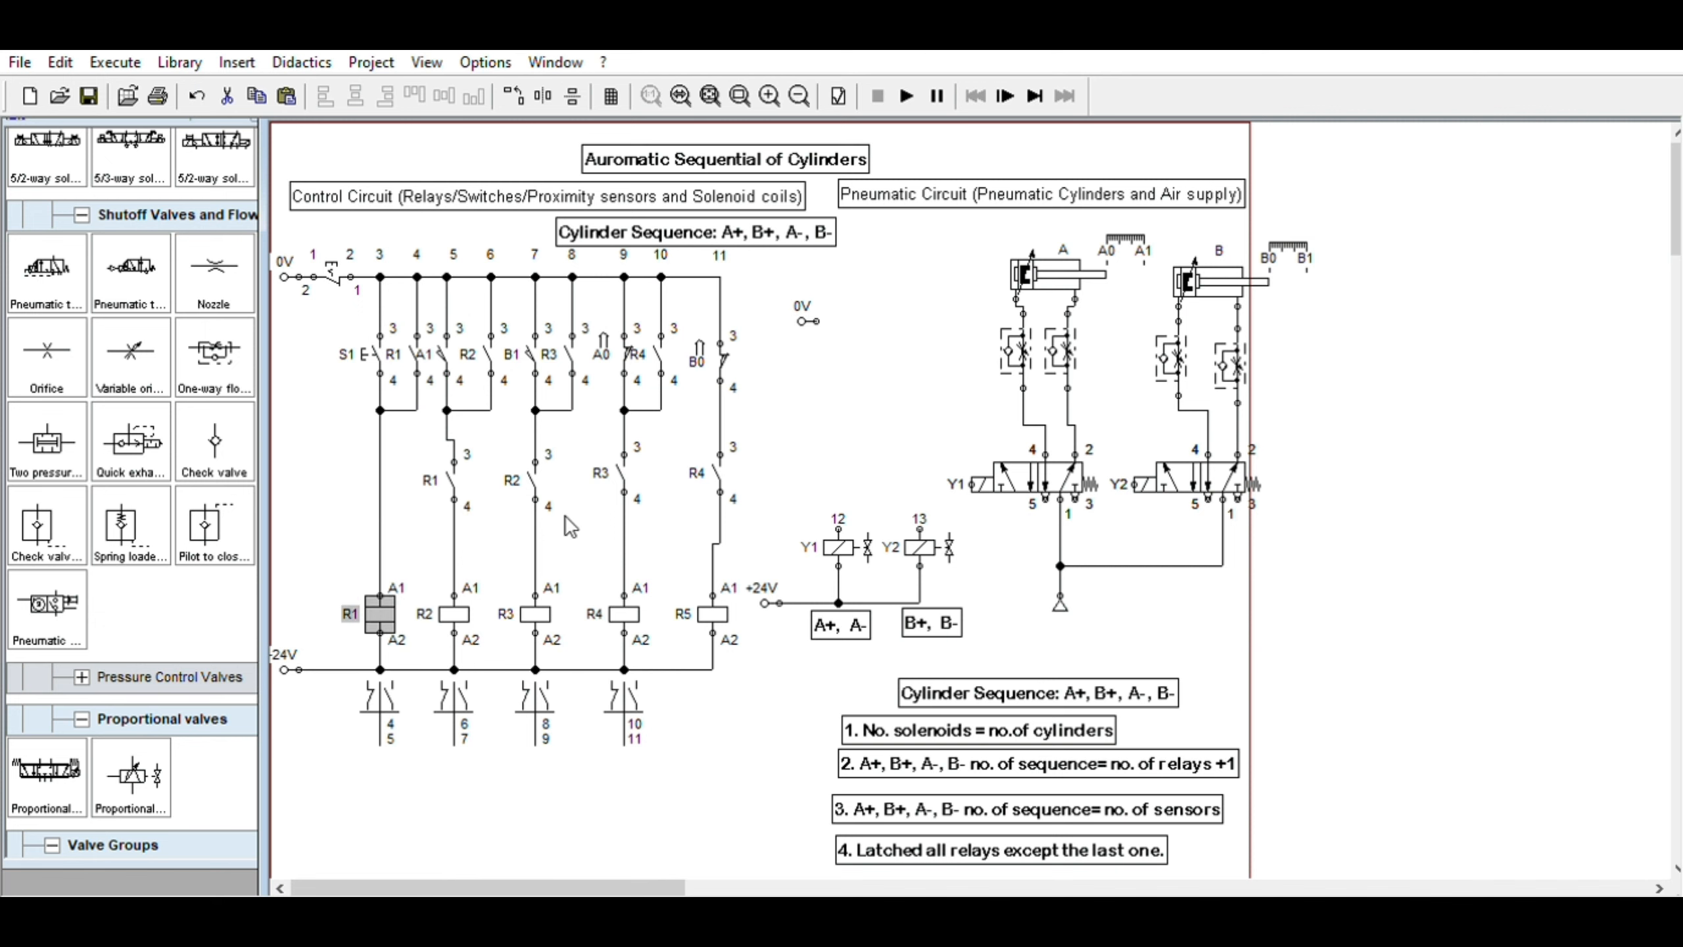
left_click(414, 345)
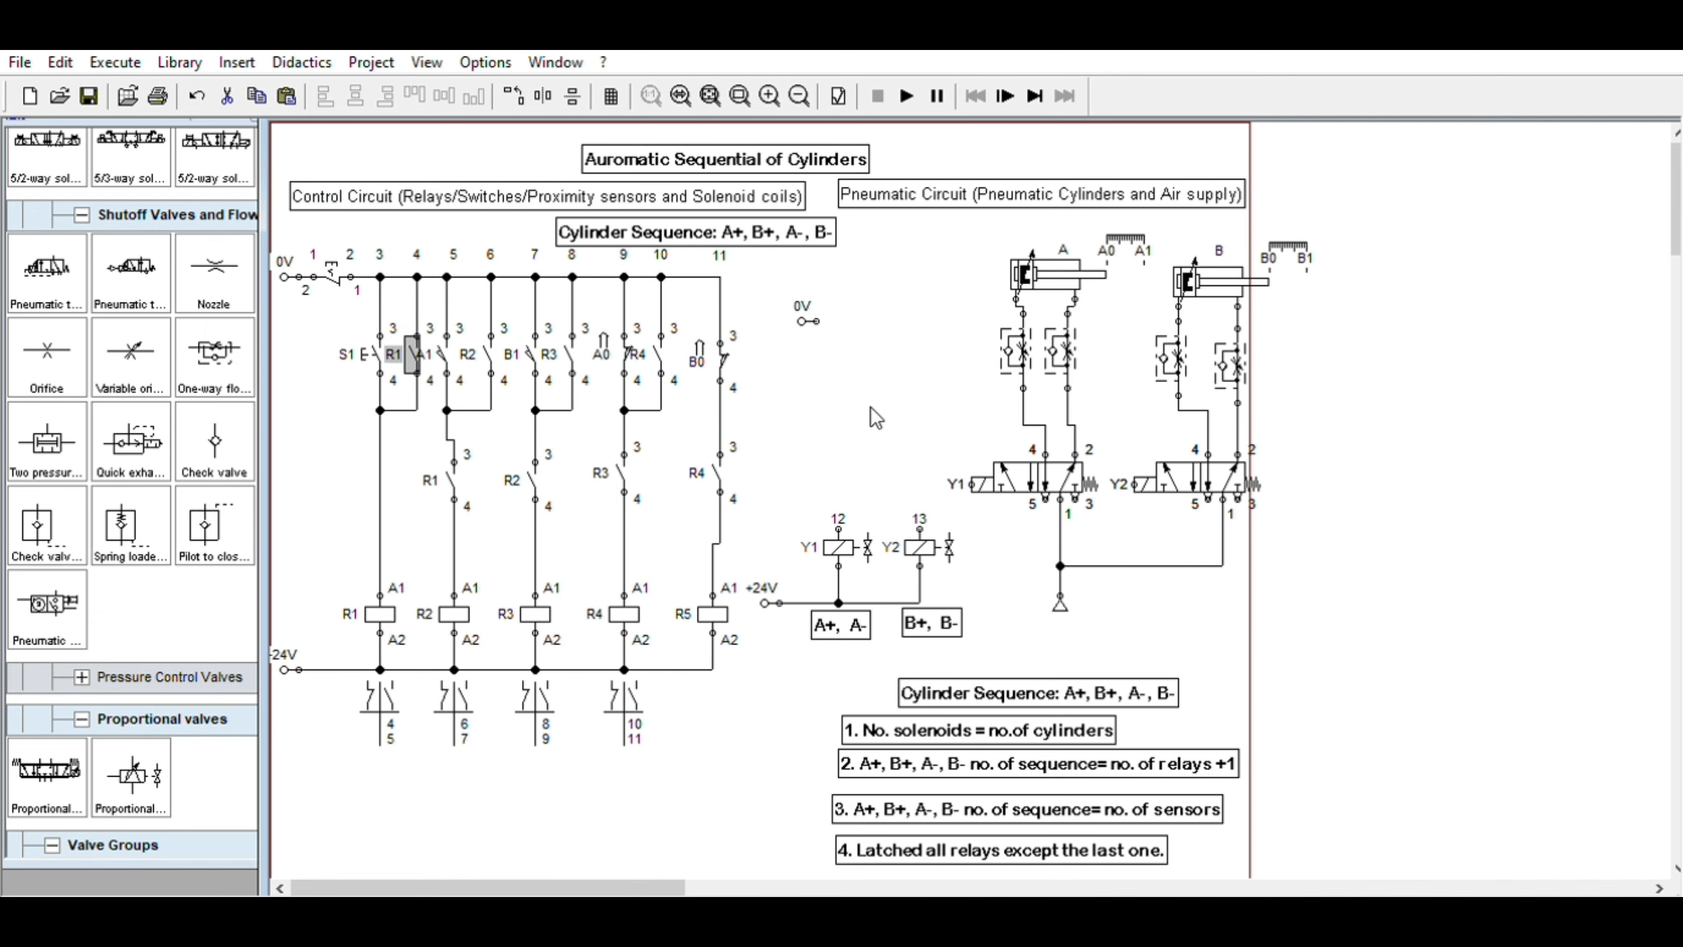
key("ctrl+v")
left_click_drag(1011, 540, 850, 380)
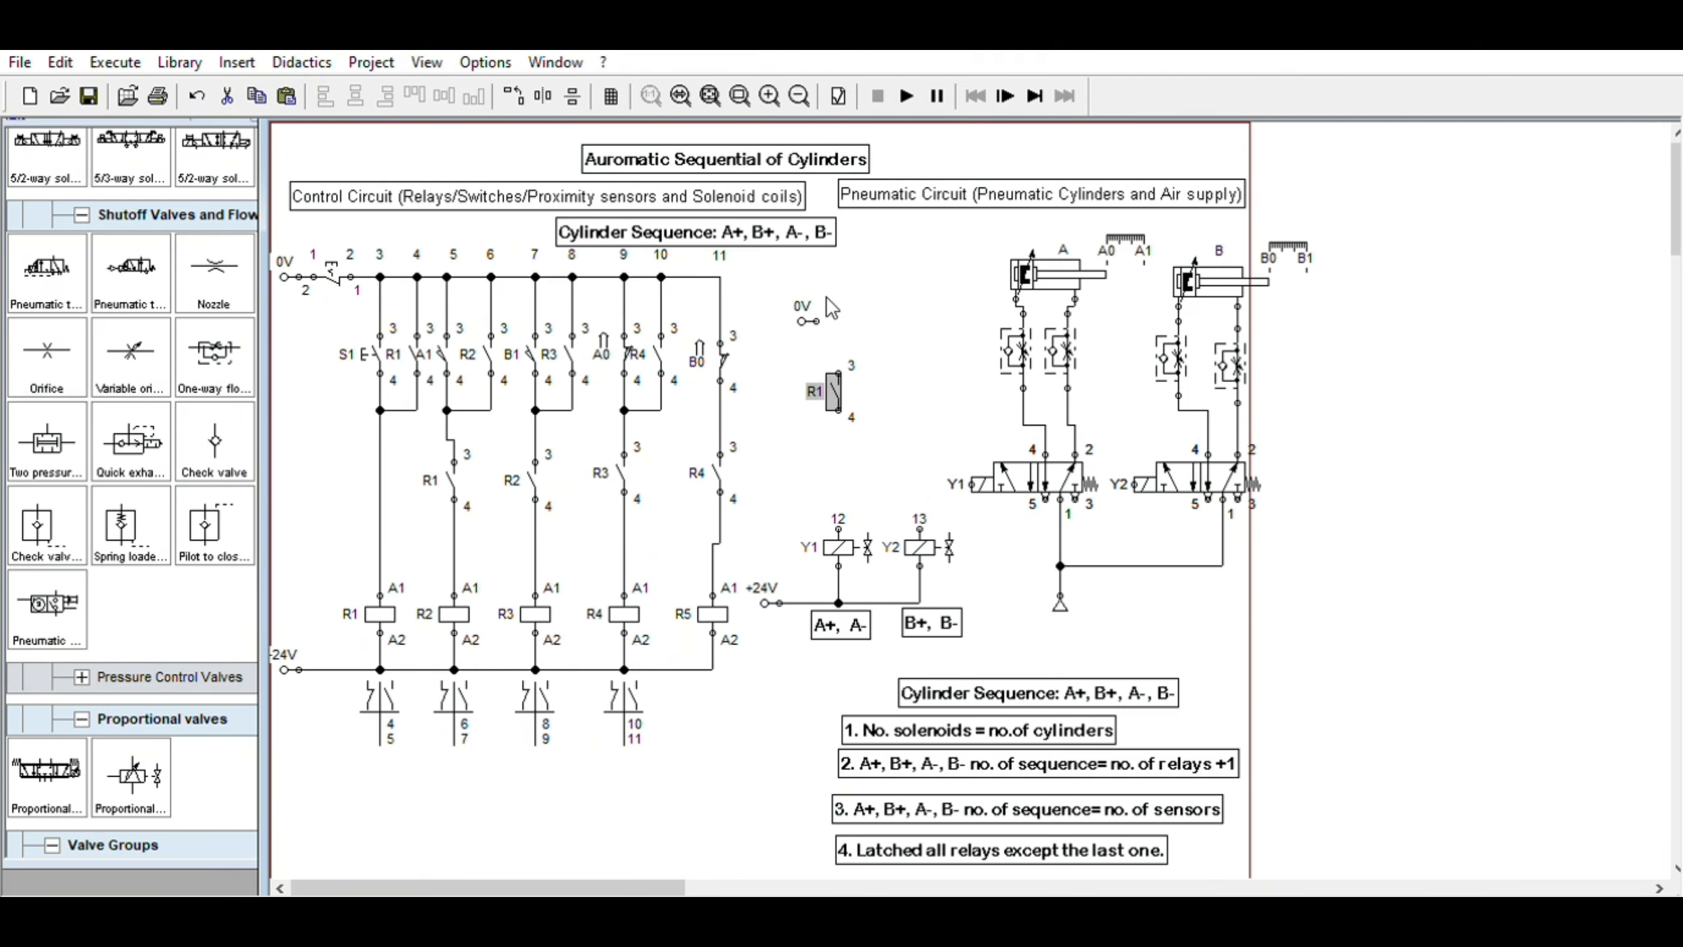